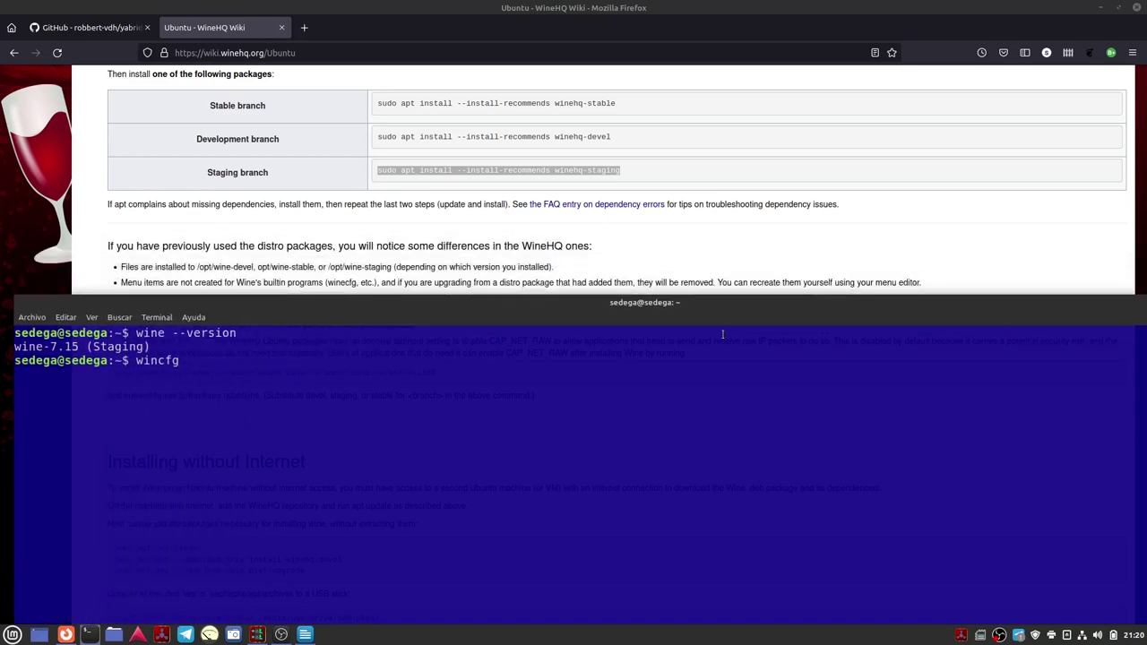
Close the terminal and examine the download assets of yabridge 4.0.2 on the project's GitHub releases page.
{"action": "left_click_drag", "start_coordinate": [932, 308], "coordinate": [1024, 357]}
{"action": "left_click", "coordinate": [1066, 352]}
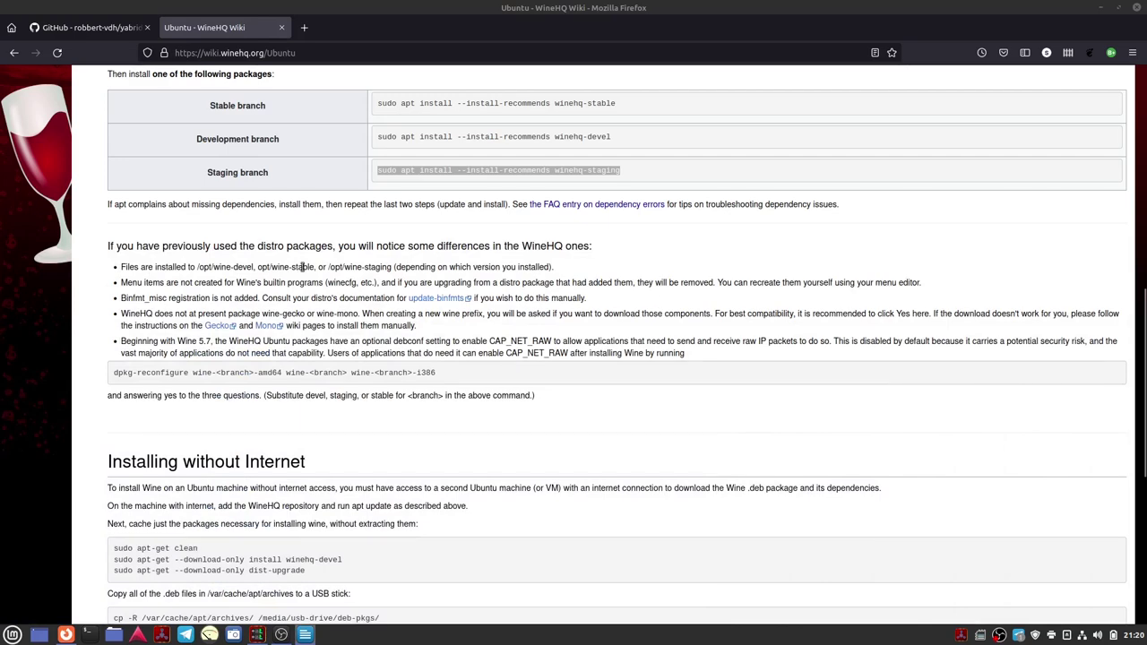
{"action": "left_click", "coordinate": [90, 27]}
{"action": "scroll", "coordinate": [284, 433], "scroll_direction": "down", "scroll_amount": 3}
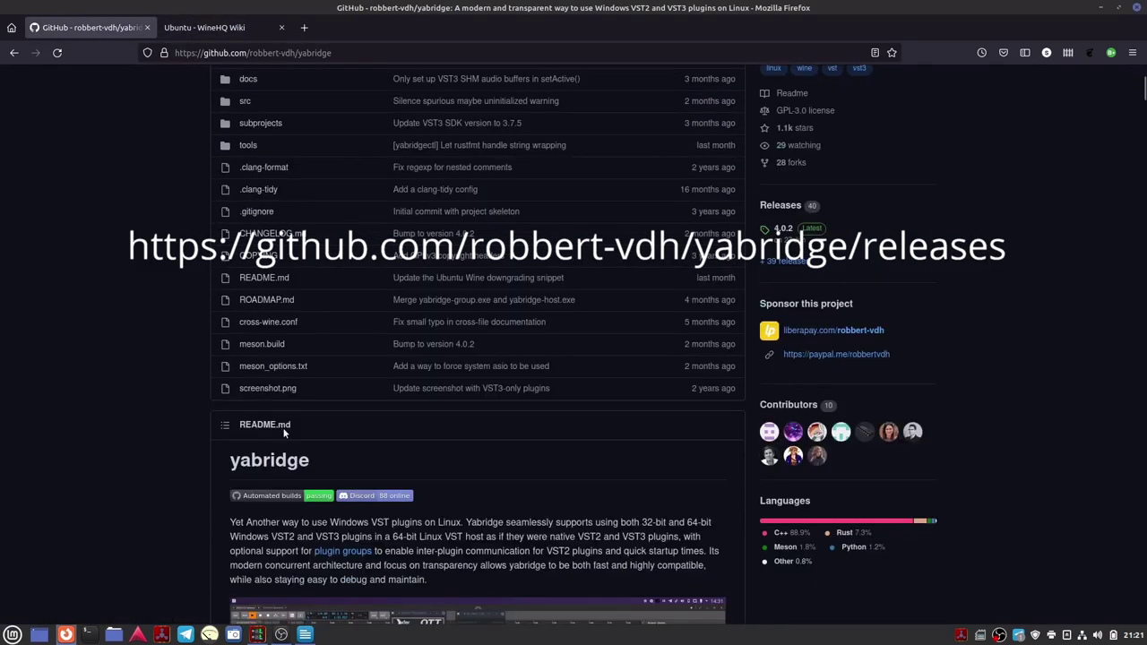
{"action": "scroll", "coordinate": [284, 433], "scroll_direction": "down", "scroll_amount": 3}
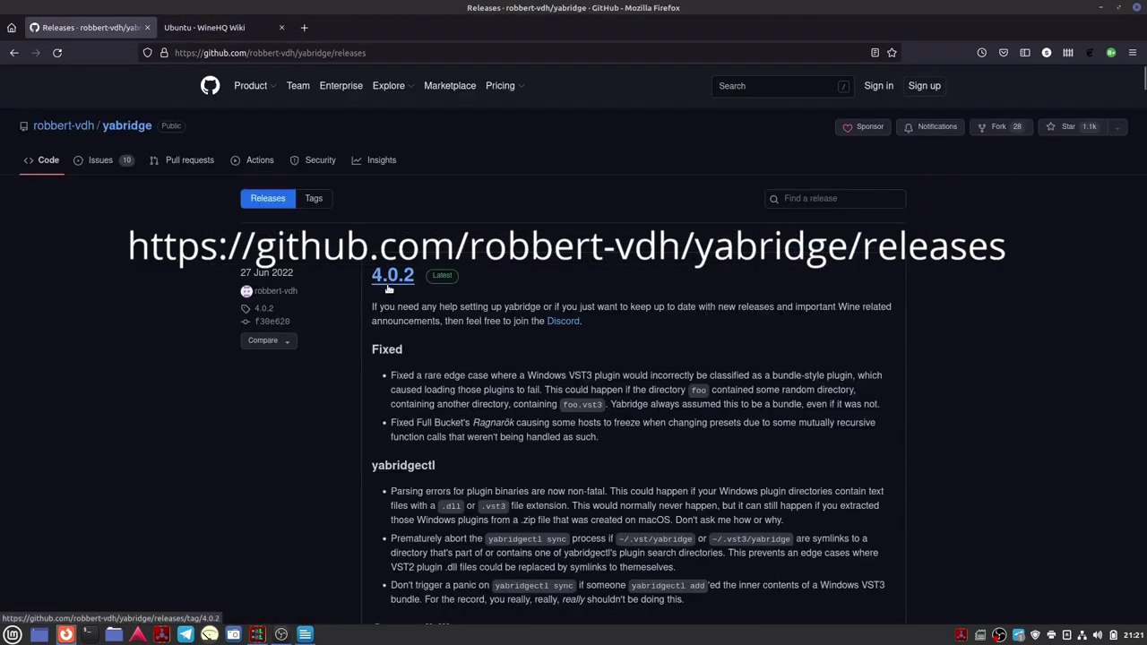
{"action": "scroll", "coordinate": [387, 284], "scroll_direction": "down", "scroll_amount": 5}
{"action": "scroll", "coordinate": [387, 284], "scroll_direction": "down", "scroll_amount": 4}
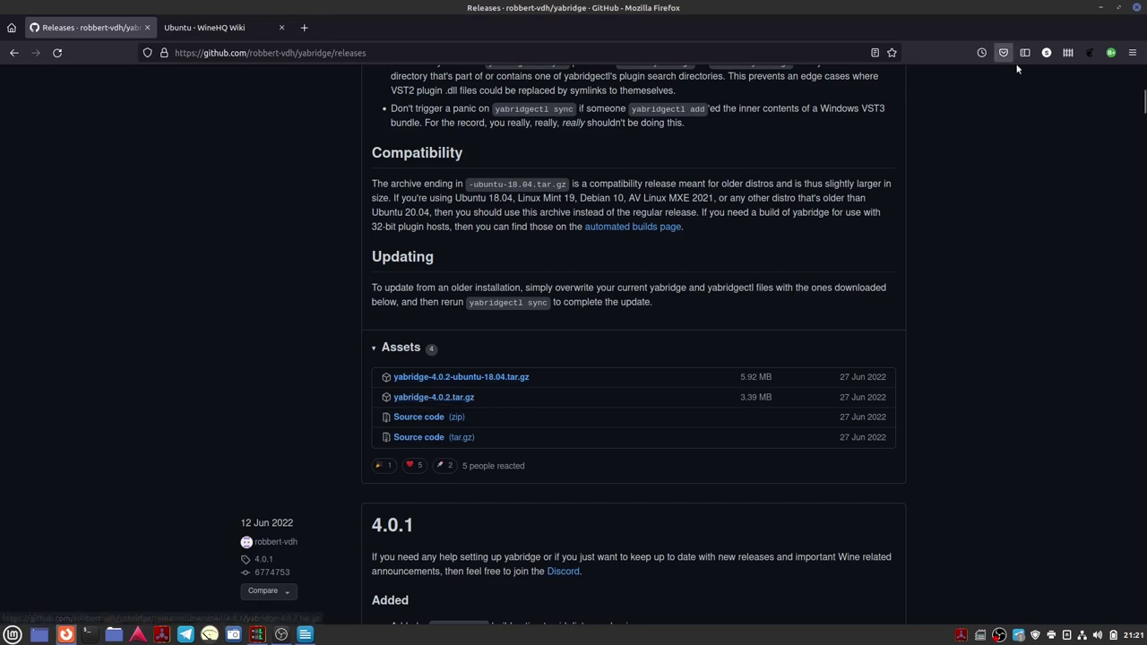
Close the browser and open the Descargas folder from the home folder in the file manager.
{"action": "key", "text": "alt+Left"}
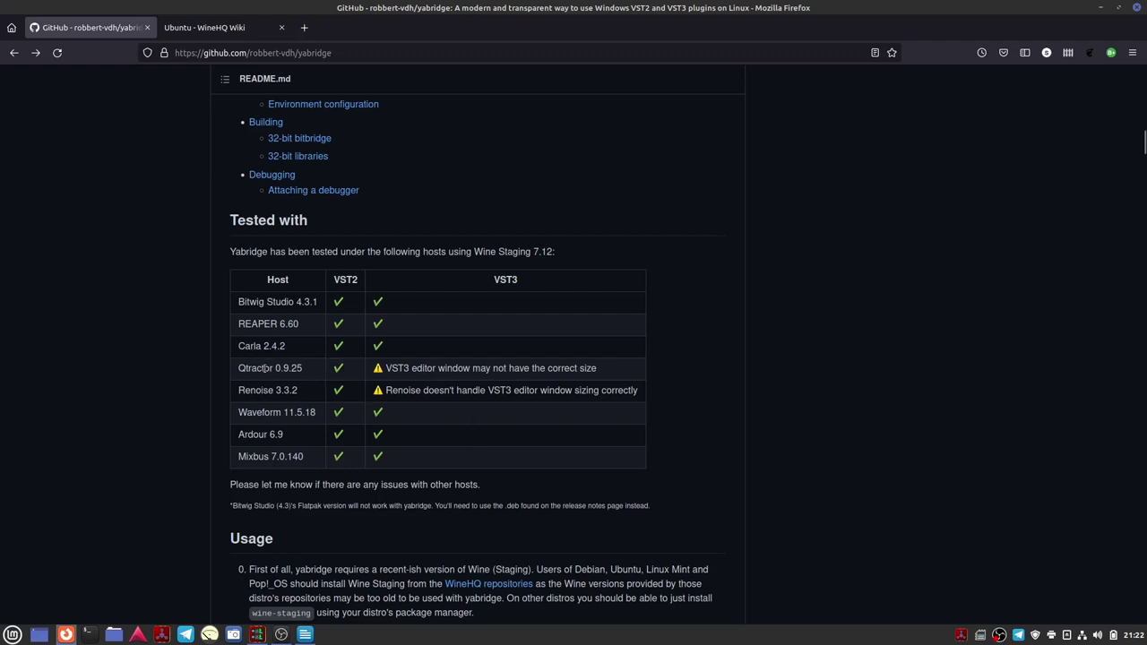
{"action": "left_click", "coordinate": [1135, 10]}
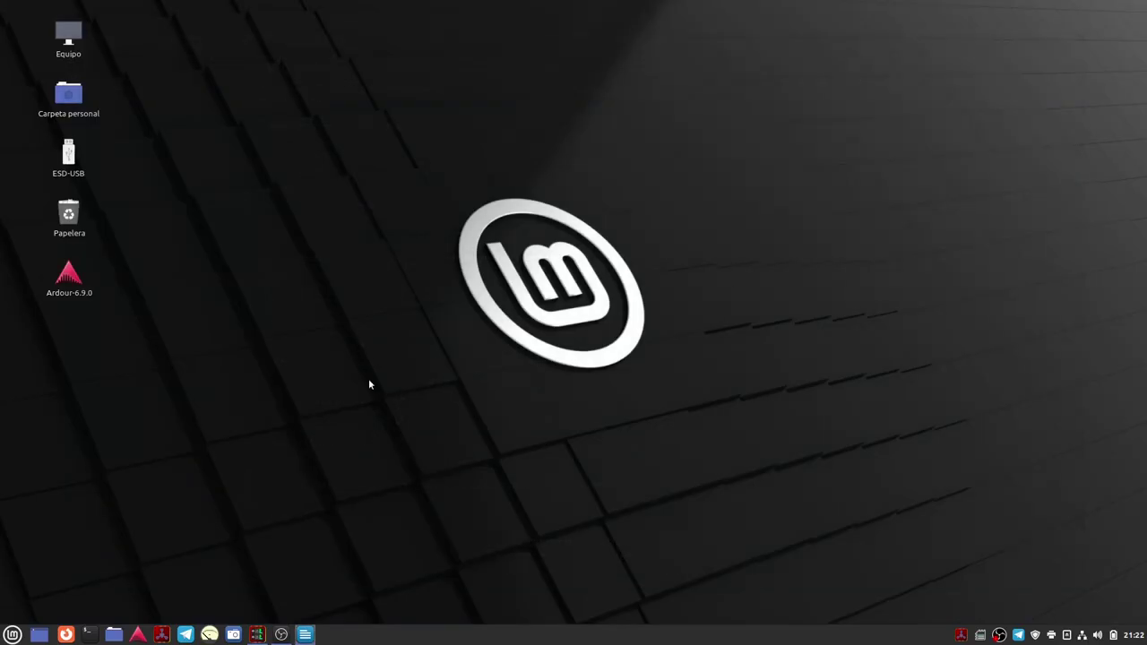
{"action": "double_click", "coordinate": [80, 98]}
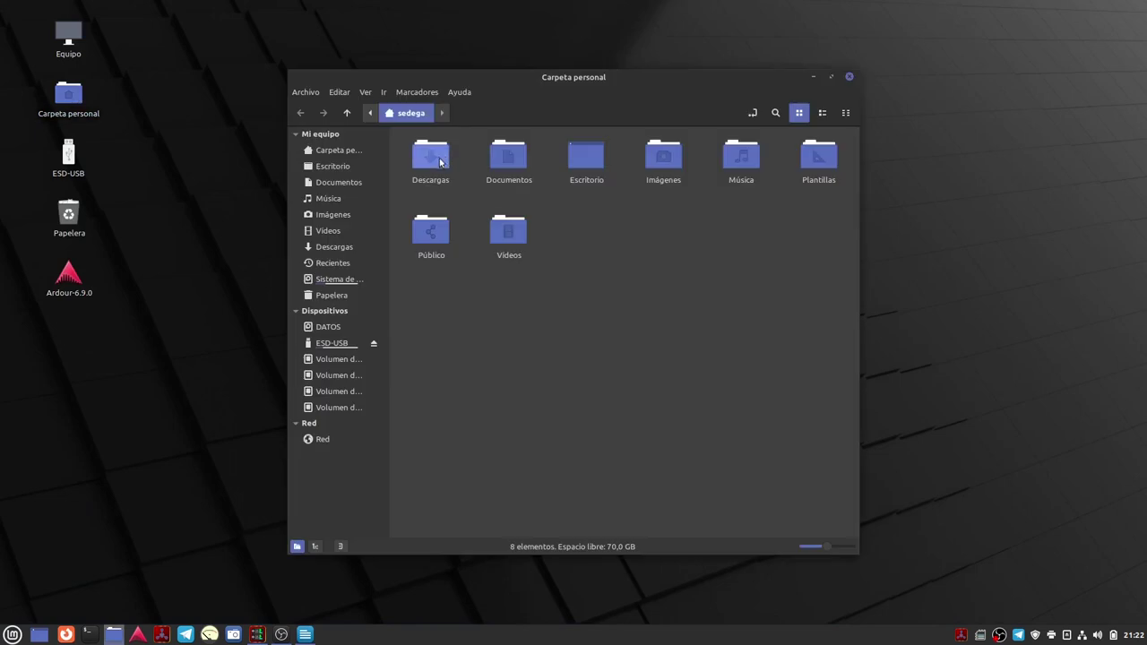
{"action": "left_click", "coordinate": [439, 161]}
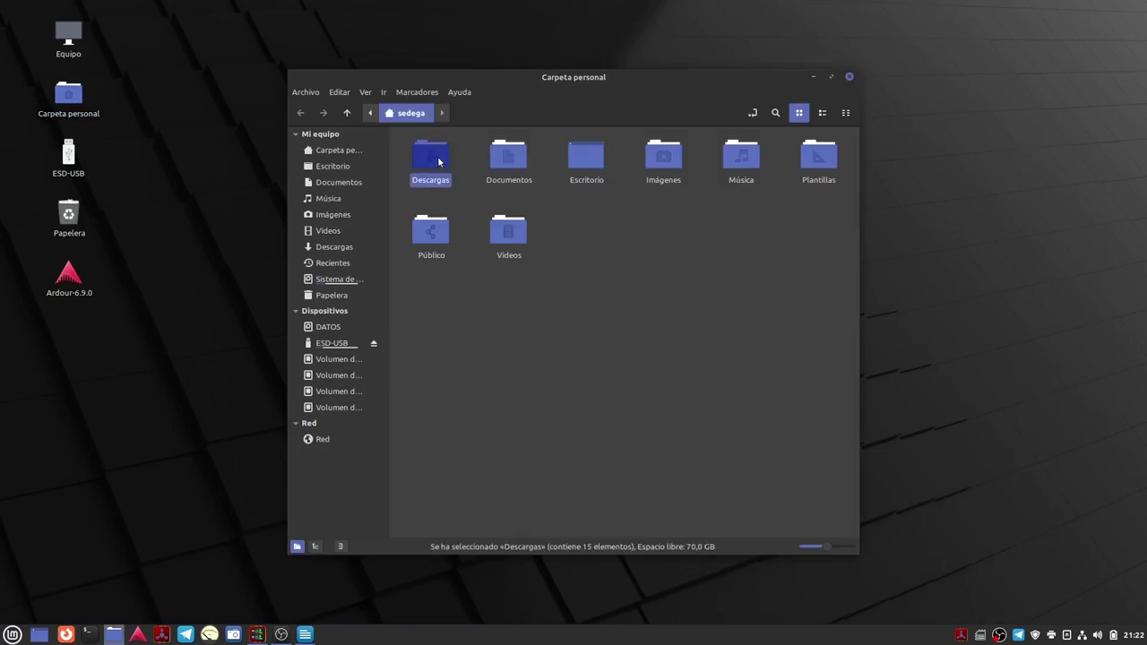
{"action": "double_click", "coordinate": [438, 161]}
{"action": "left_click_drag", "start_coordinate": [588, 106], "coordinate": [429, 87]}
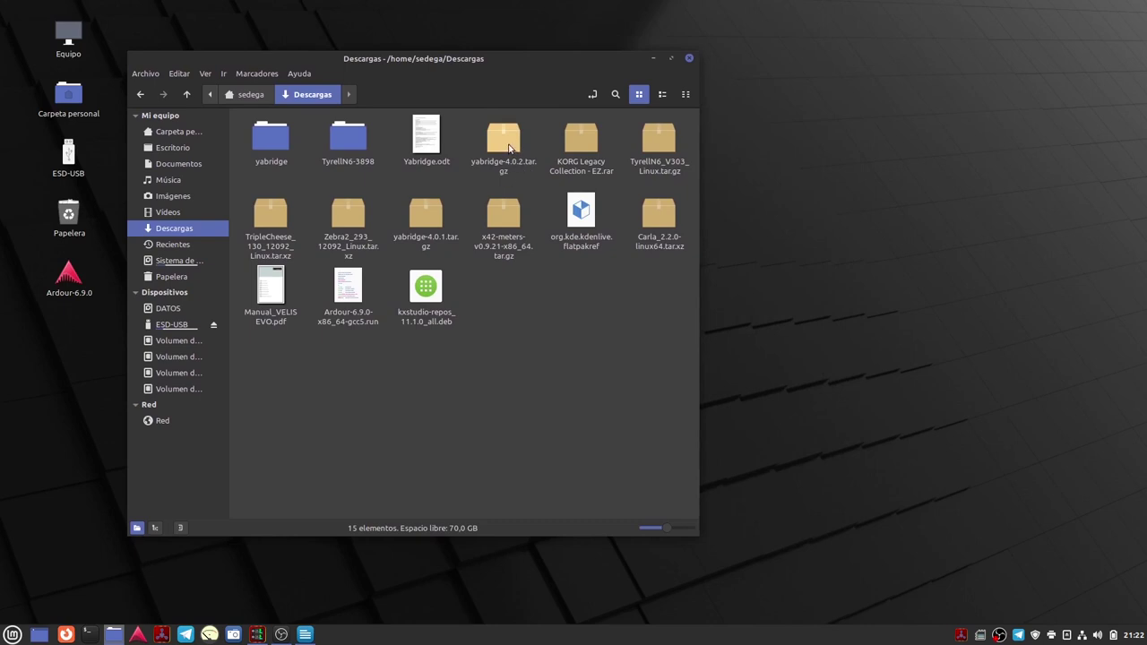
Examine the contents of the yabridge-4.0.2.tar.gz archive and of the extracted yabridge folder in Descargas.
{"action": "double_click", "coordinate": [507, 144]}
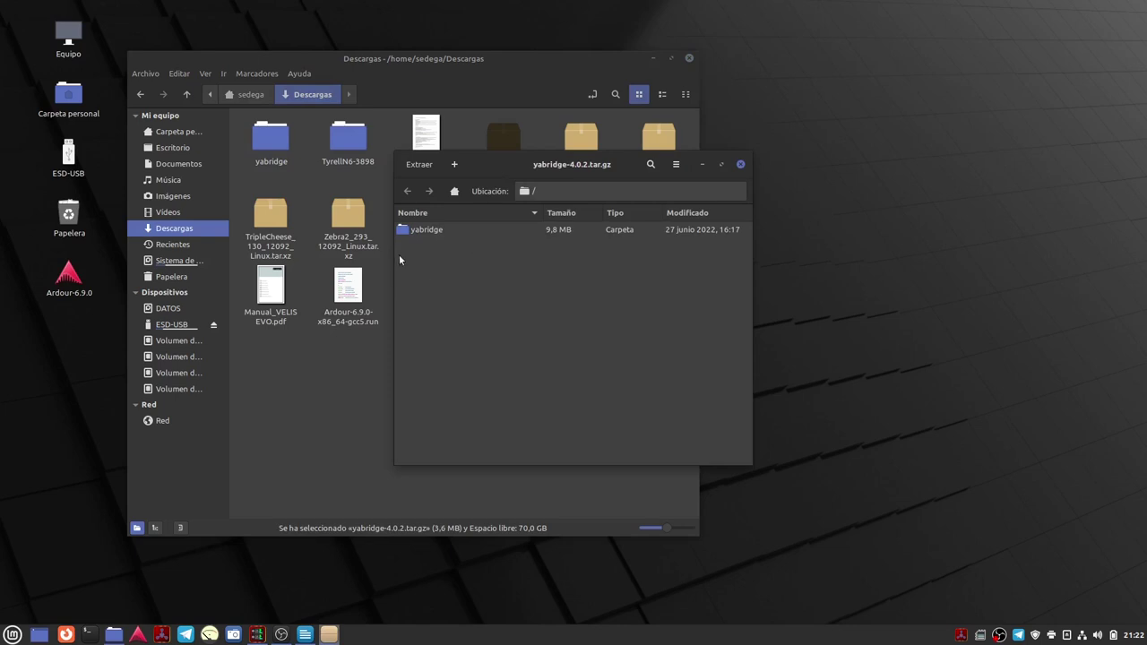
{"action": "left_click", "coordinate": [419, 232]}
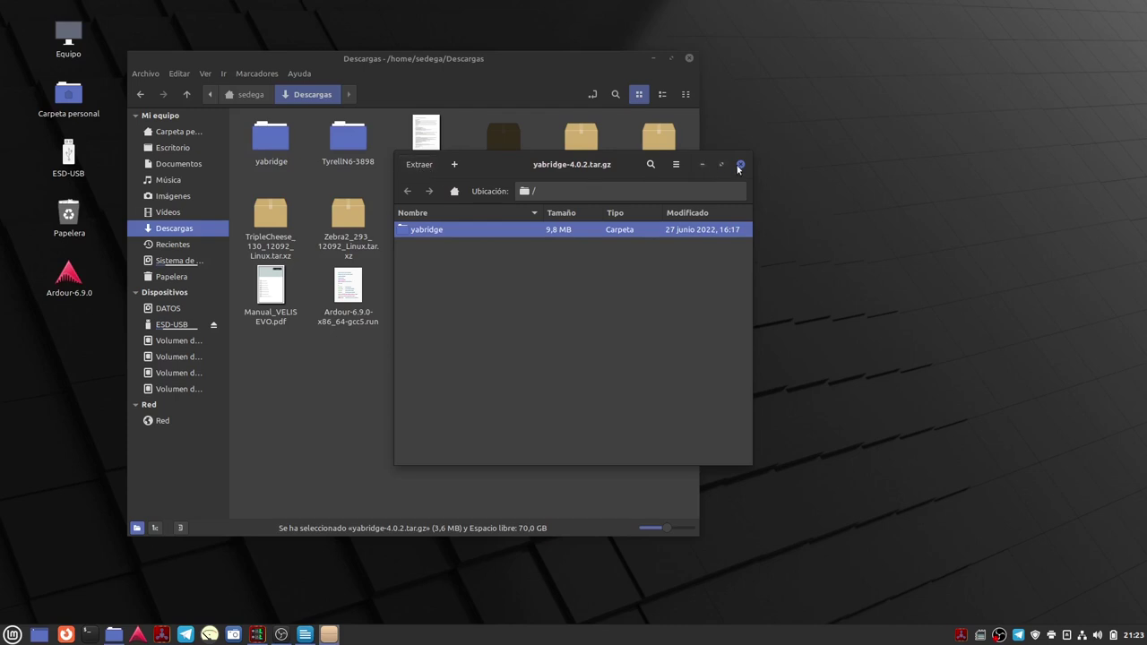
{"action": "left_click", "coordinate": [739, 167]}
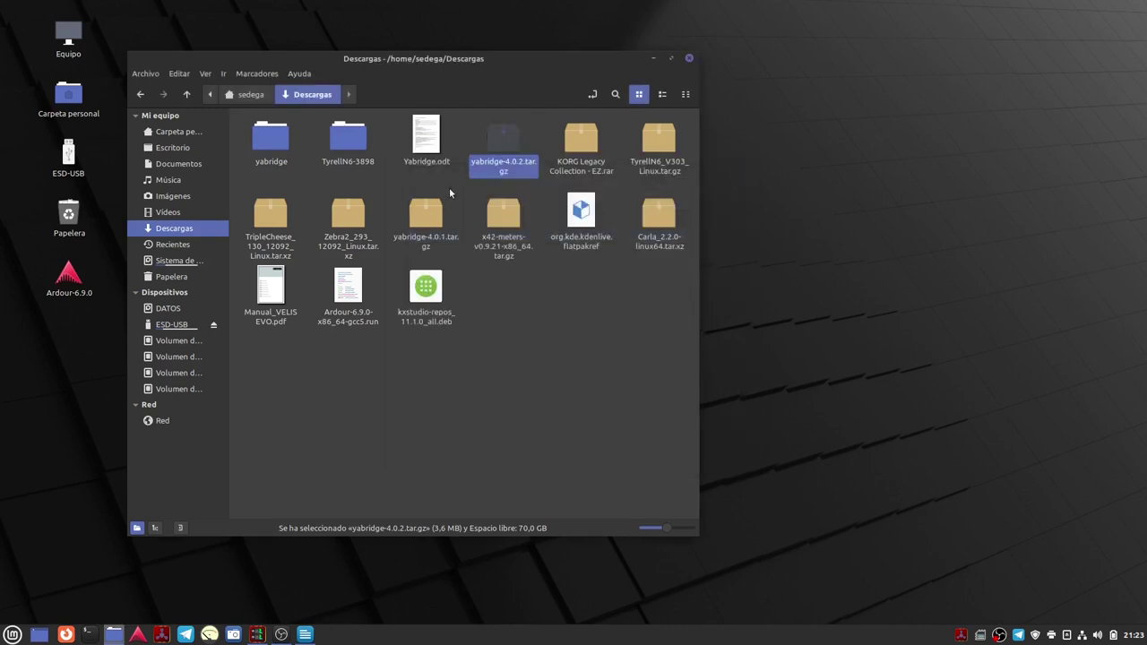
{"action": "double_click", "coordinate": [266, 145]}
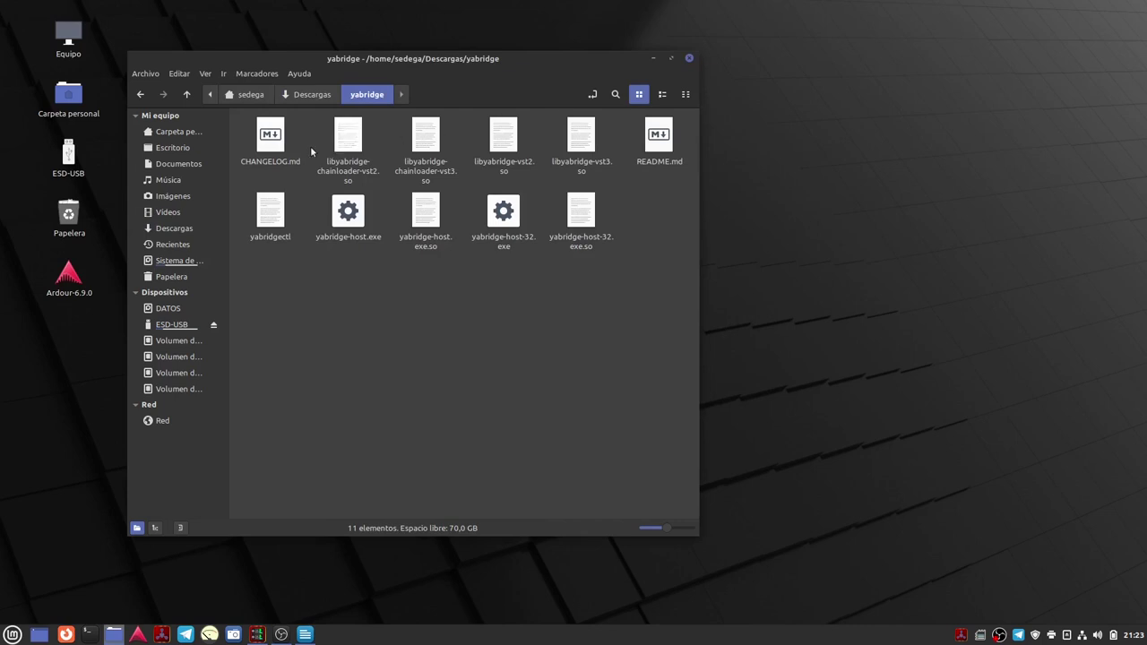
{"action": "key", "text": "BackSpace"}
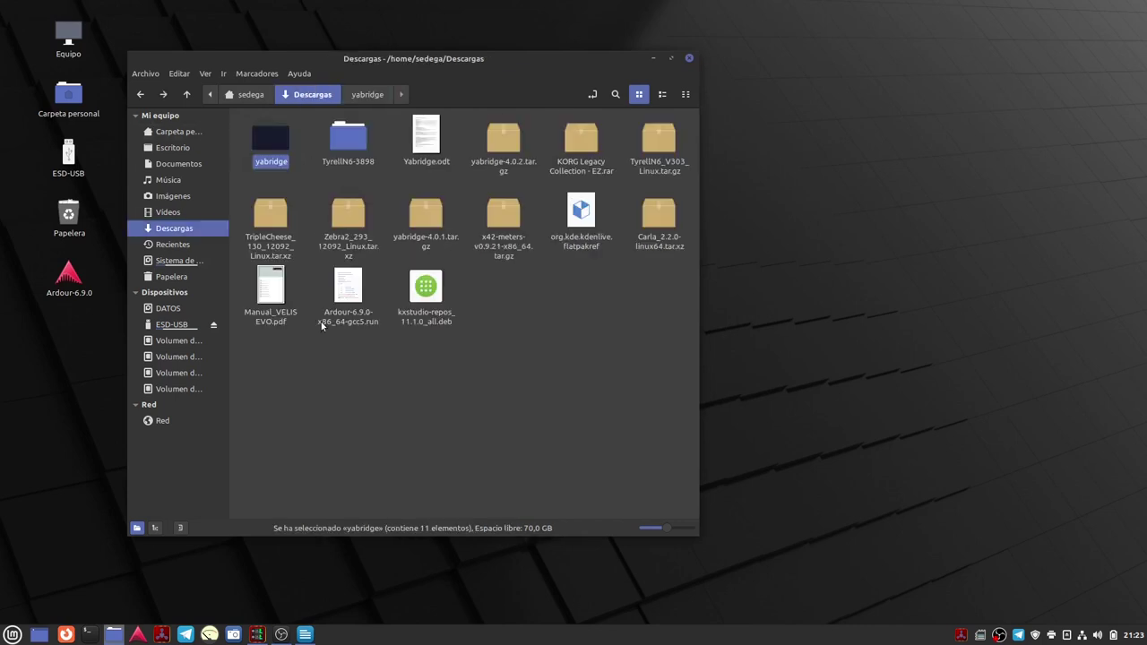
Open Descargas in a second file manager window and arrange it side by side with the home folder.
{"action": "left_click", "coordinate": [173, 133]}
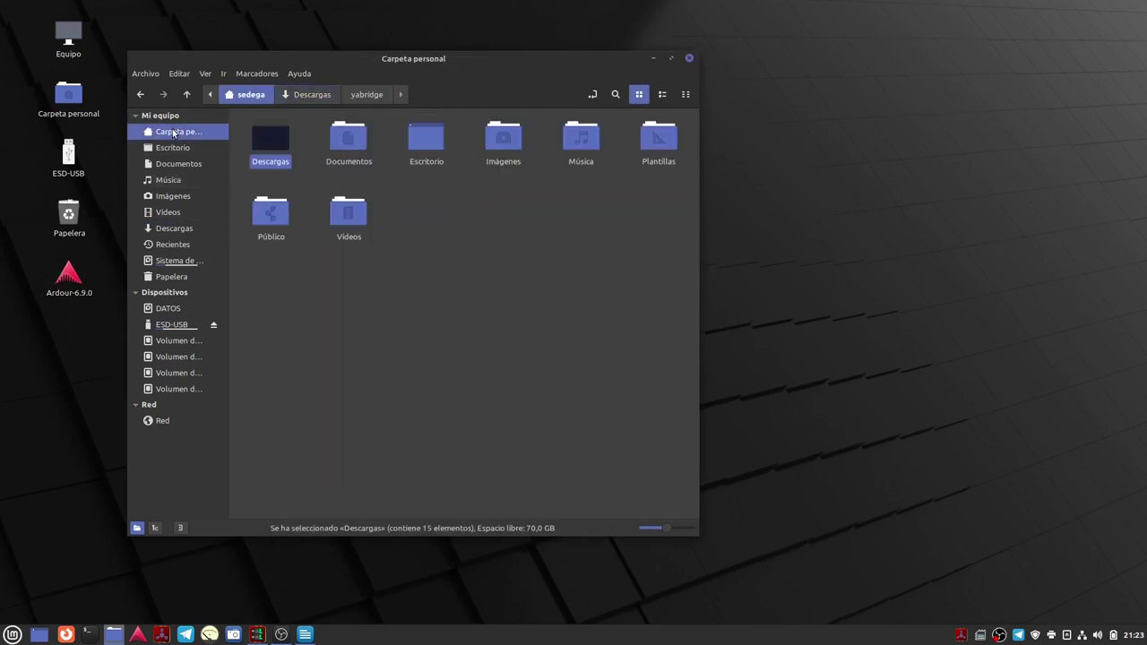
{"action": "right_click", "coordinate": [279, 144]}
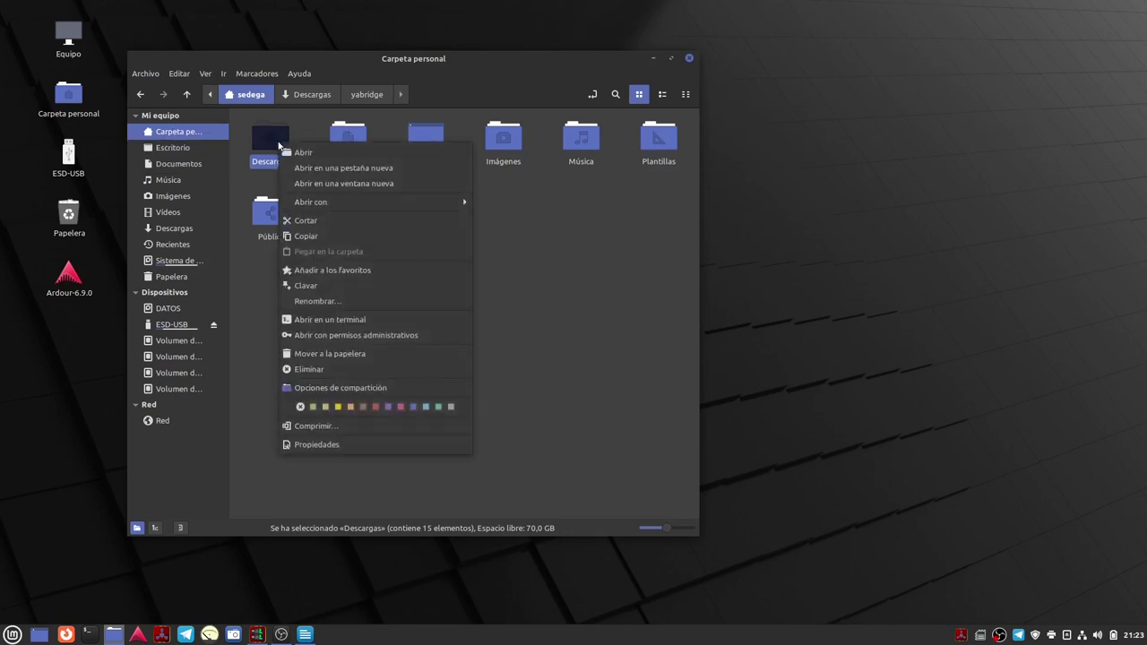
{"action": "left_click", "coordinate": [353, 183]}
{"action": "left_click_drag", "start_coordinate": [533, 67], "coordinate": [427, 69]}
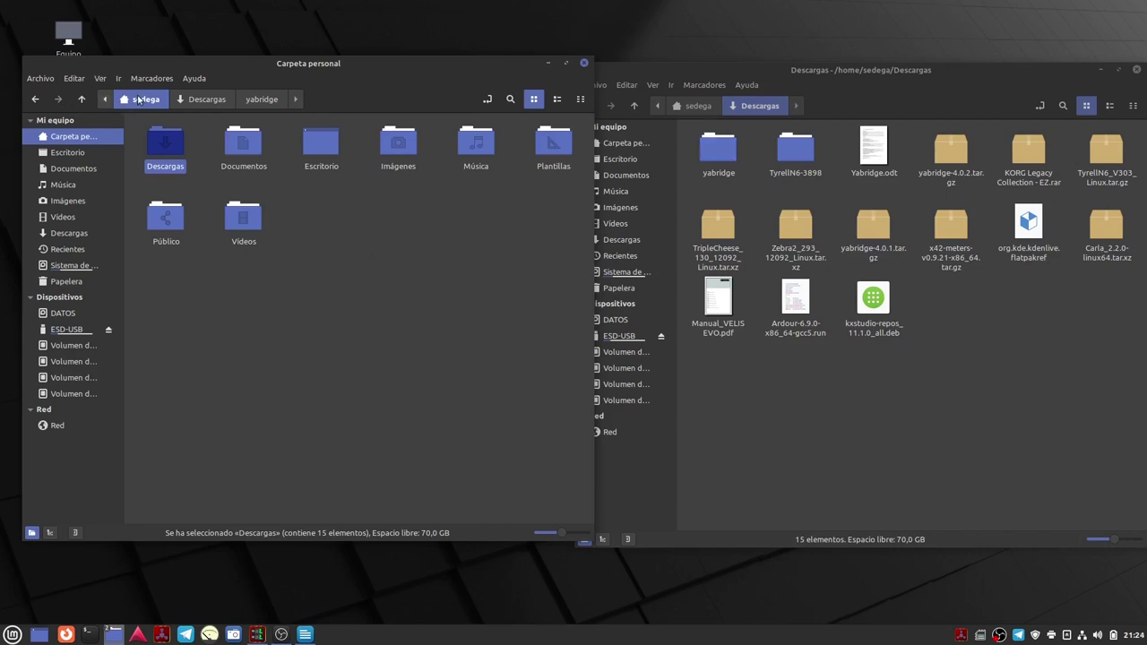
Show the home folder's hidden files and move the yabridge folder from Descargas into .local/share.
{"action": "right_click", "coordinate": [343, 262]}
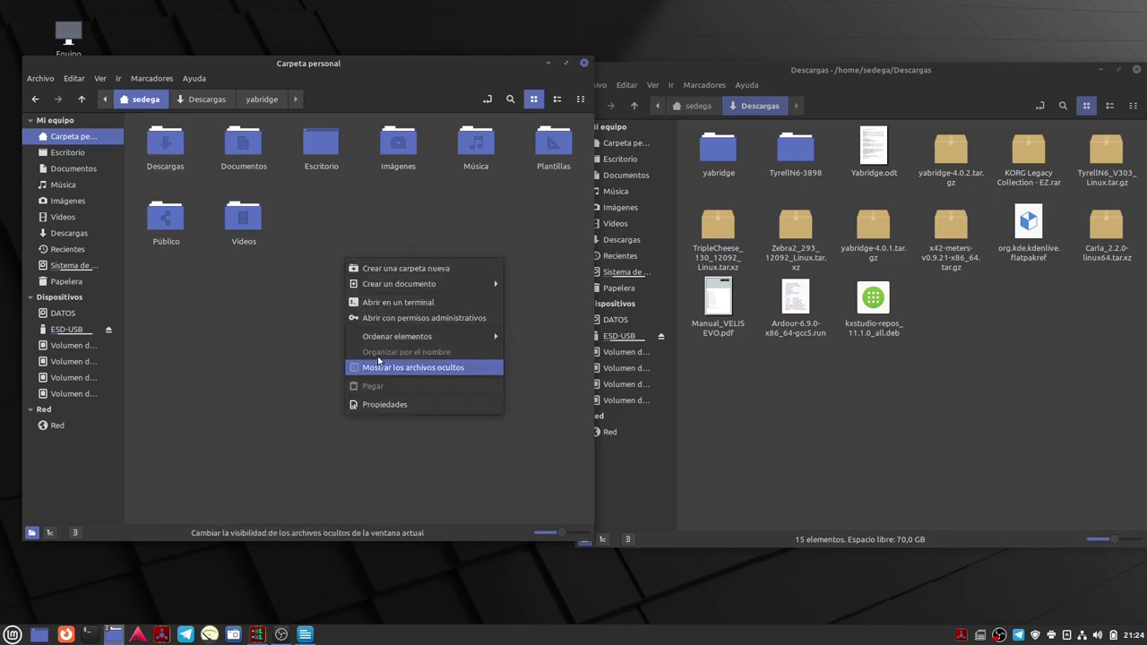
{"action": "left_click", "coordinate": [355, 371]}
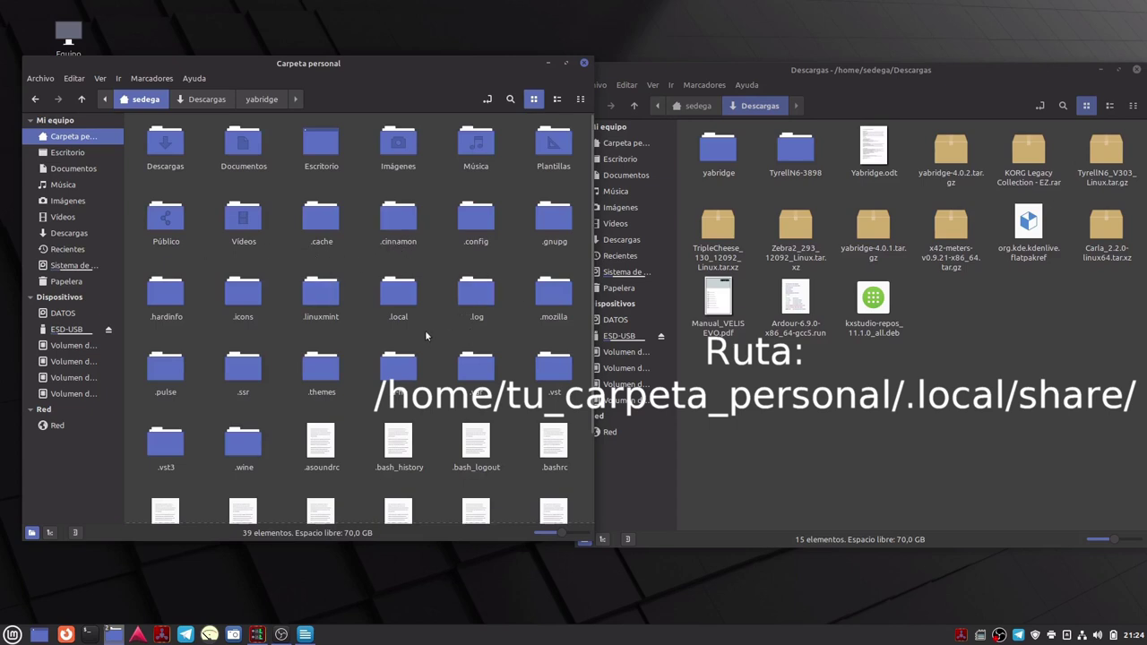
{"action": "double_click", "coordinate": [396, 303]}
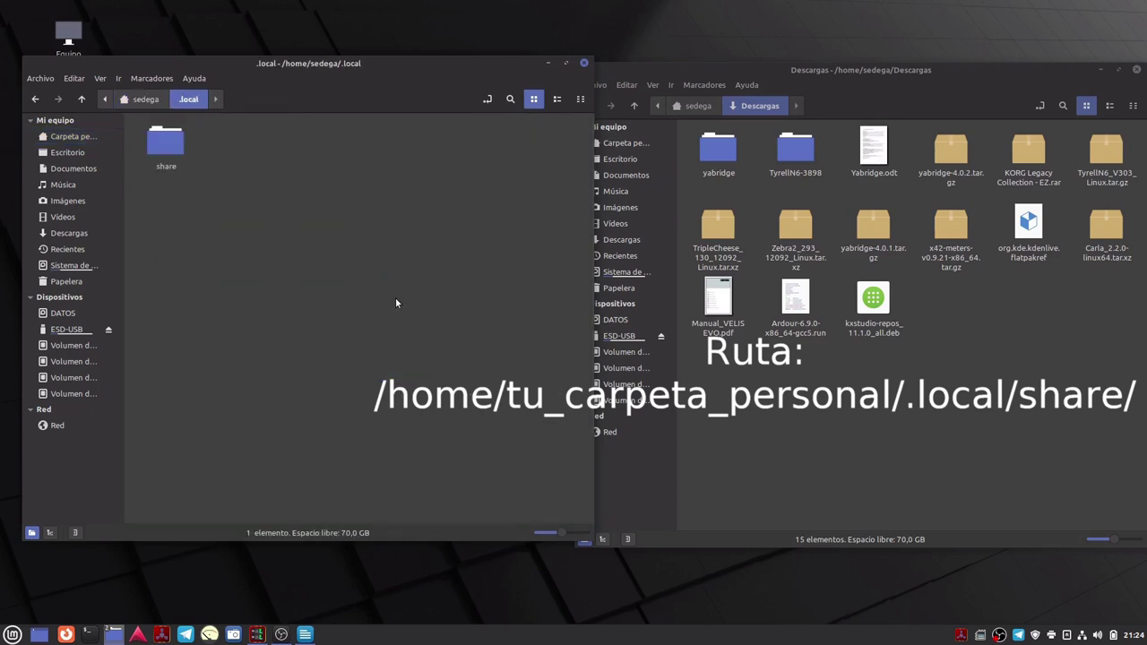
{"action": "double_click", "coordinate": [169, 149]}
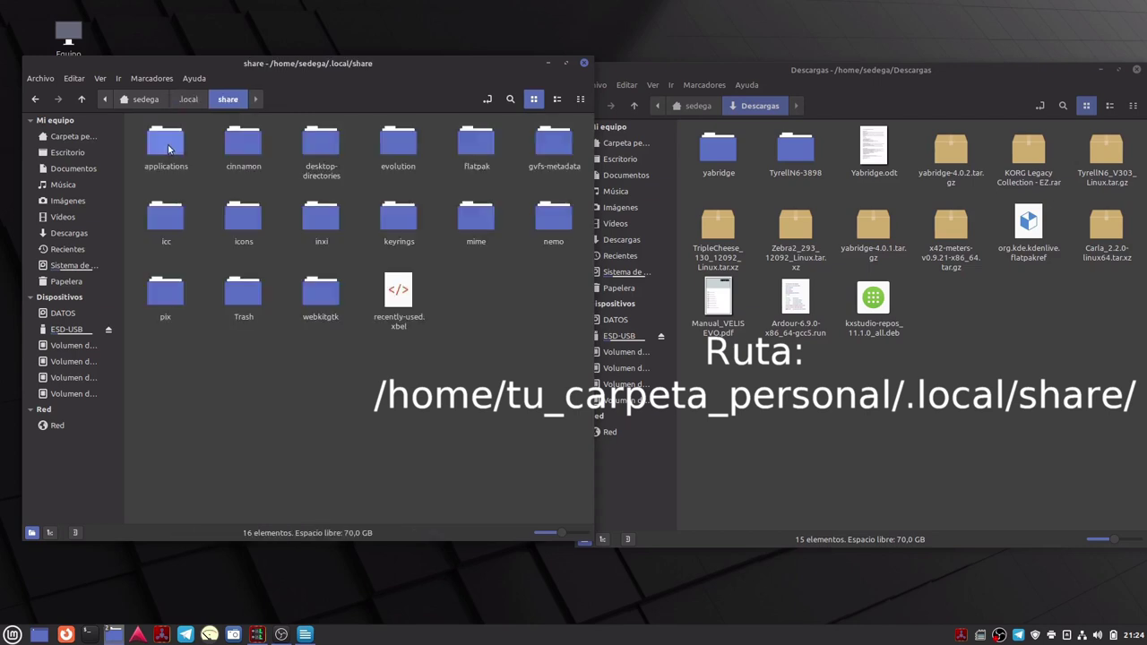
{"action": "left_click_drag", "start_coordinate": [718, 148], "coordinate": [330, 392]}
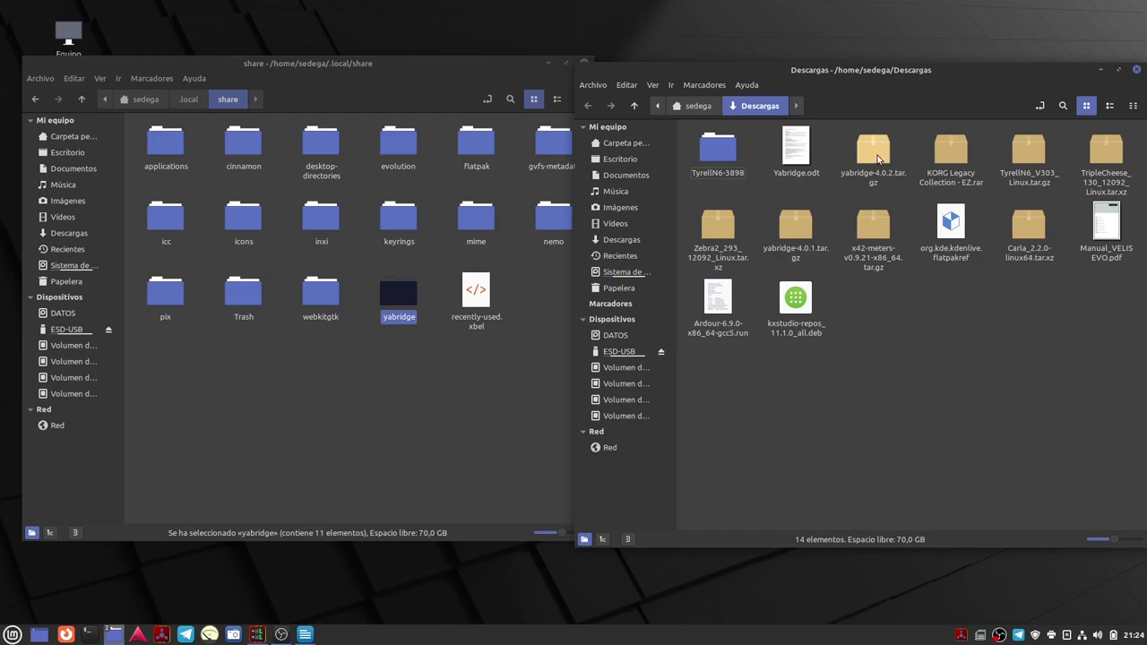
Show hidden files in the home folder in the former Descargas window and examine the .vst folder and its u-he subfolder.
{"action": "left_click", "coordinate": [633, 106]}
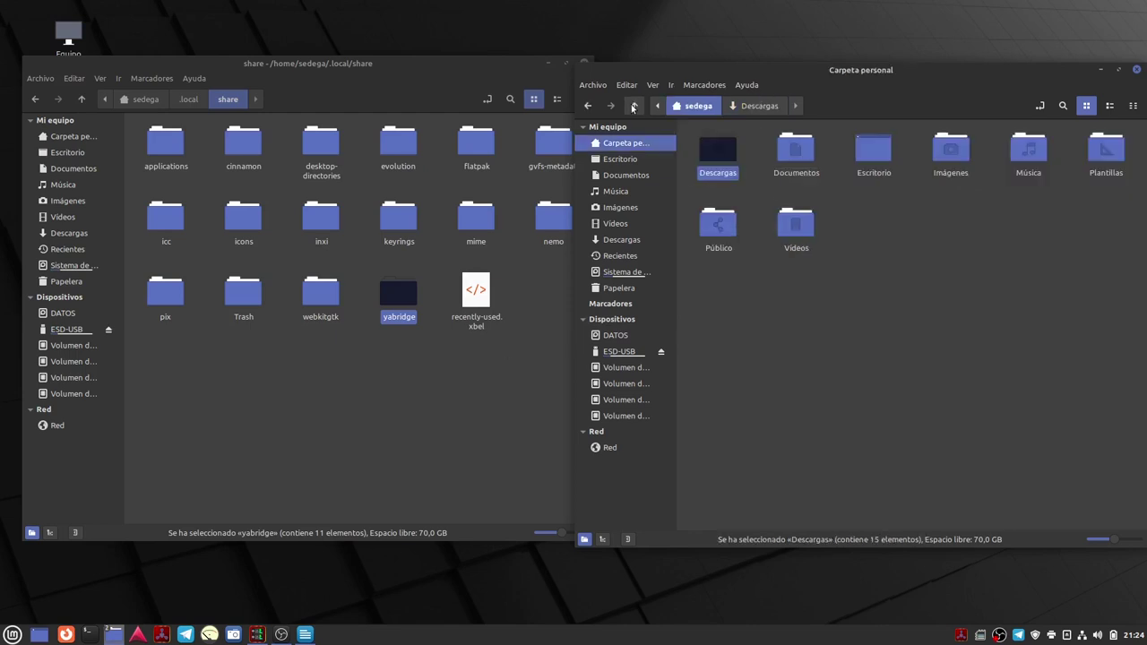
{"action": "right_click", "coordinate": [839, 296]}
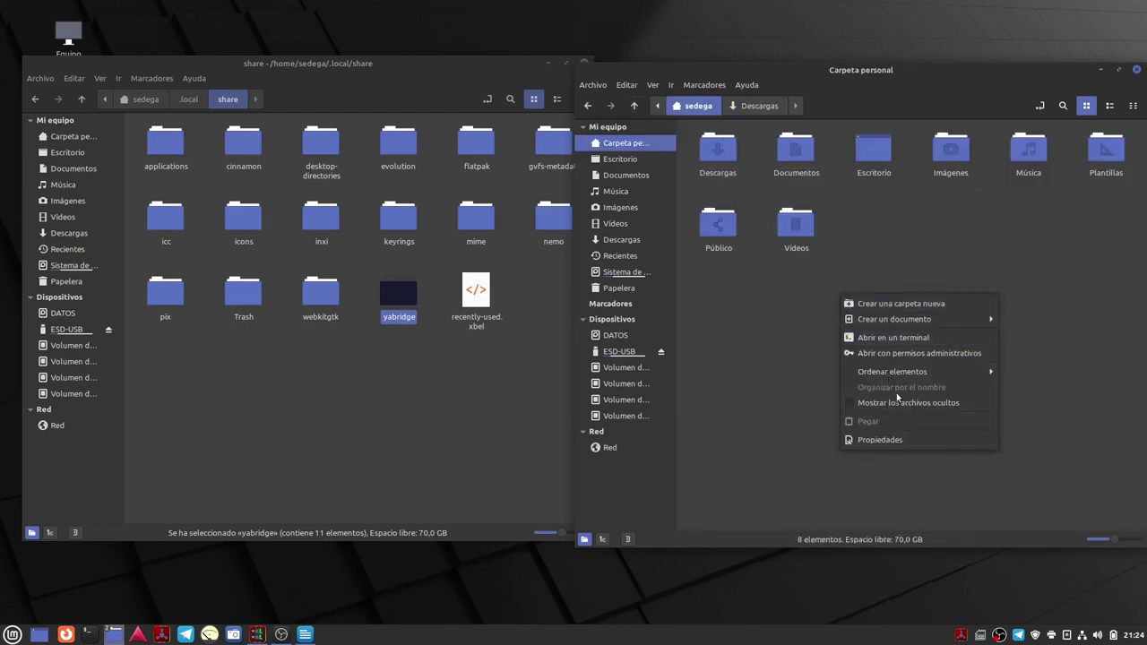
{"action": "left_click", "coordinate": [867, 403]}
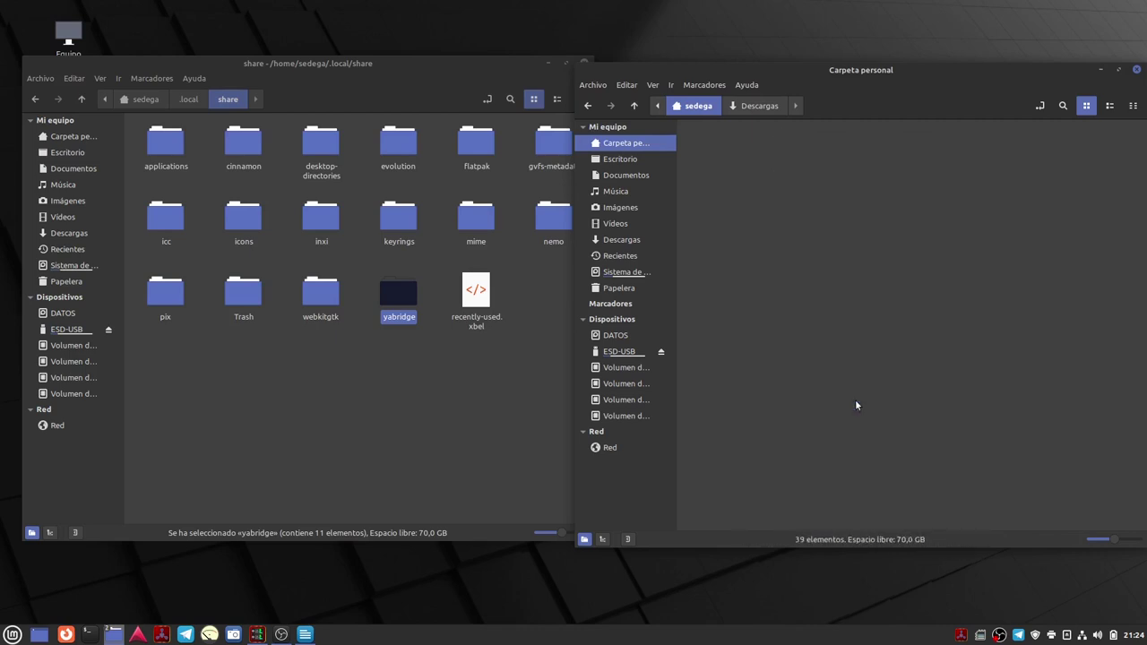
{"action": "scroll", "coordinate": [890, 371], "scroll_direction": "down", "scroll_amount": 1}
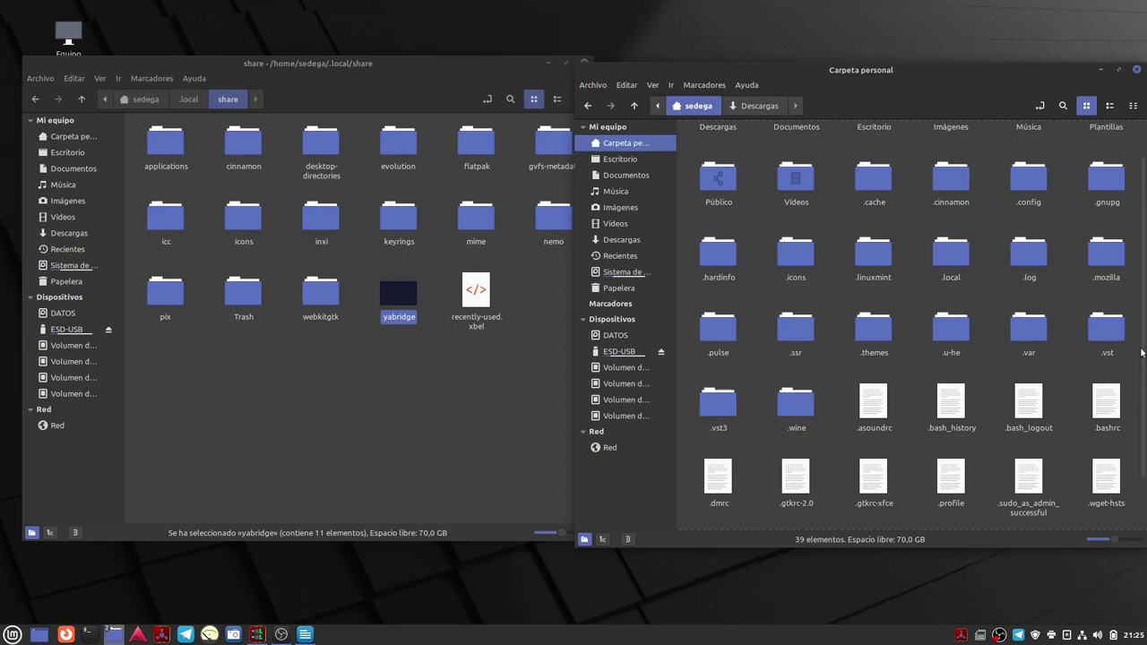
{"action": "double_click", "coordinate": [1107, 329]}
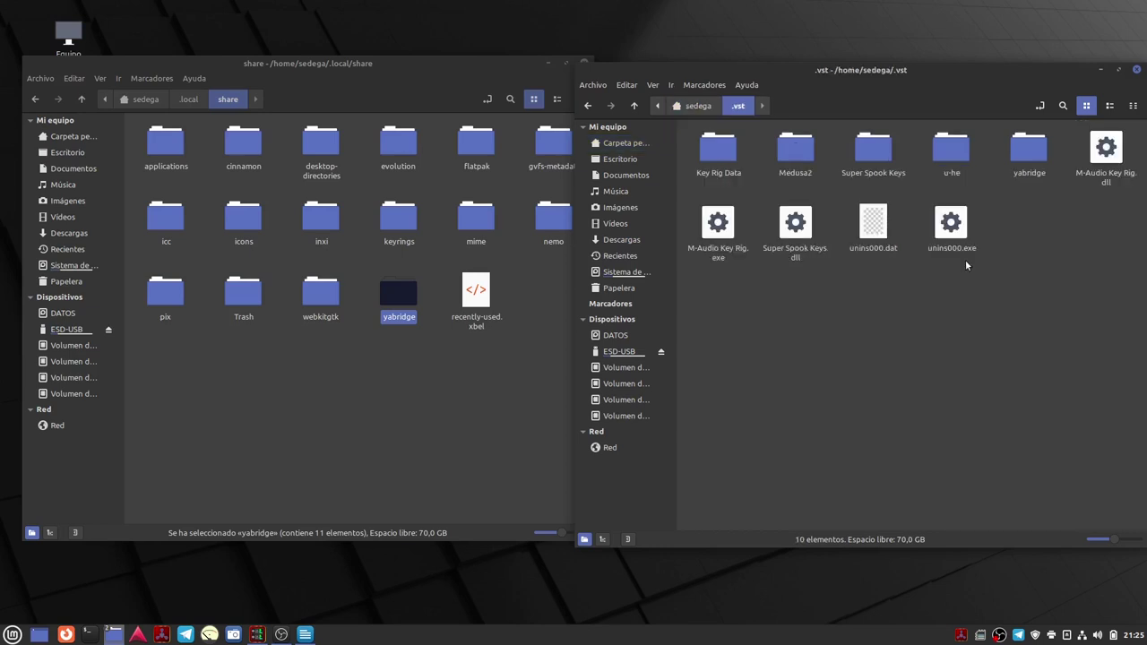
{"action": "double_click", "coordinate": [953, 158]}
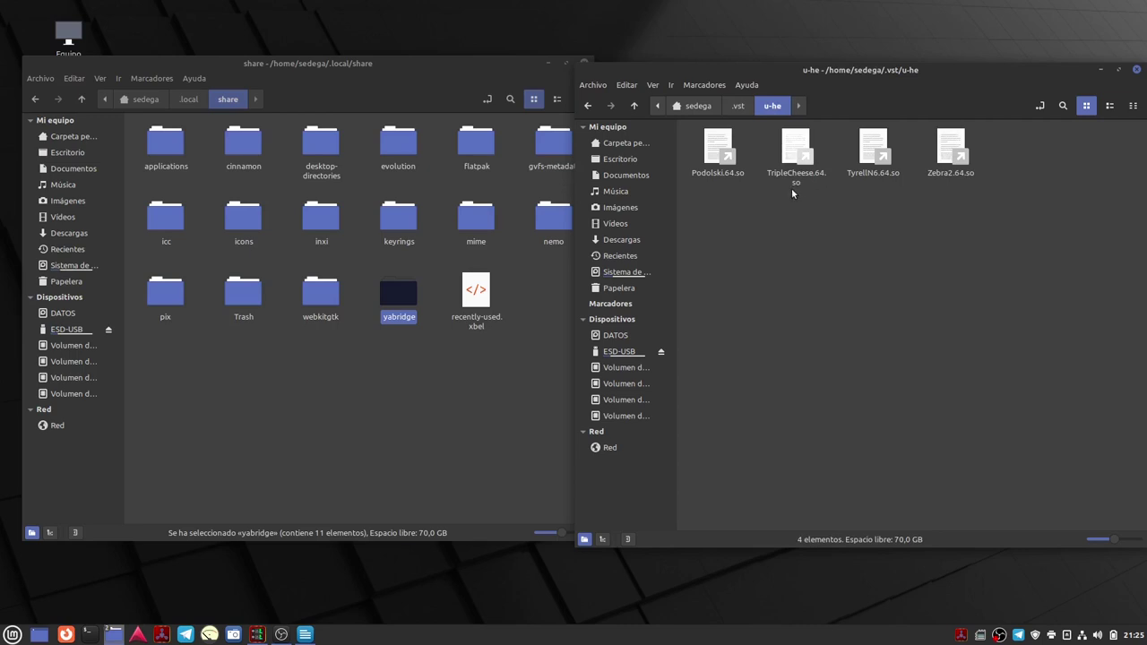
{"action": "key", "text": "BackSpace"}
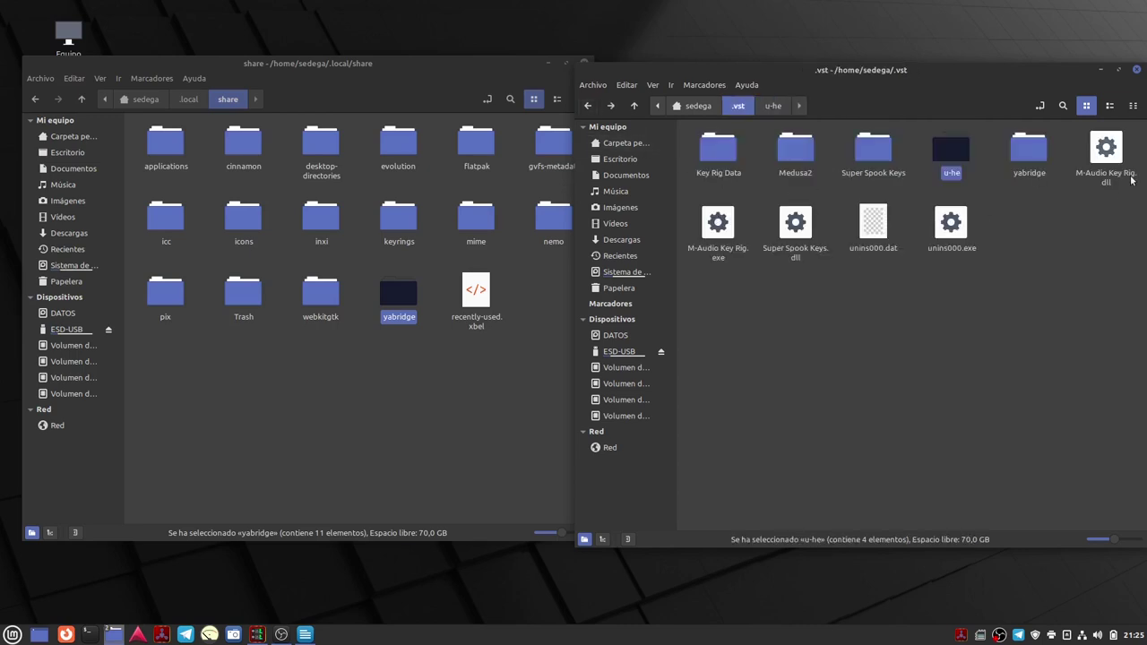
Examine the plugins in the home folder's hidden .vst3 folder and its u-he subfolder.
{"action": "left_click", "coordinate": [589, 108]}
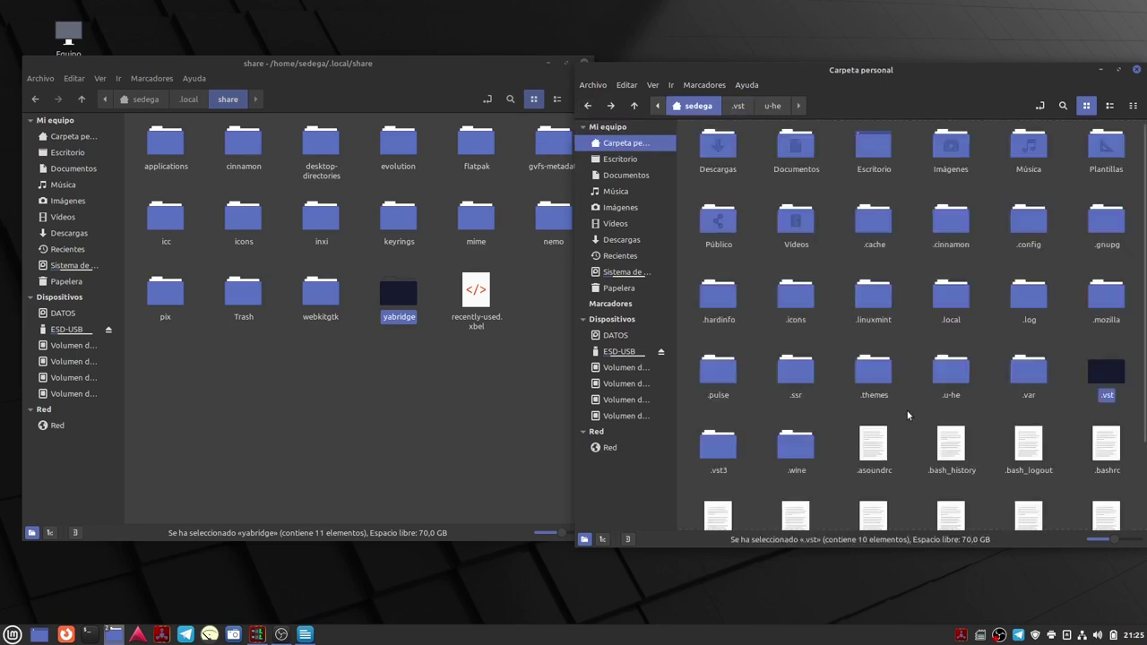
{"action": "double_click", "coordinate": [718, 448]}
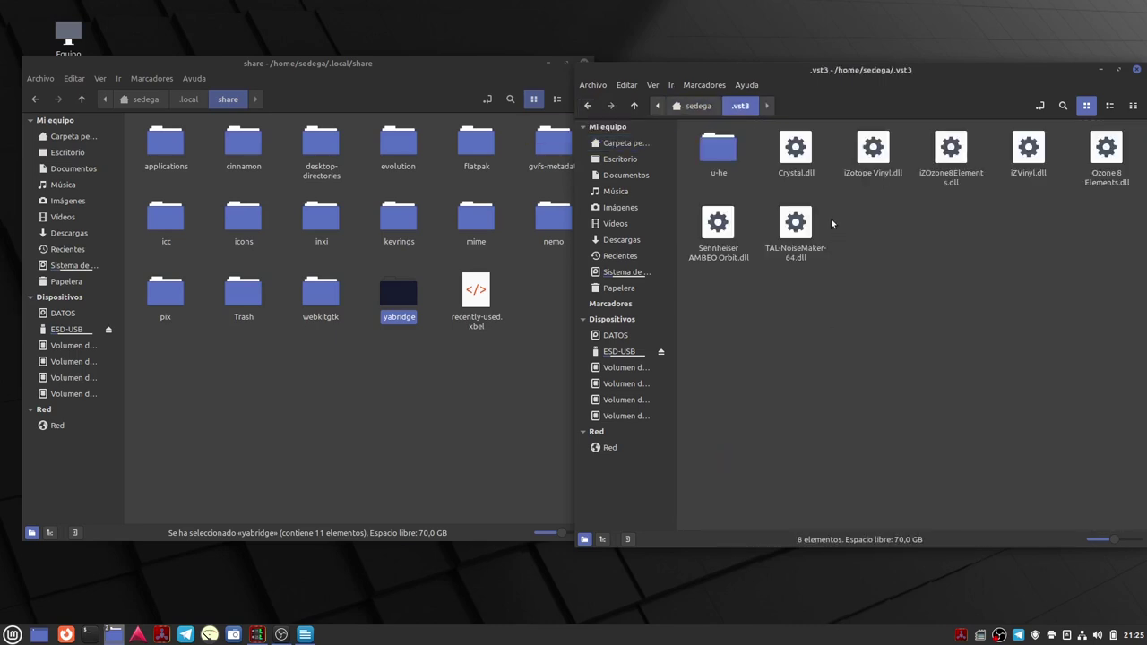
{"action": "double_click", "coordinate": [718, 147]}
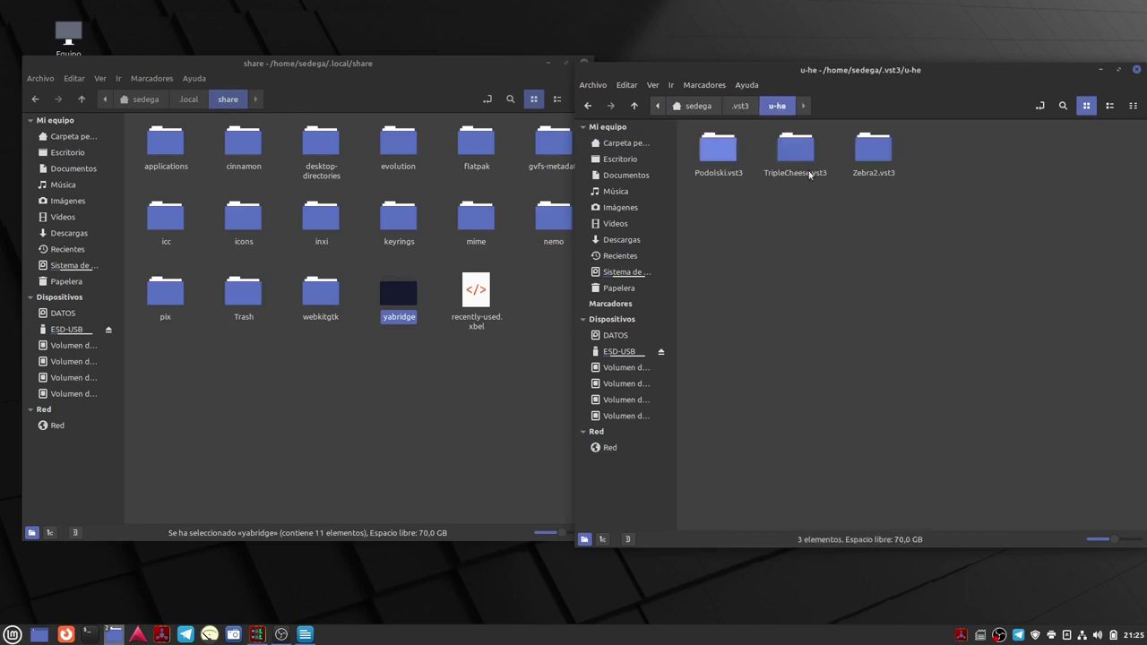
{"action": "key", "text": "alt+Left"}
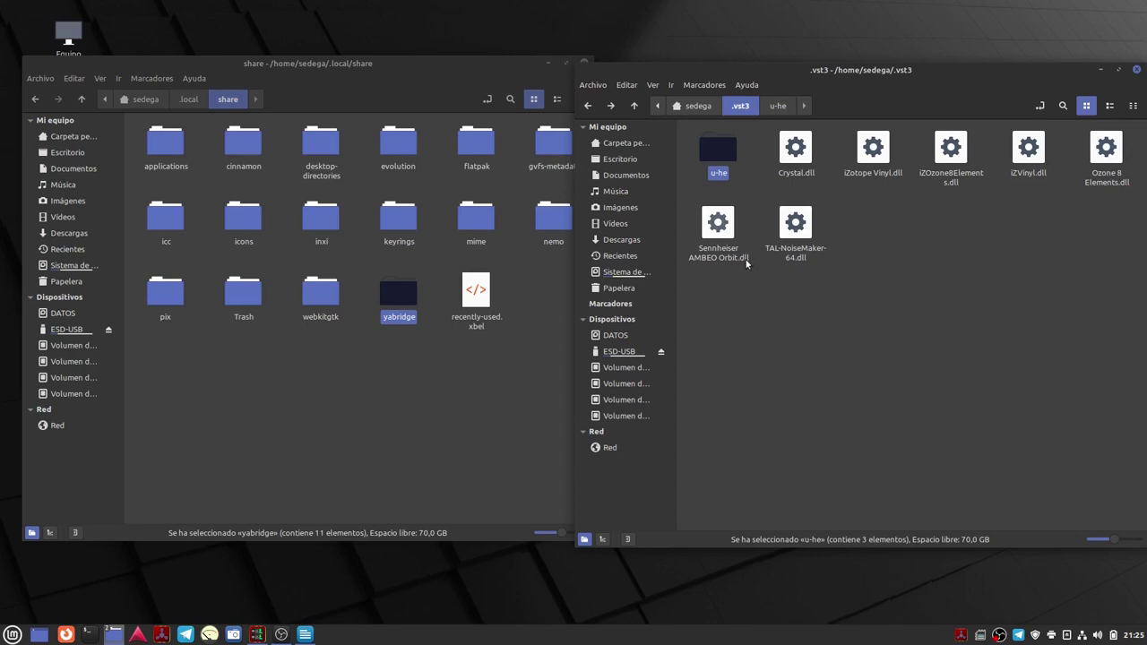
Close the window showing .vst3 and open the yabridge folder inside .local/share in the remaining window.
{"action": "left_click", "coordinate": [1136, 70]}
{"action": "left_click_drag", "start_coordinate": [402, 88], "coordinate": [457, 48]}
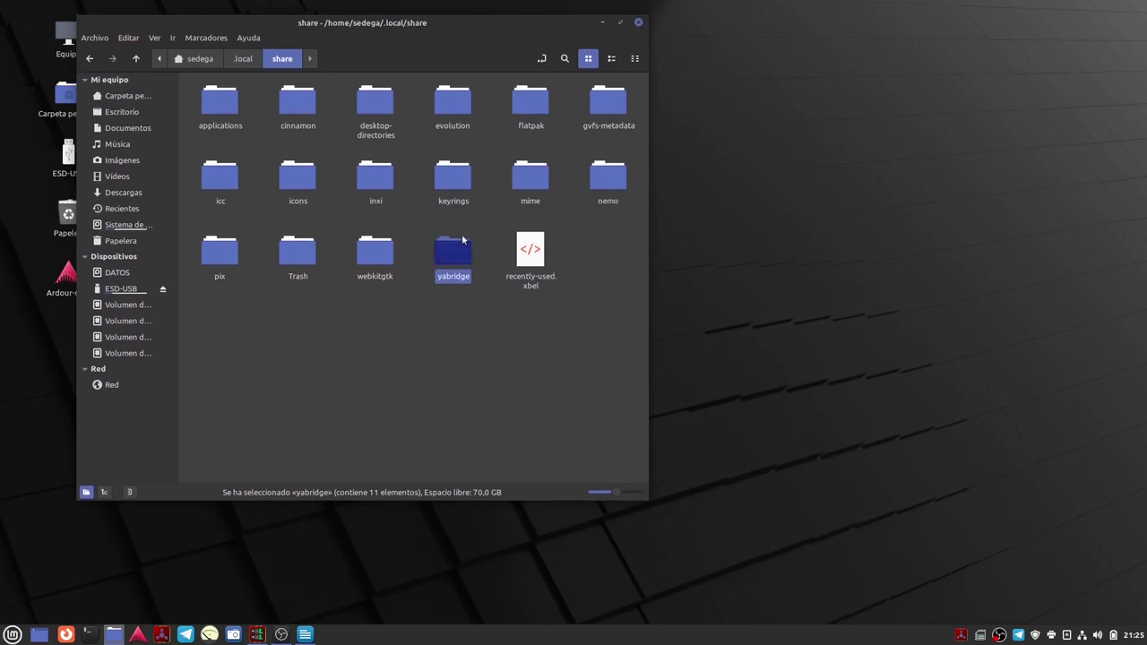
{"action": "double_click", "coordinate": [453, 249]}
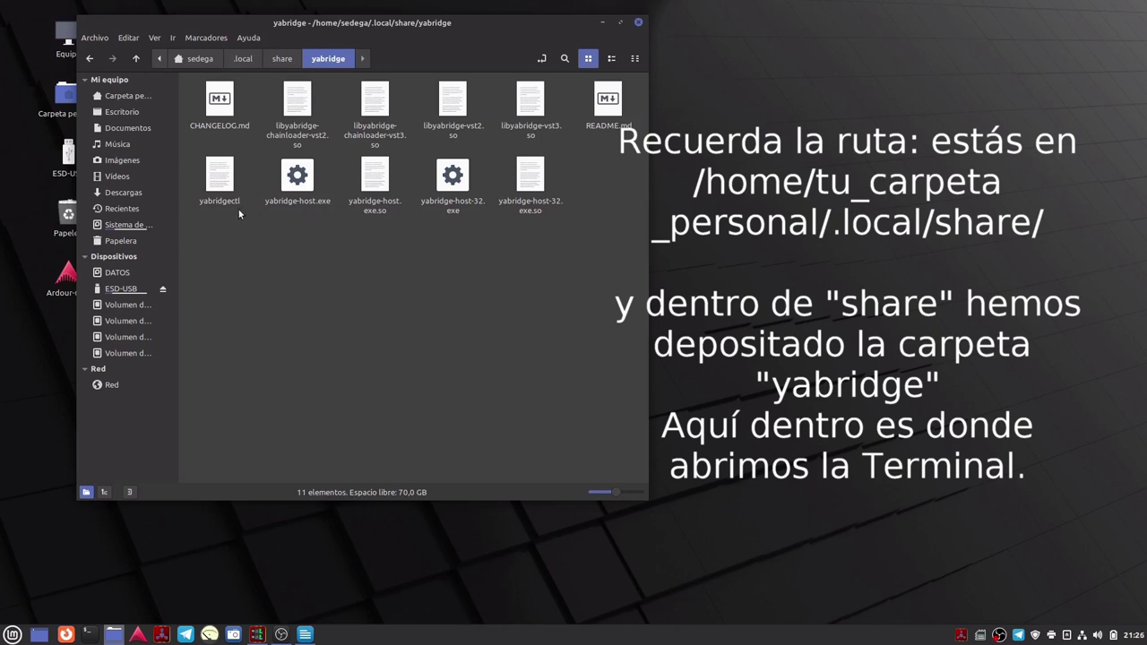
Open a terminal in the yabridge folder and run ./yabridgectl set with --path pointing to the home folder's .local/share/yabridge/.
{"action": "right_click", "coordinate": [402, 279]}
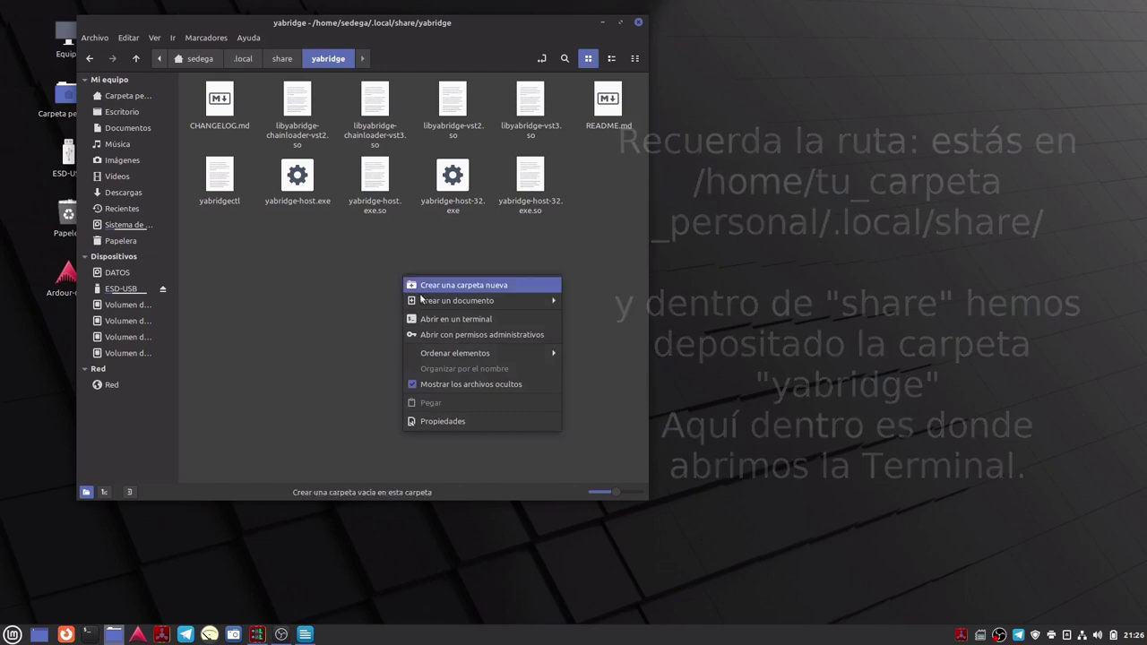
{"action": "left_click", "coordinate": [446, 320]}
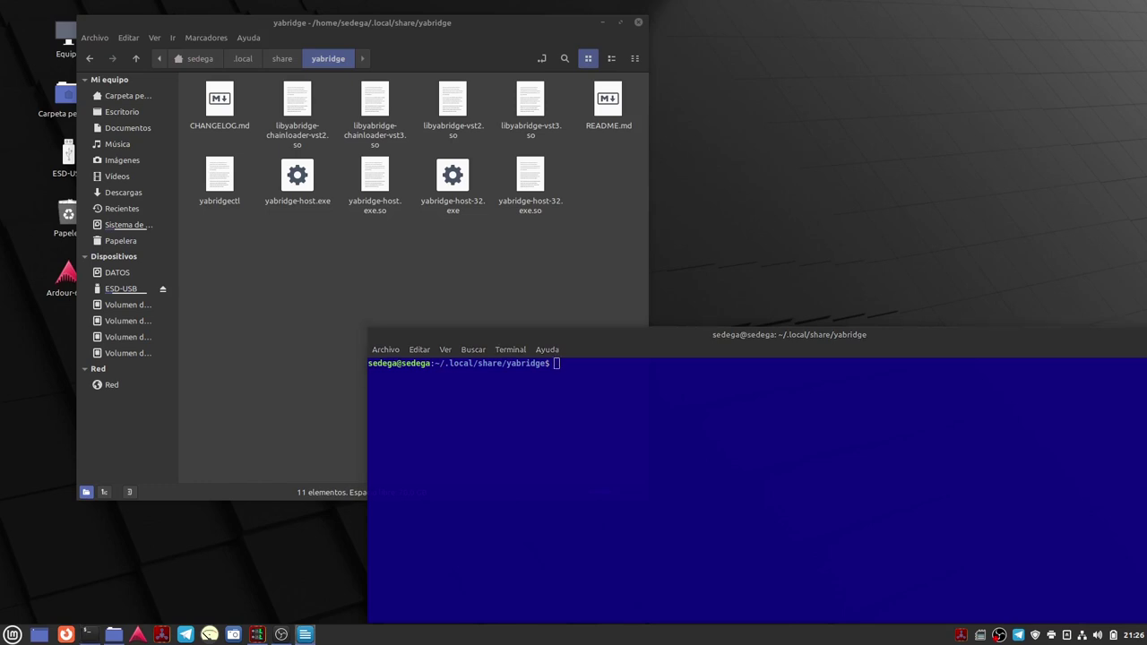
{"action": "middle_click", "coordinate": [765, 460]}
{"action": "left_click_drag", "start_coordinate": [597, 345], "coordinate": [529, 348]}
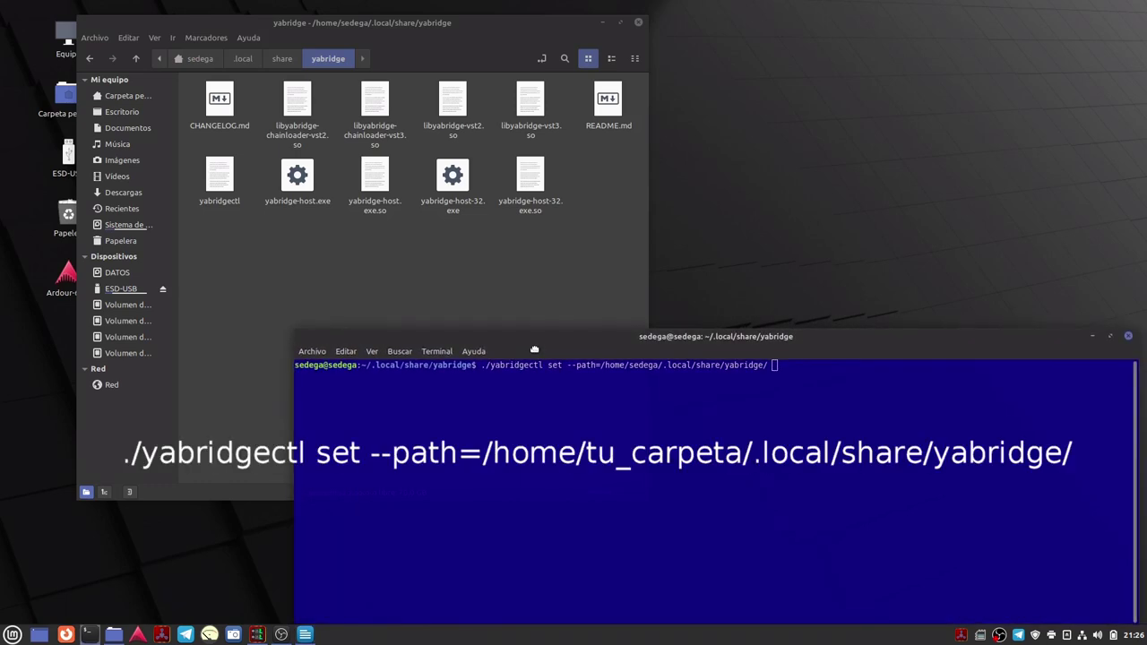
{"action": "left_click", "coordinate": [534, 349]}
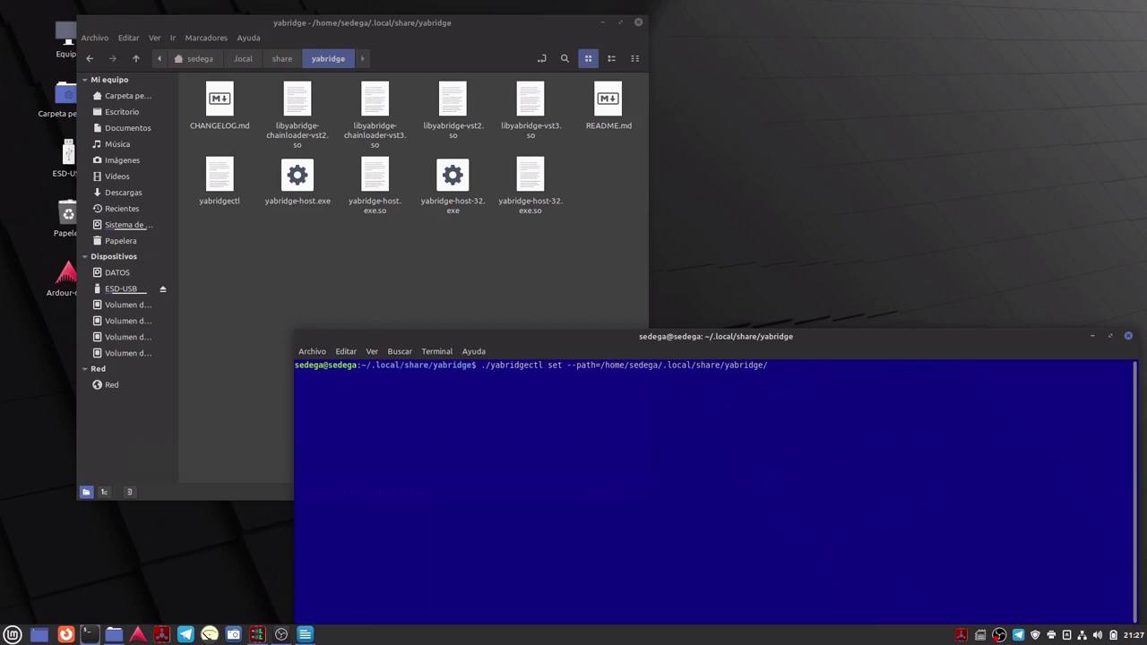
{"action": "key", "text": "Return"}
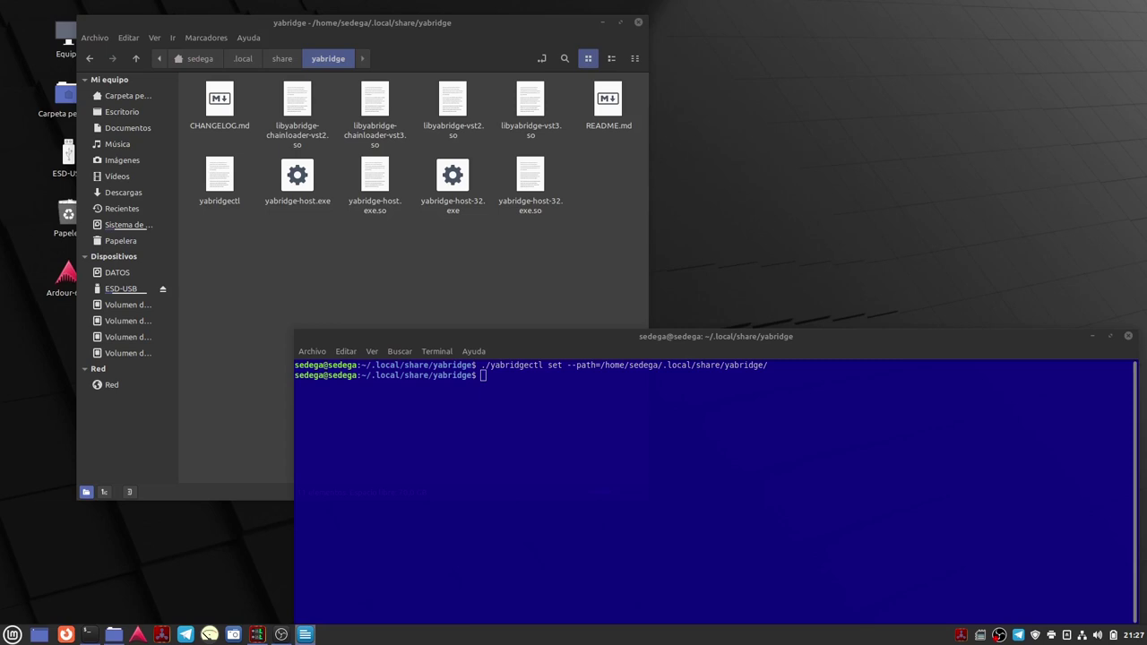
Run ./yabridgectl add once for the home folder's .vst/ directory and once for its .vst3/ directory.
{"action": "right_click", "coordinate": [488, 377]}
{"action": "left_click", "coordinate": [529, 452]}
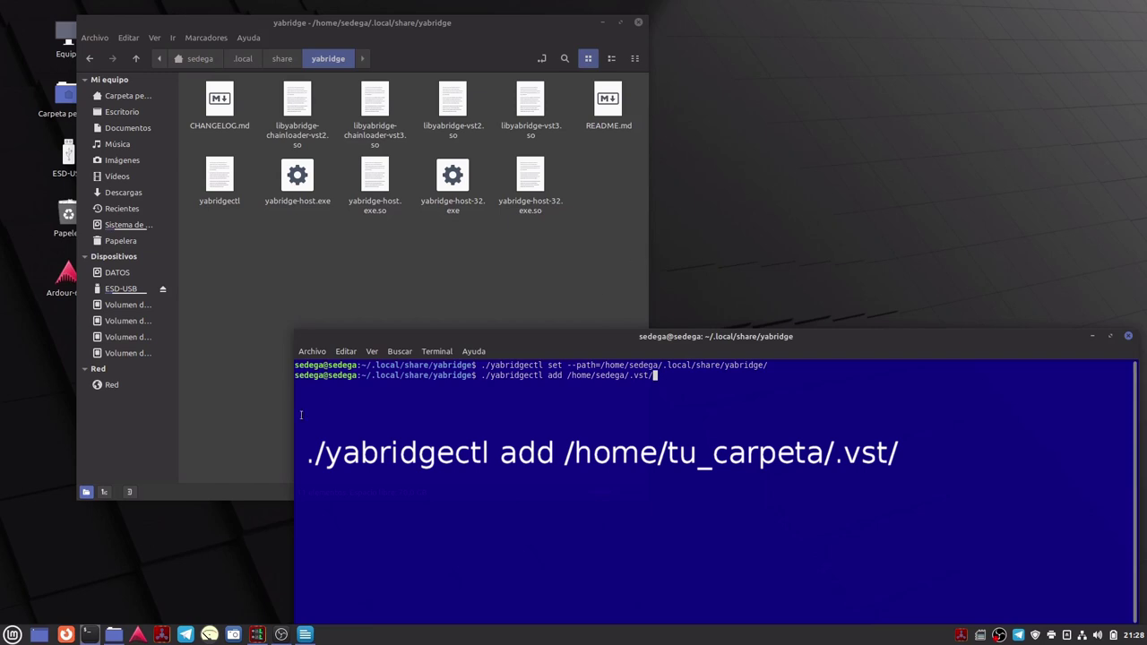
{"action": "key", "text": "Return"}
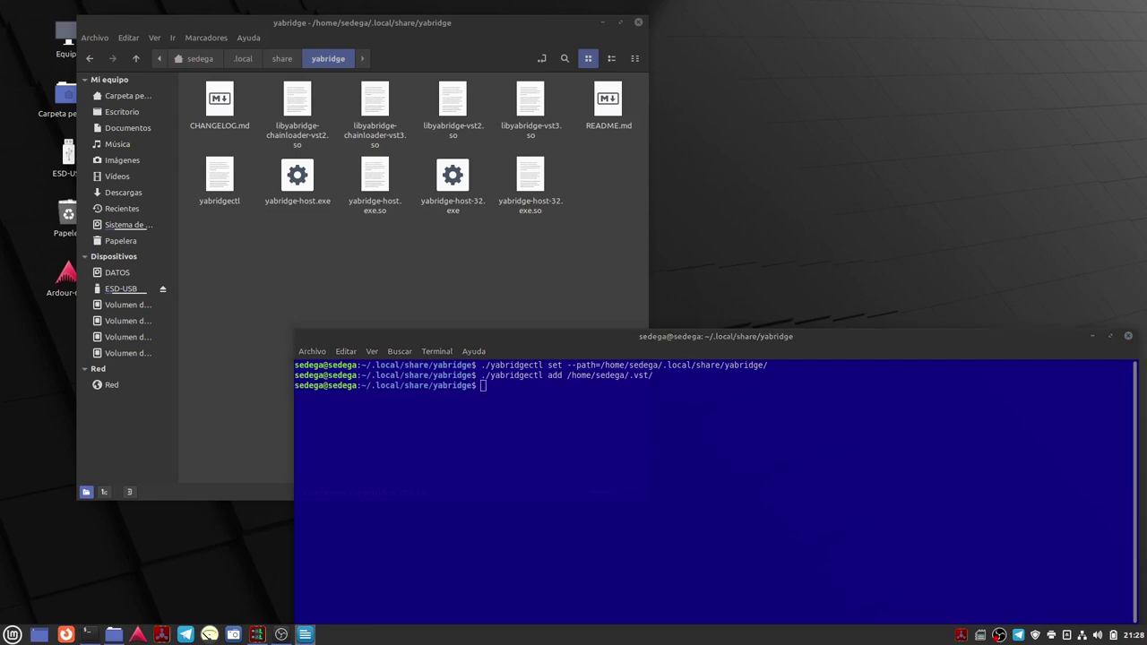
{"action": "right_click", "coordinate": [511, 386]}
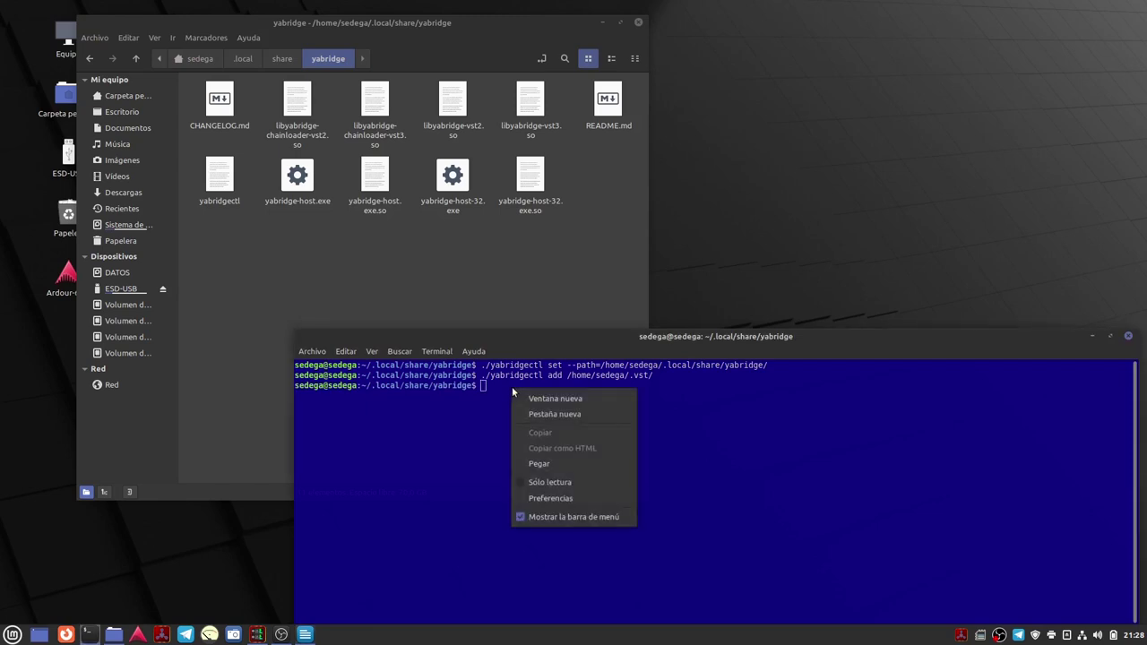
{"action": "left_click", "coordinate": [551, 463]}
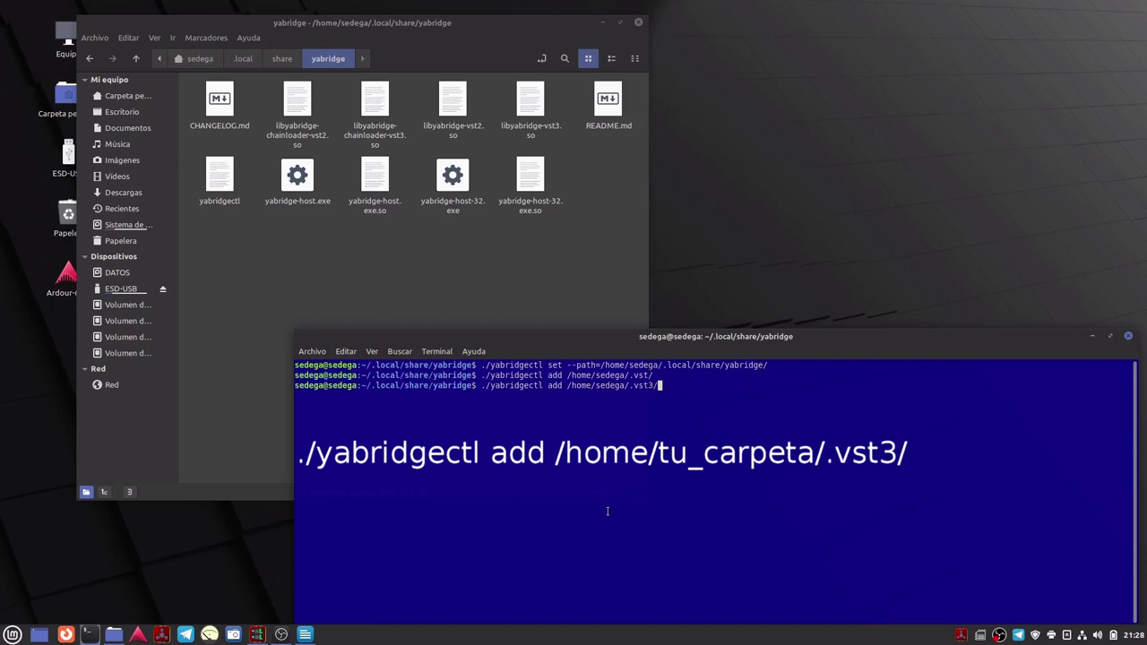
{"action": "key", "text": "Return"}
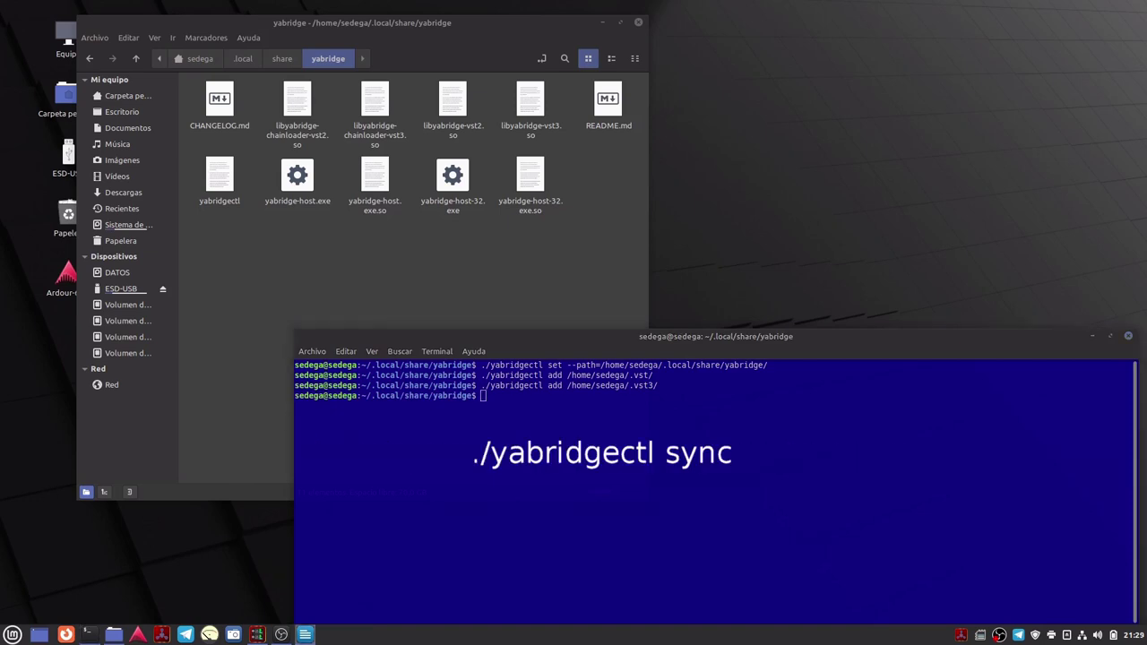
Run ./yabridgectl sync, and close the terminal and the yabridge folder window.
{"action": "right_click", "coordinate": [491, 393]}
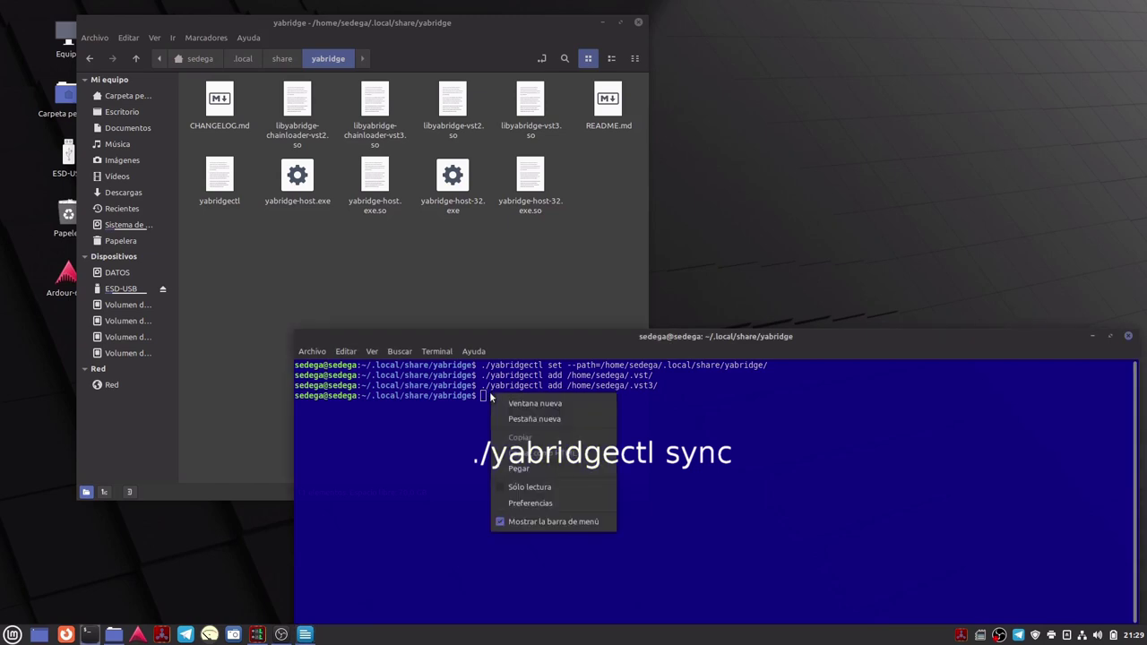
{"action": "left_click", "coordinate": [525, 471]}
{"action": "key", "text": "ctrl+shift+v"}
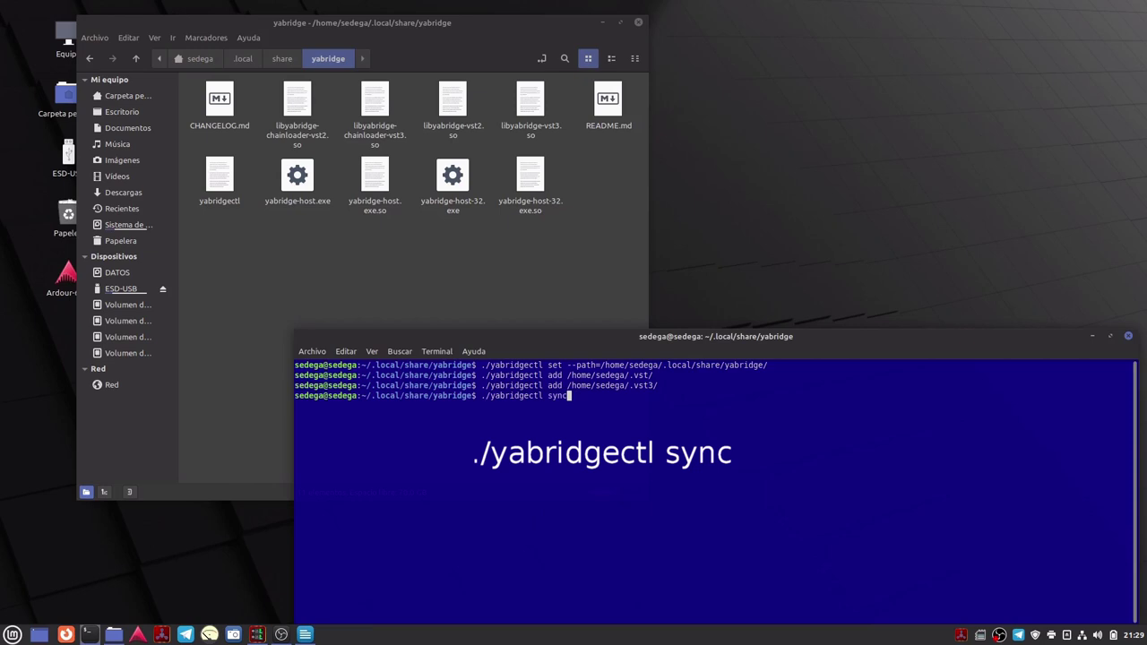
{"action": "key", "text": "Return"}
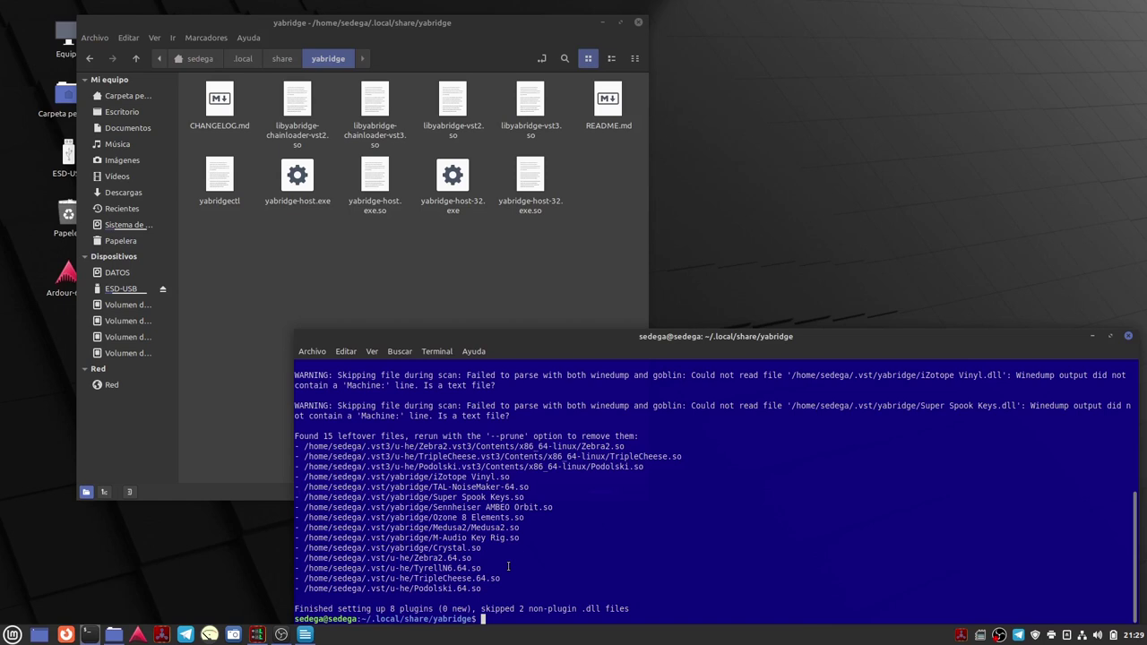
{"action": "left_click", "coordinate": [1126, 336]}
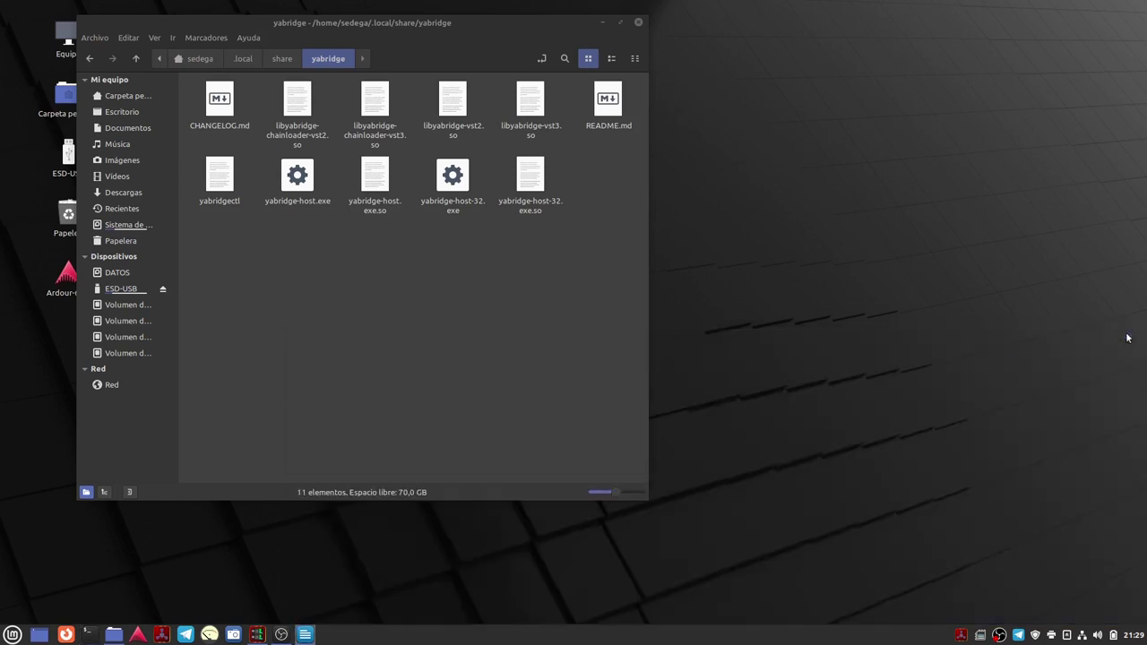
{"action": "left_click", "coordinate": [638, 24]}
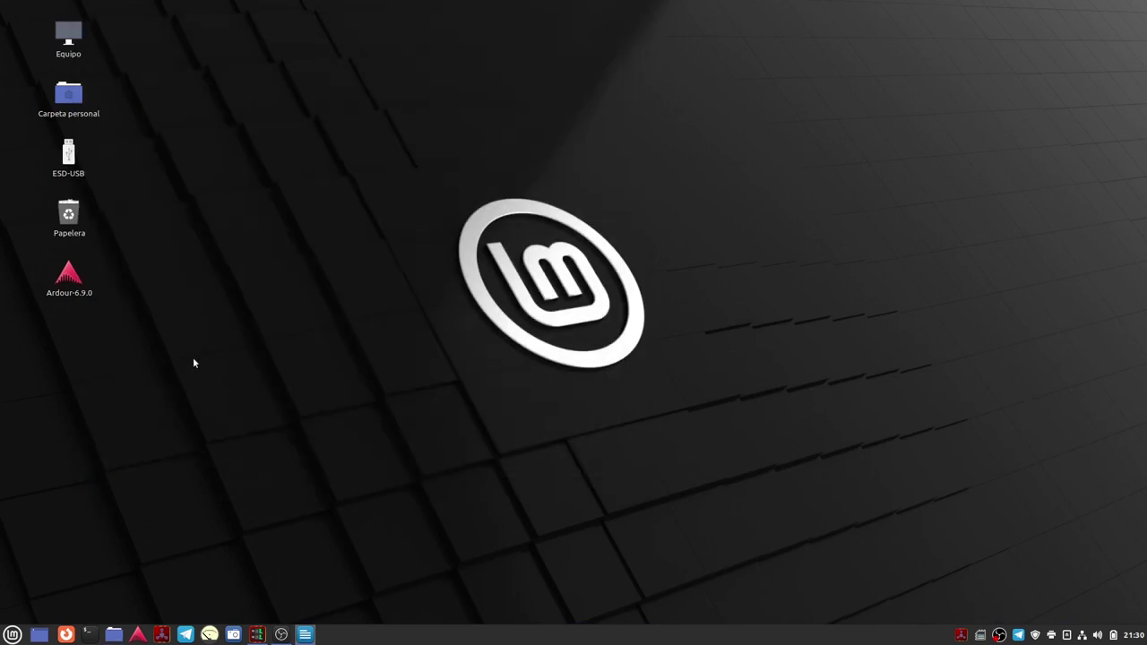
Launch Ardour-6.9.0 from the desktop with the Windows session.
{"action": "double_click", "coordinate": [73, 281]}
{"action": "left_click", "coordinate": [253, 502]}
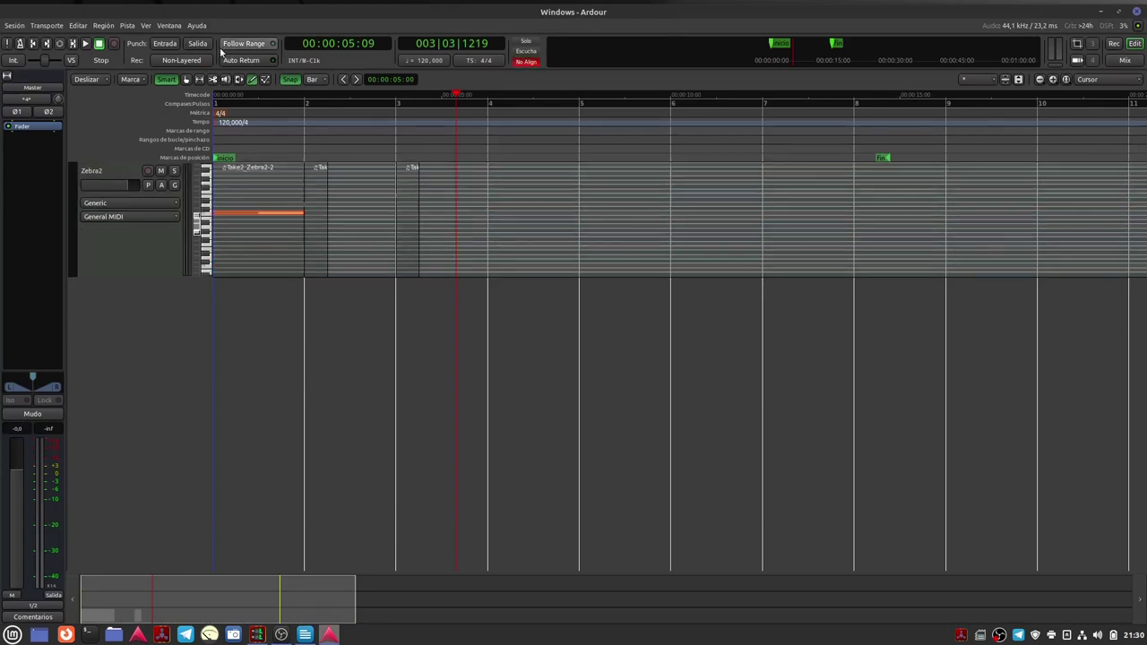
Examine the list of scanned LV2, VST2 and VST3 plugins in the plugin manager, and close it.
{"action": "left_click", "coordinate": [169, 25]}
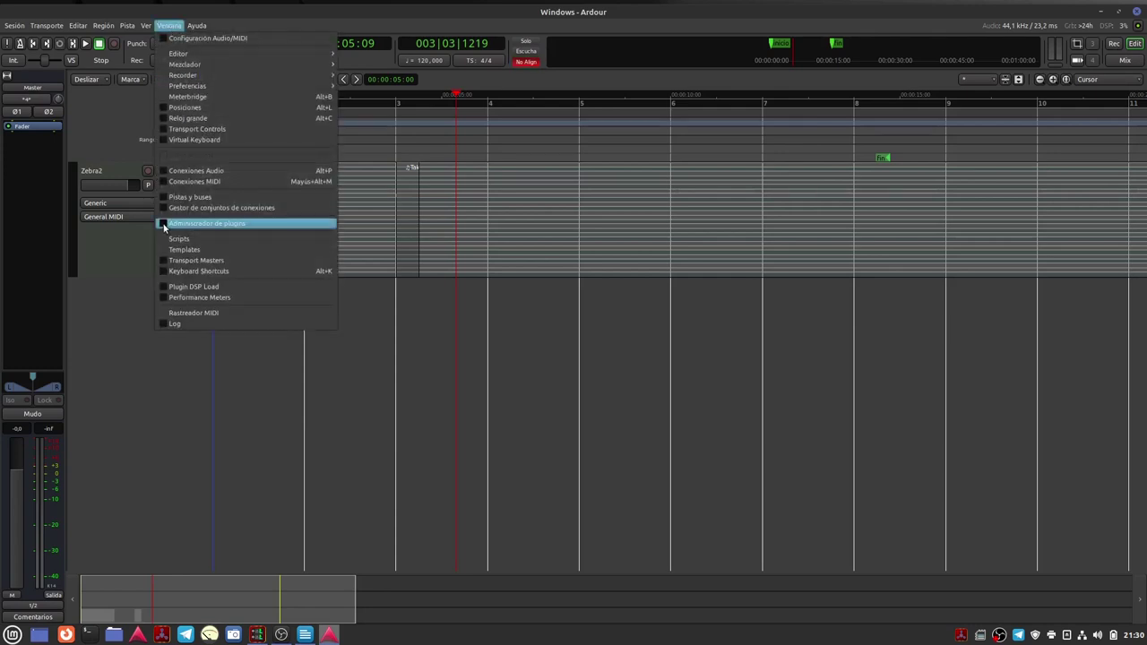
{"action": "left_click", "coordinate": [164, 224]}
{"action": "scroll", "coordinate": [428, 383], "scroll_direction": "down", "scroll_amount": 5}
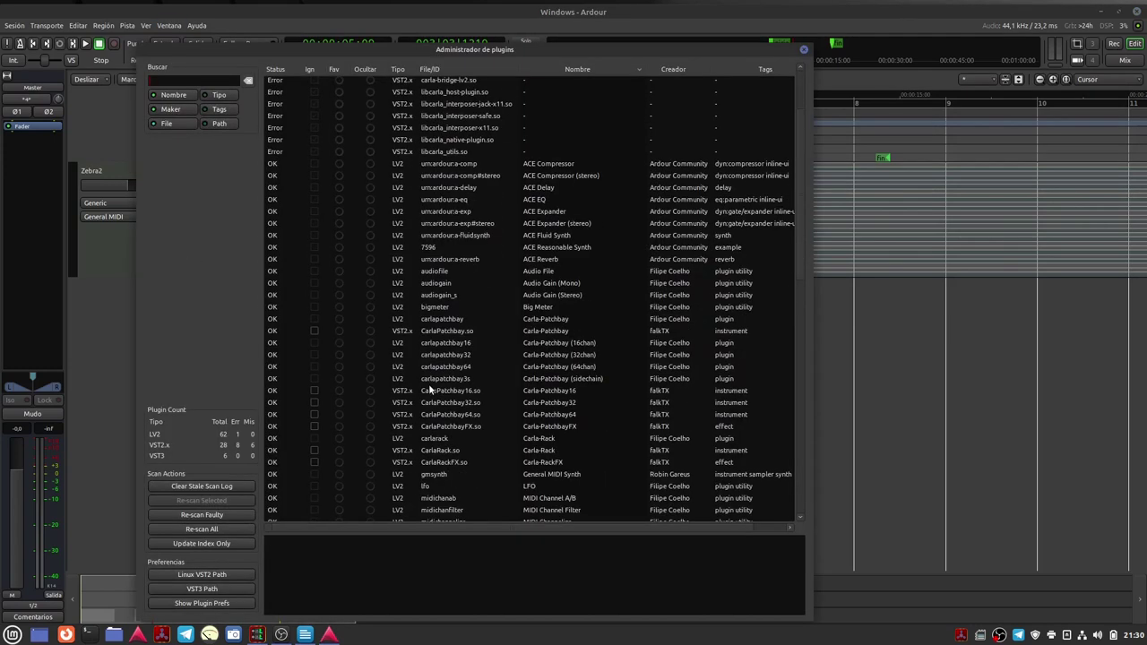
{"action": "scroll", "coordinate": [429, 385], "scroll_direction": "down", "scroll_amount": 2}
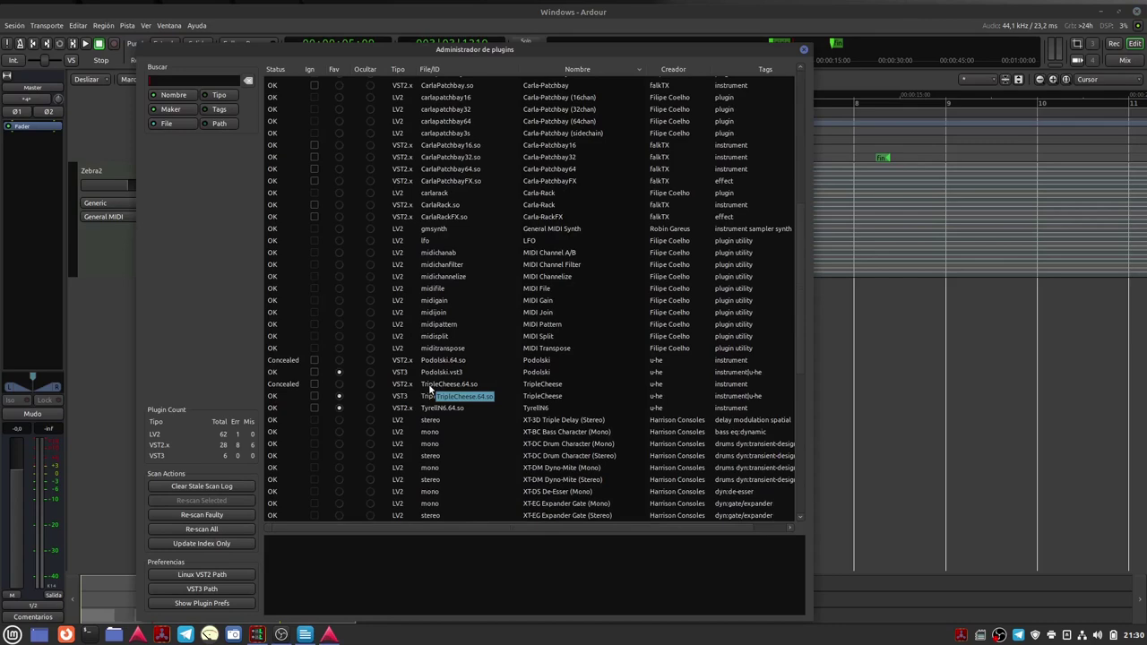
{"action": "scroll", "coordinate": [428, 385], "scroll_direction": "down", "scroll_amount": 11}
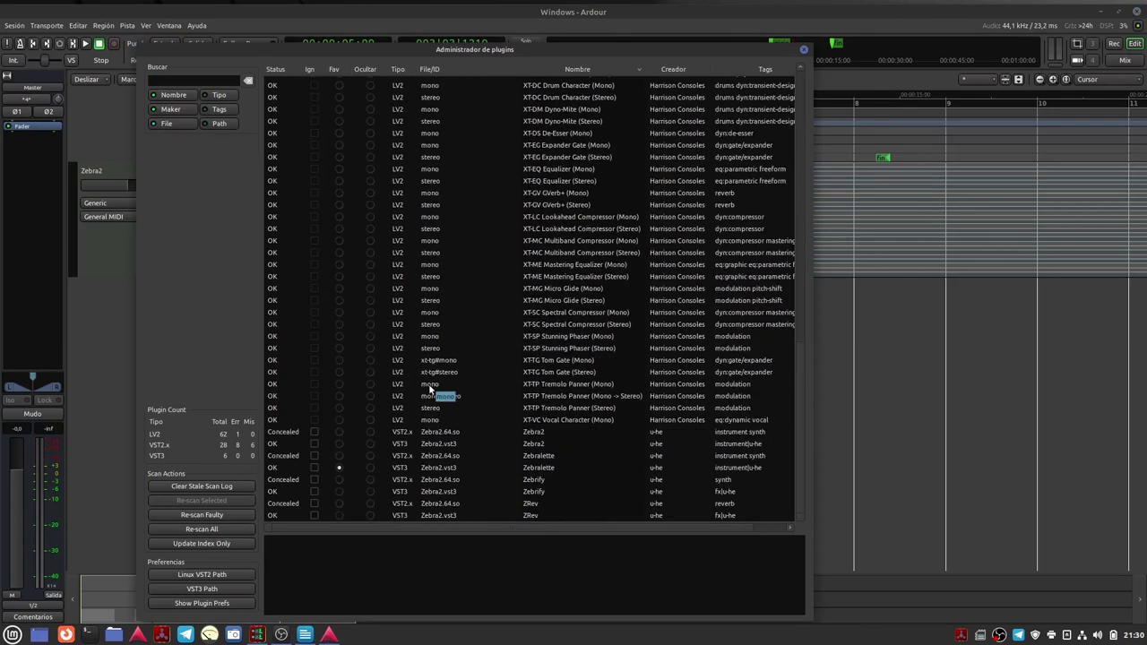
{"action": "scroll", "coordinate": [429, 386], "scroll_direction": "up", "scroll_amount": 6}
{"action": "scroll", "coordinate": [428, 388], "scroll_direction": "up", "scroll_amount": 12}
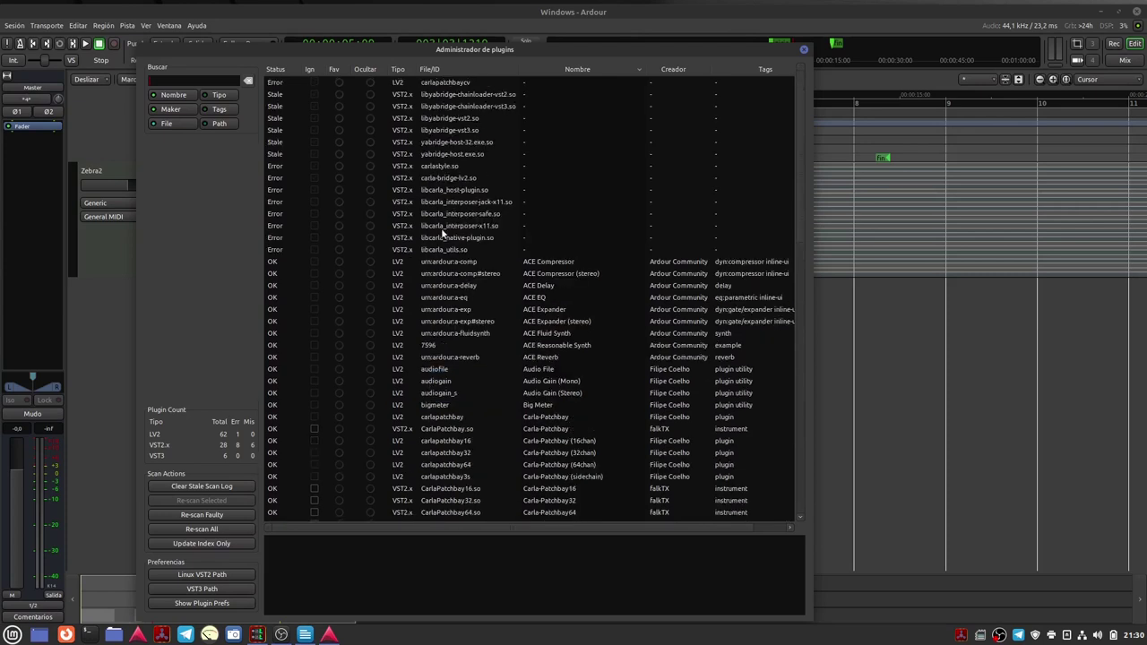
{"action": "left_click", "coordinate": [803, 50]}
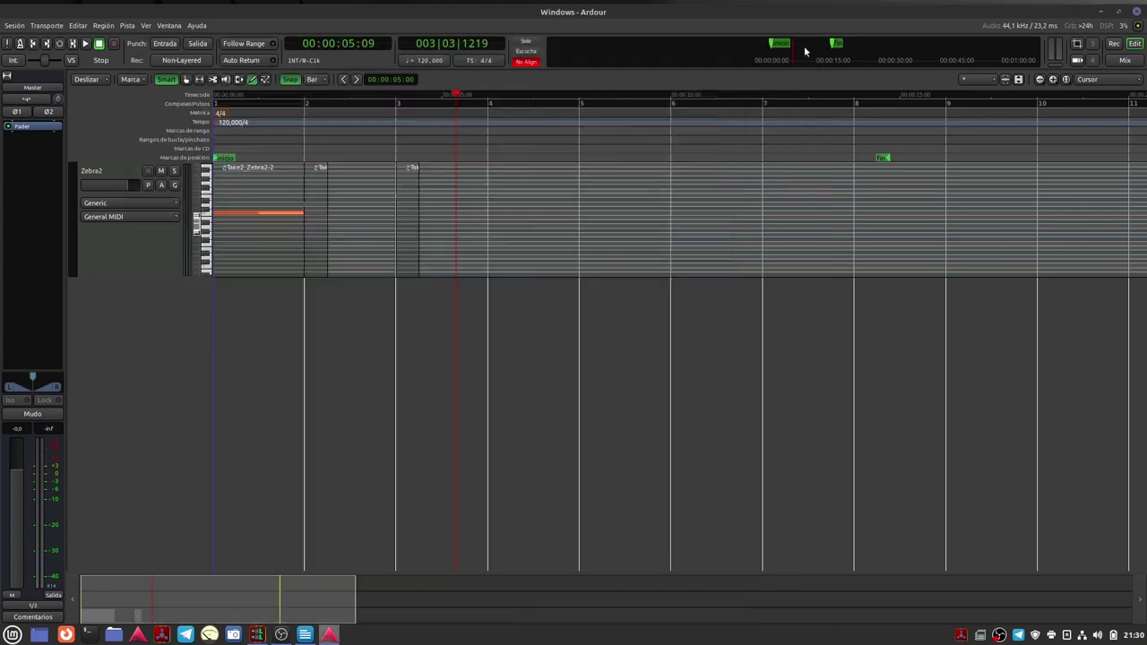
Open the VST plugin preferences and clear the VST 3 ignore list.
{"action": "left_click", "coordinate": [79, 25]}
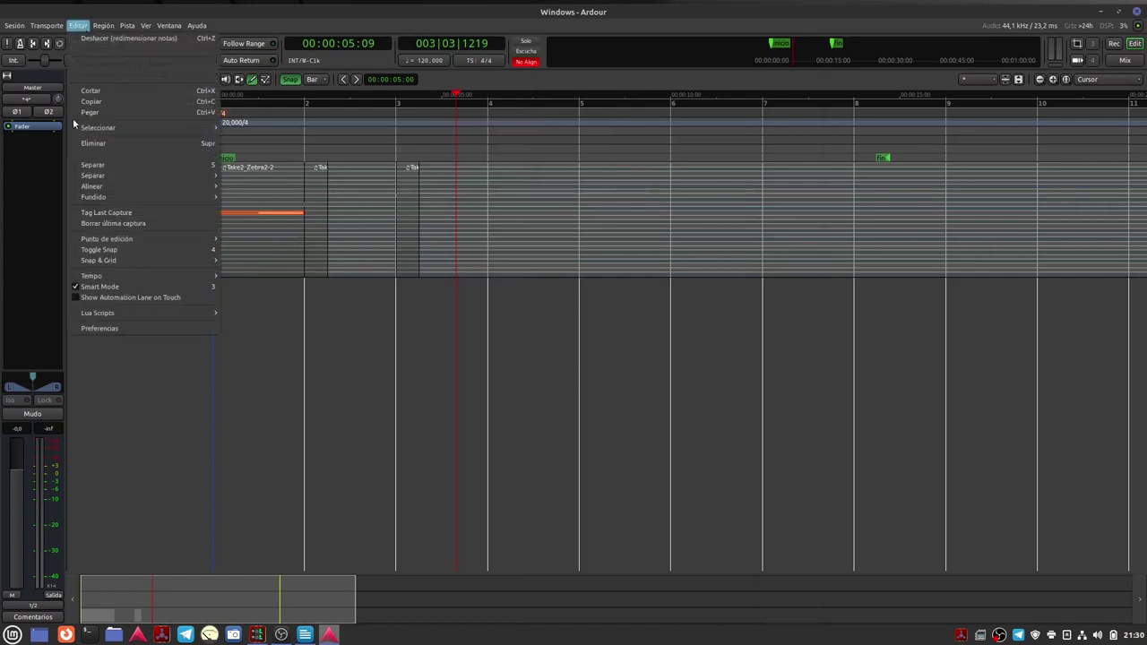
{"action": "left_click", "coordinate": [104, 329]}
{"action": "left_click", "coordinate": [184, 371]}
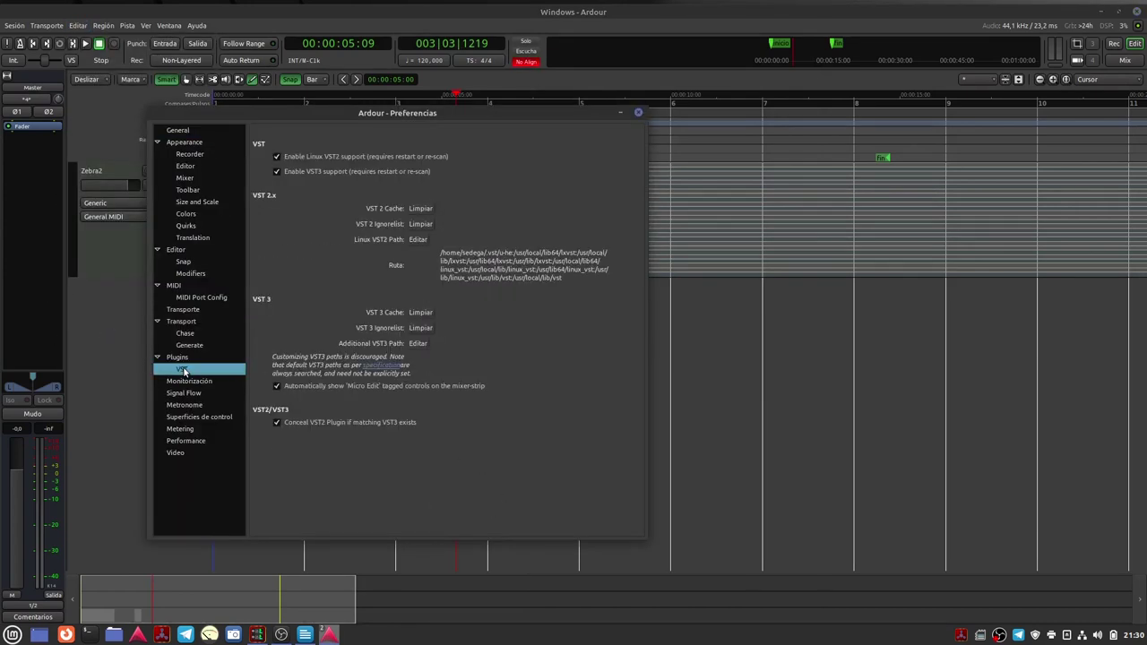
{"action": "left_click", "coordinate": [427, 330]}
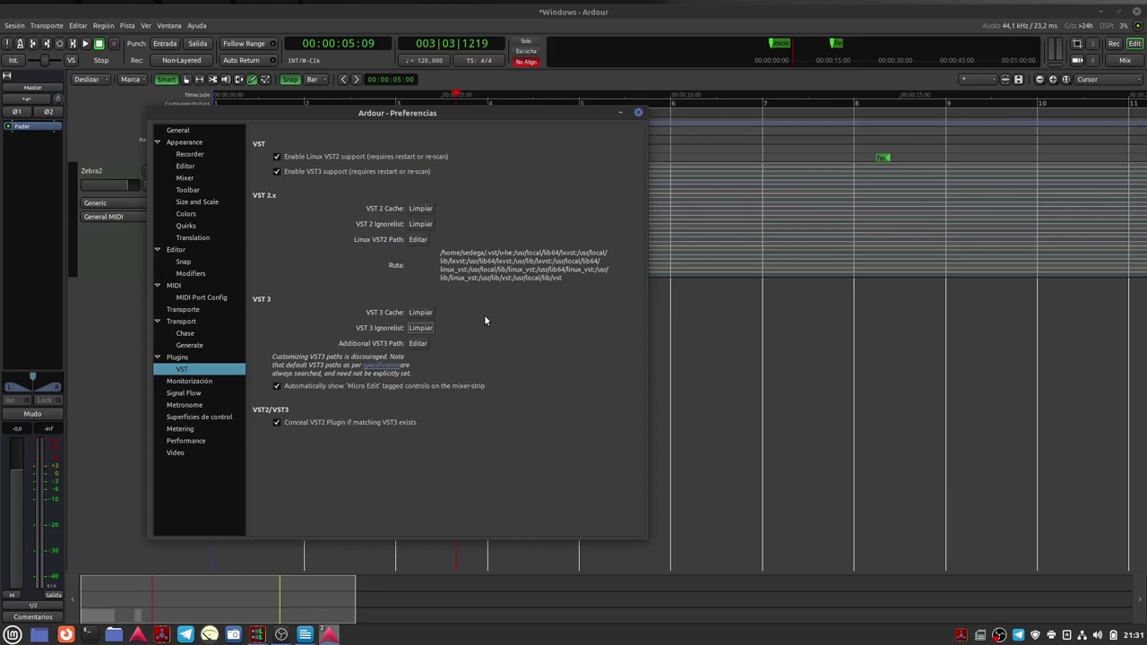
Add the home folder's .vst directory to the Linux VST2 search path.
{"action": "left_click", "coordinate": [417, 240]}
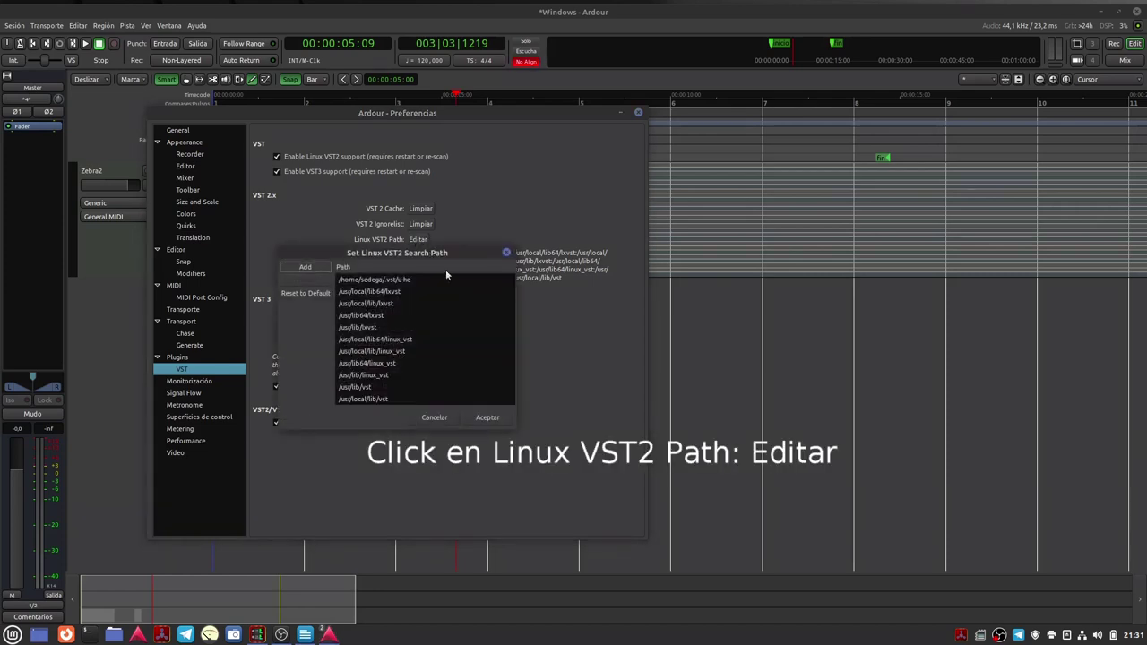
{"action": "left_click", "coordinate": [305, 267]}
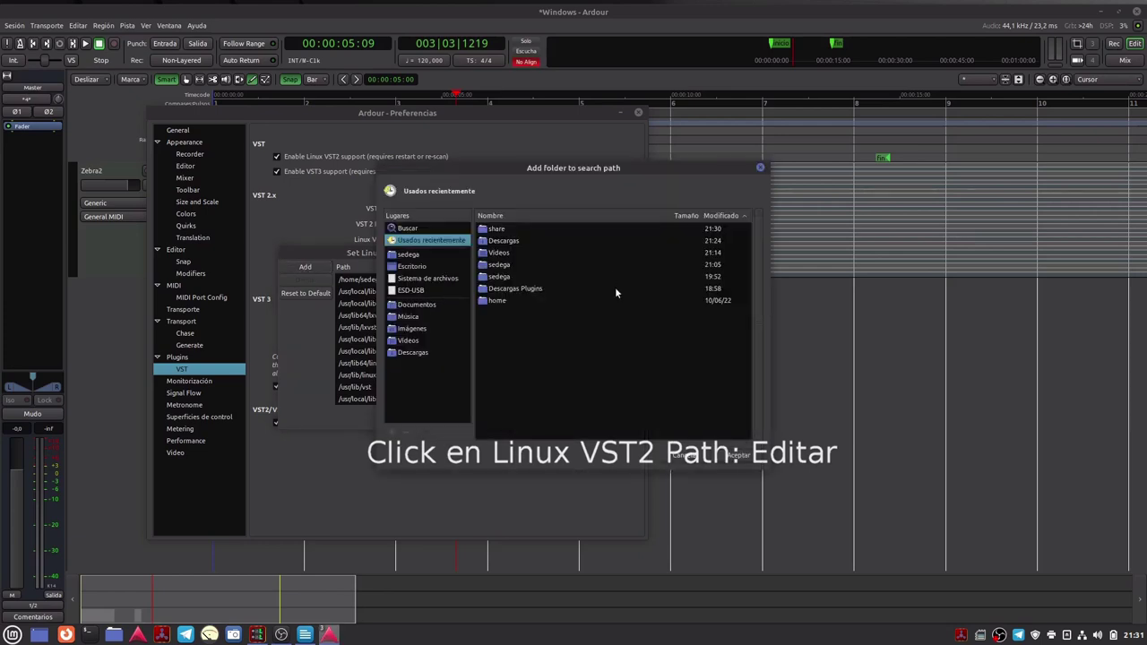
{"action": "double_click", "coordinate": [493, 302]}
{"action": "double_click", "coordinate": [496, 230]}
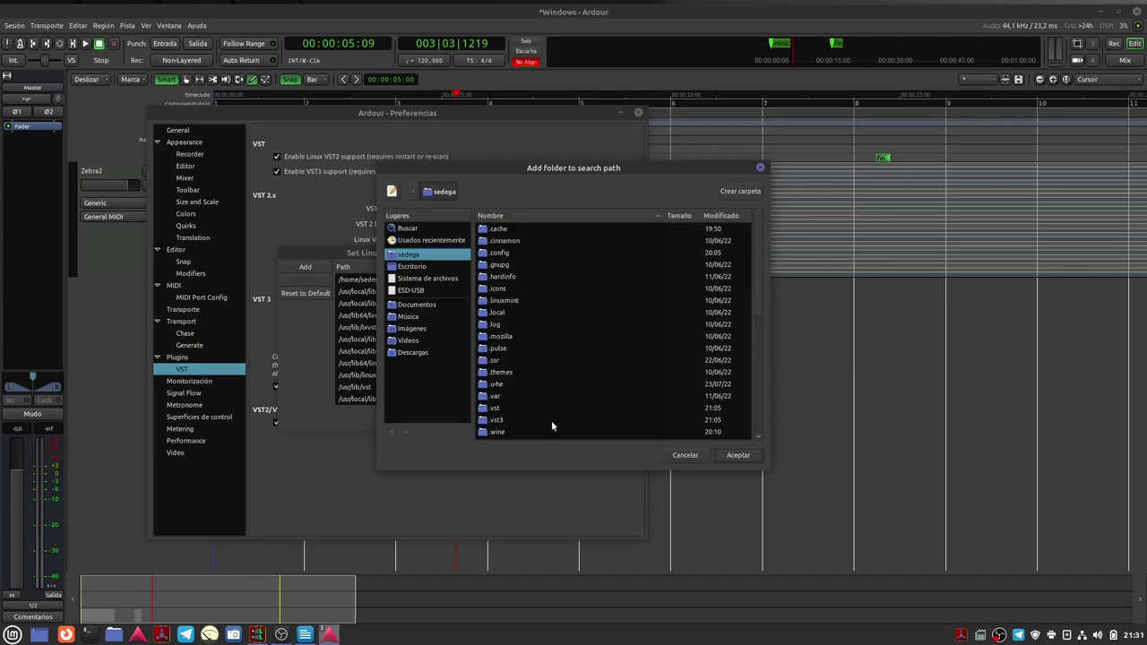
{"action": "left_click", "coordinate": [482, 410]}
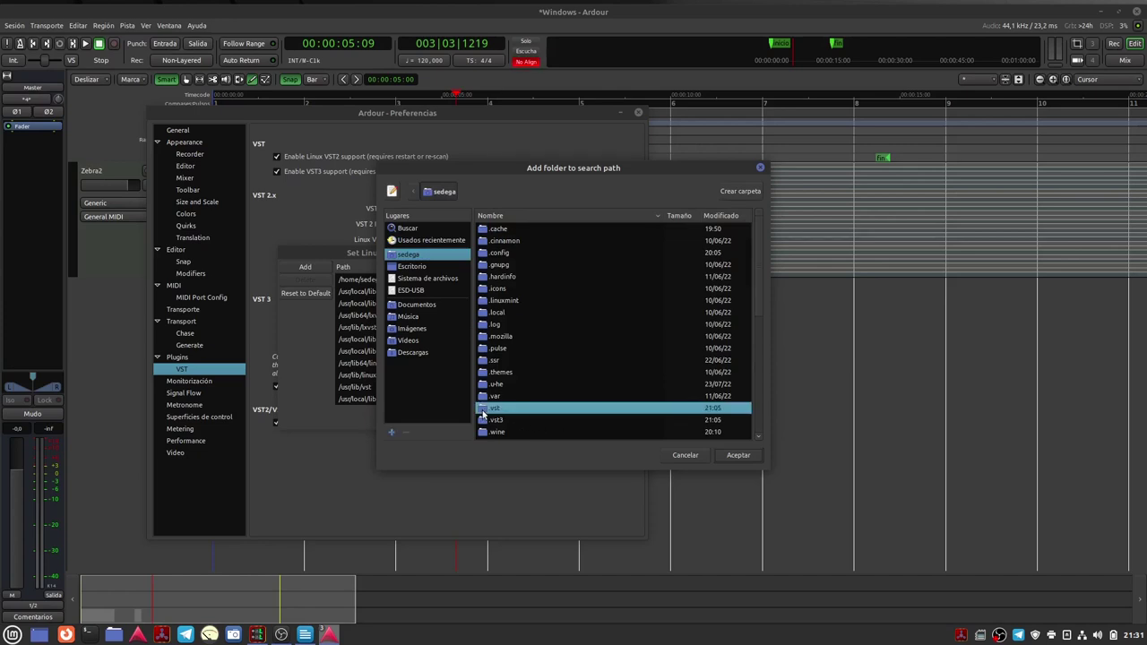
{"action": "left_click", "coordinate": [735, 455]}
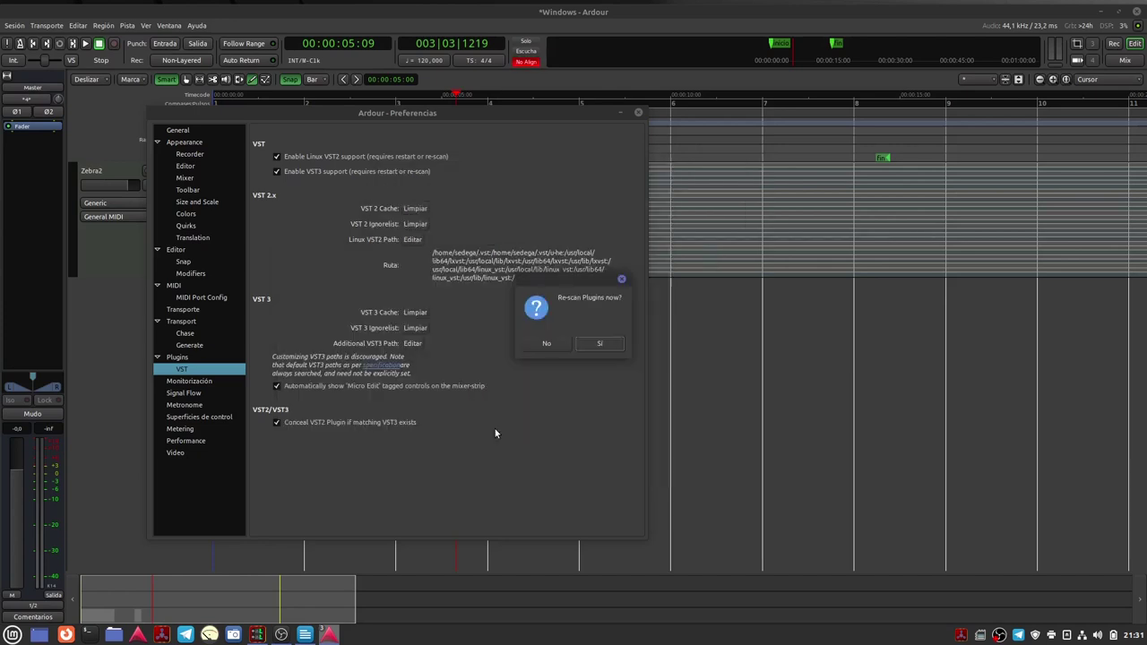
Re-scan the plugins for the changed VST2 path and check the refreshed plugin manager list.
{"action": "left_click", "coordinate": [610, 347]}
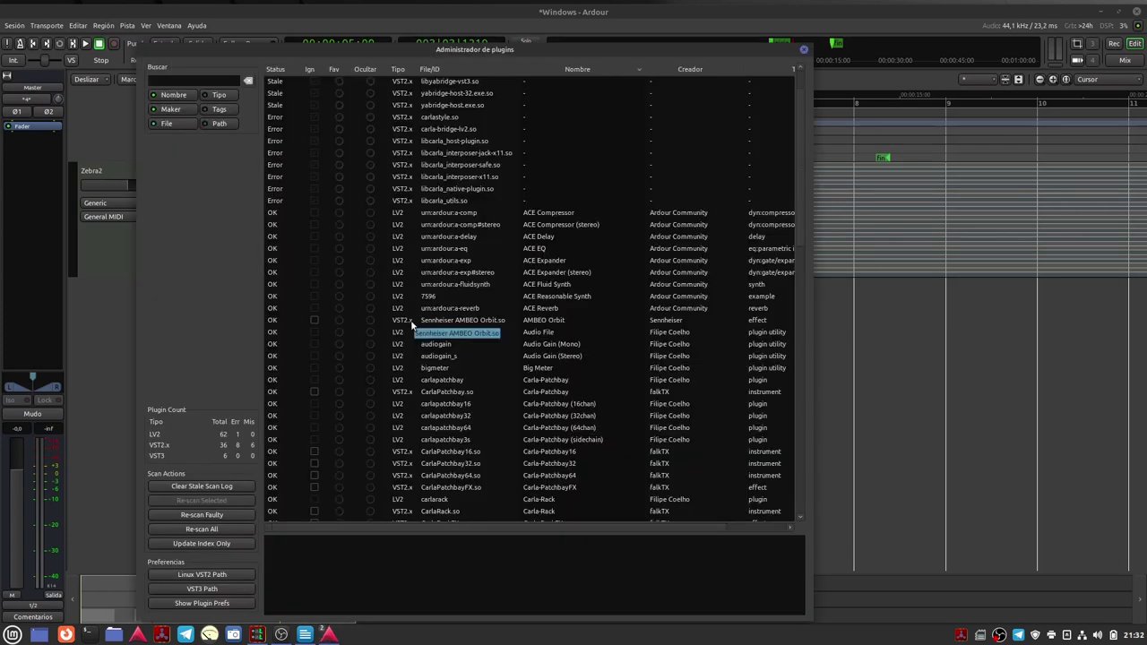
{"action": "scroll", "coordinate": [412, 326], "scroll_direction": "down", "scroll_amount": 1}
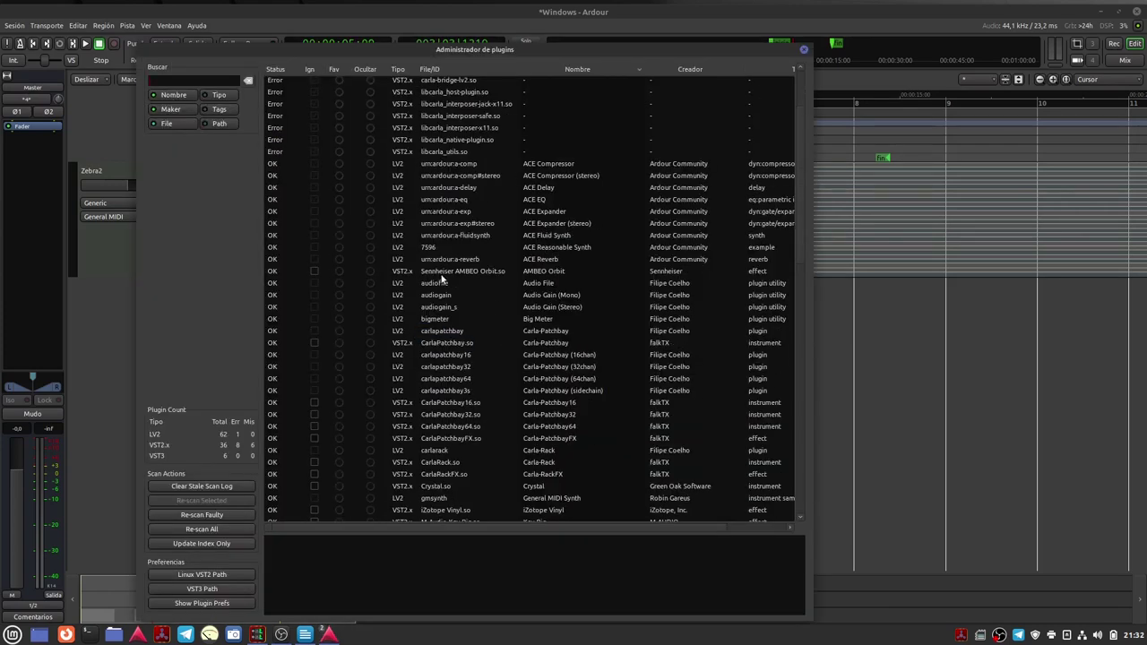
{"action": "scroll", "coordinate": [377, 348], "scroll_direction": "down", "scroll_amount": 4}
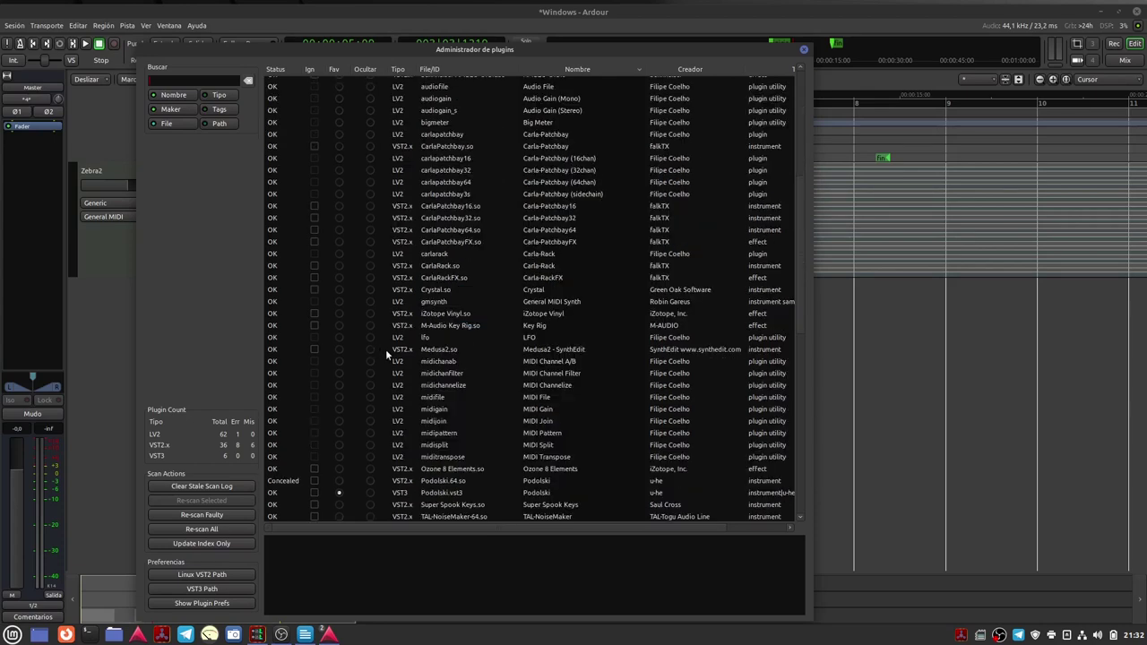
{"action": "scroll", "coordinate": [444, 421], "scroll_direction": "down", "scroll_amount": 3}
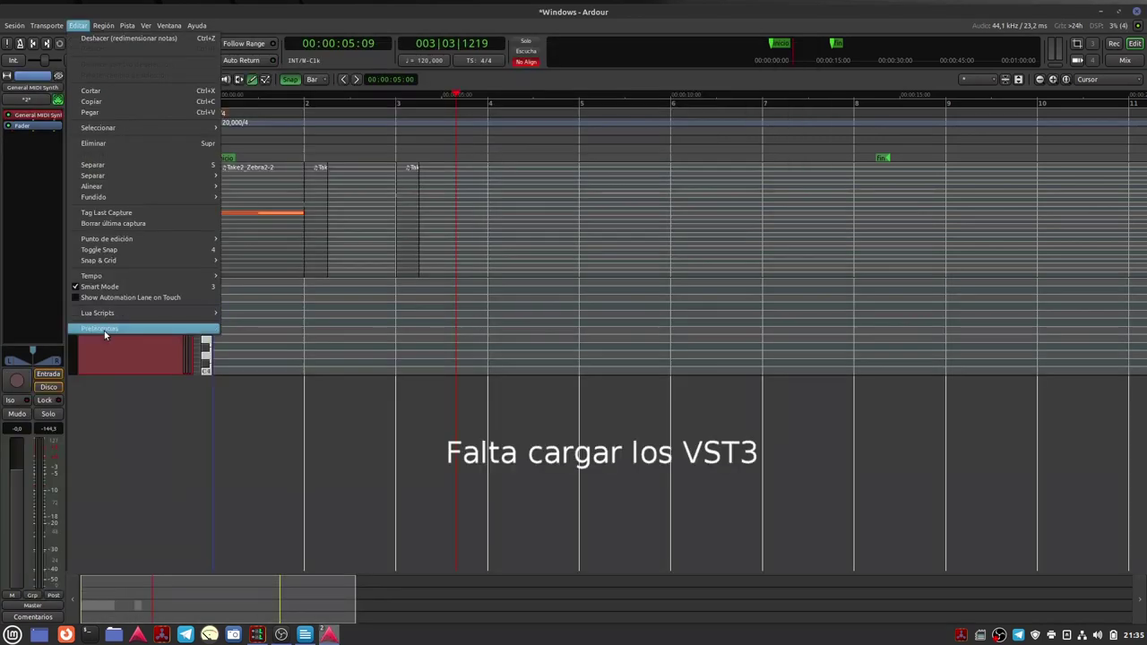
Add the home folder's .vst3 directory to the additional VST3 search path and re-scan the plugins.
{"action": "left_click", "coordinate": [104, 331]}
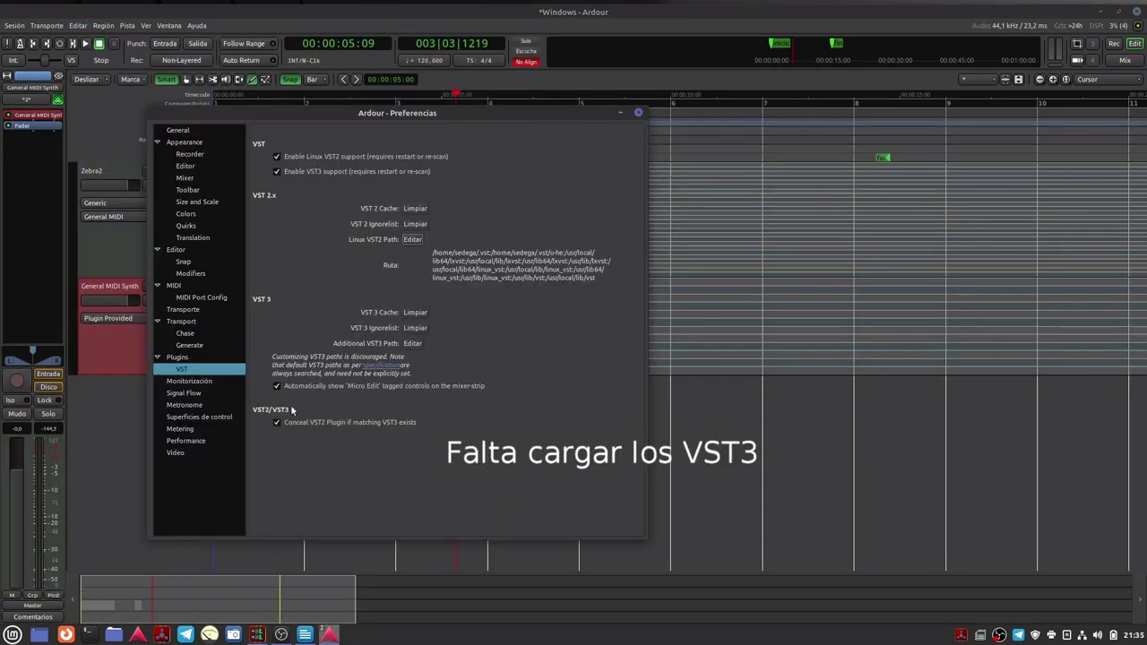
{"action": "left_click", "coordinate": [414, 344]}
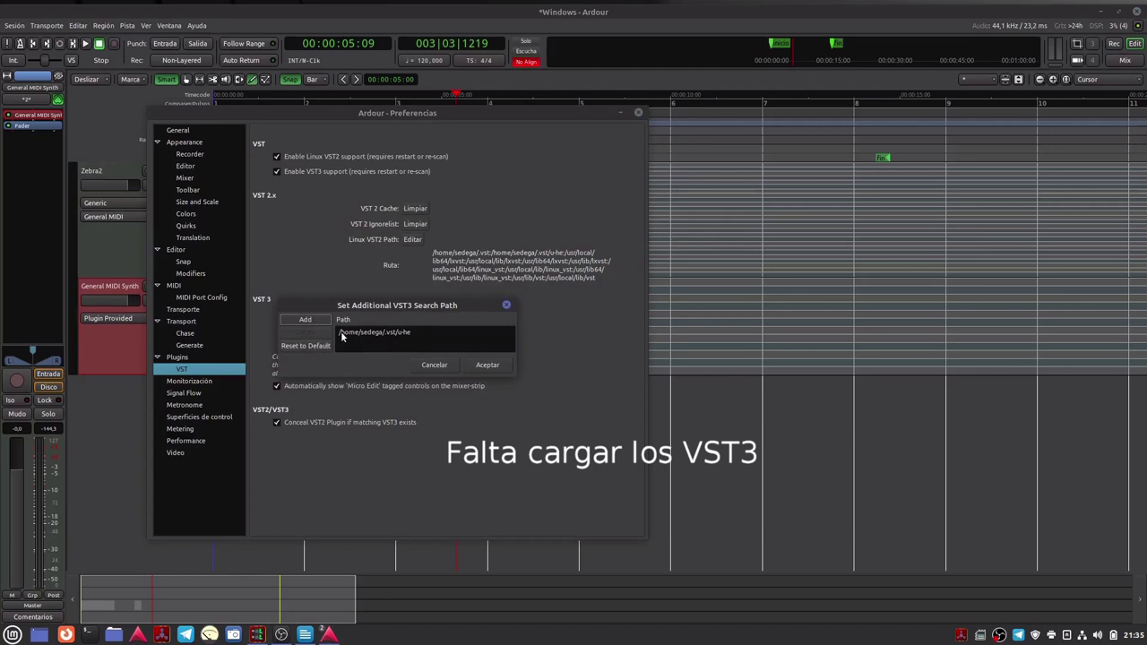
{"action": "left_click", "coordinate": [304, 320]}
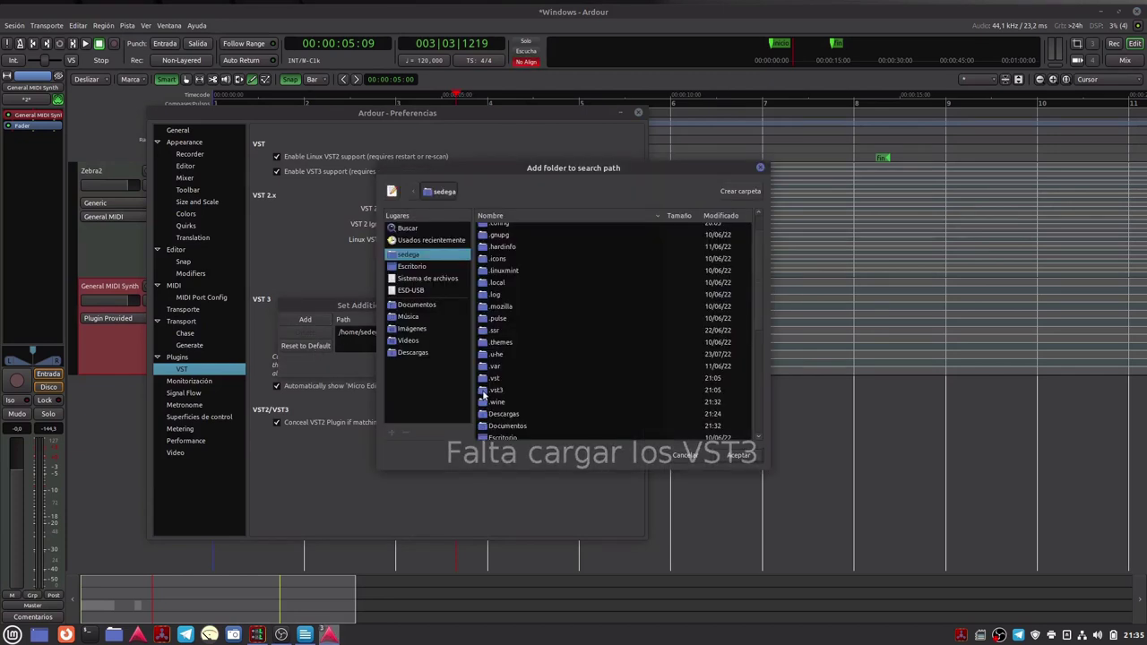
{"action": "left_click", "coordinate": [495, 390]}
{"action": "left_click", "coordinate": [738, 455]}
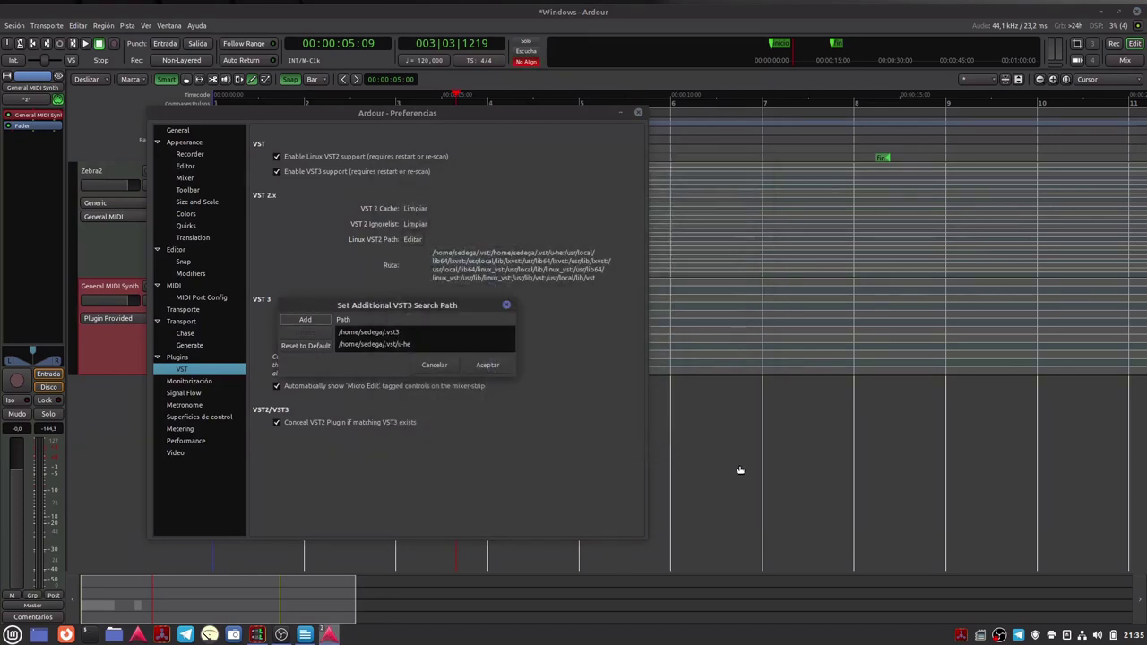
{"action": "left_click", "coordinate": [488, 366]}
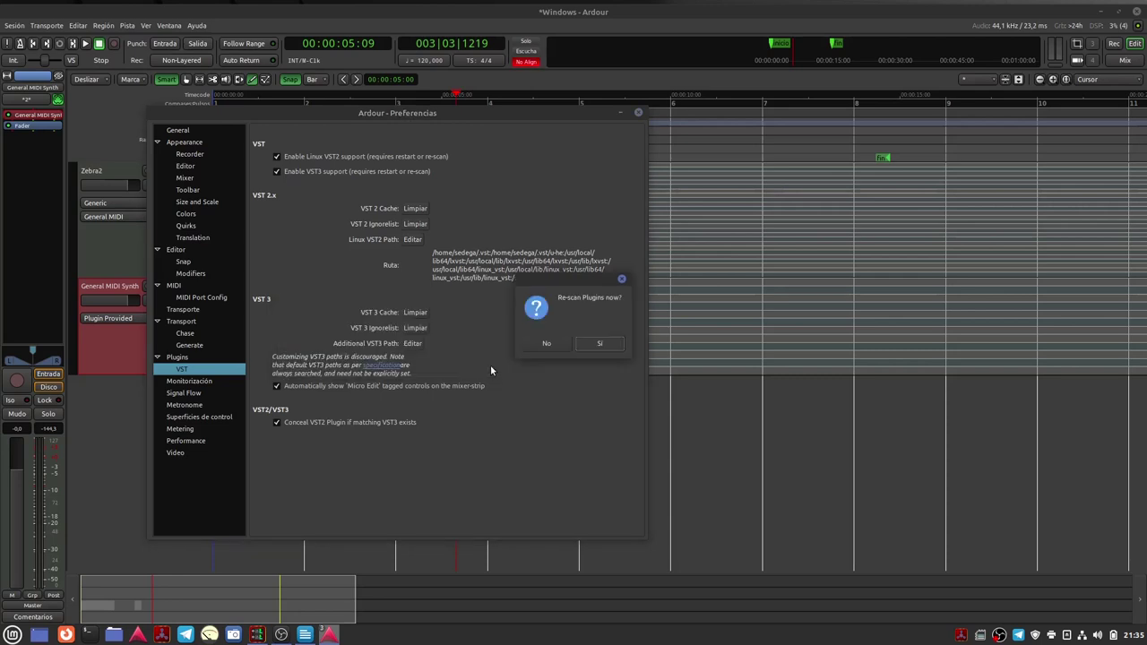
{"action": "left_click", "coordinate": [601, 344]}
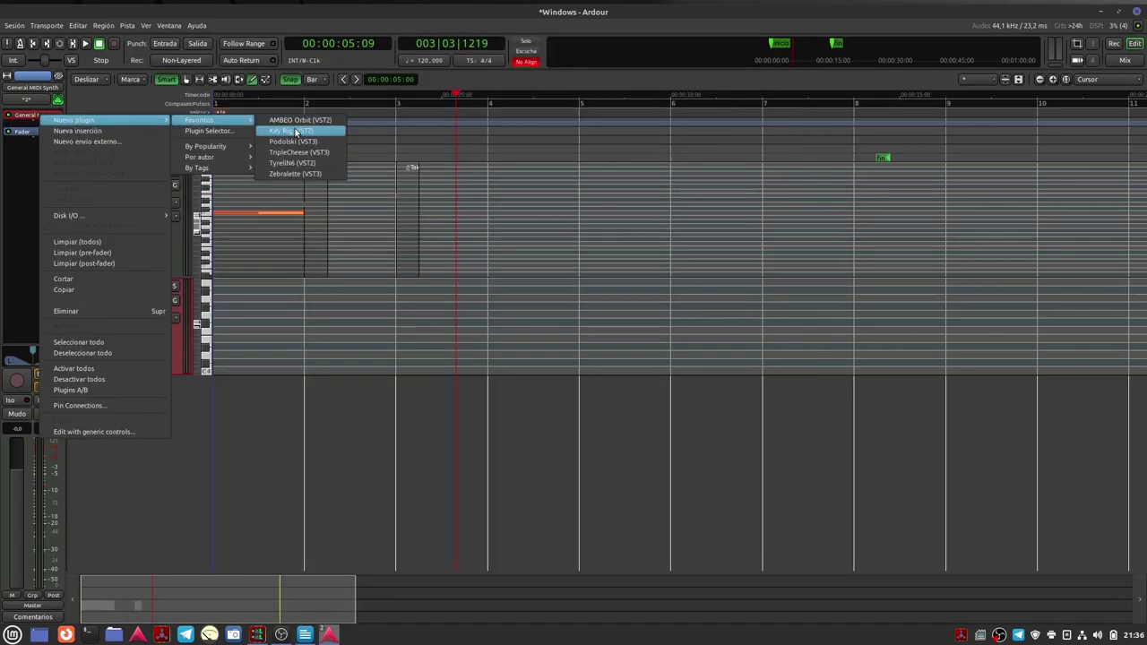
Replace the General MIDI Synth instrument with the favourite Key Rig (VST2), copying the I/O map, and reposition its window.
{"action": "left_click", "coordinate": [295, 132]}
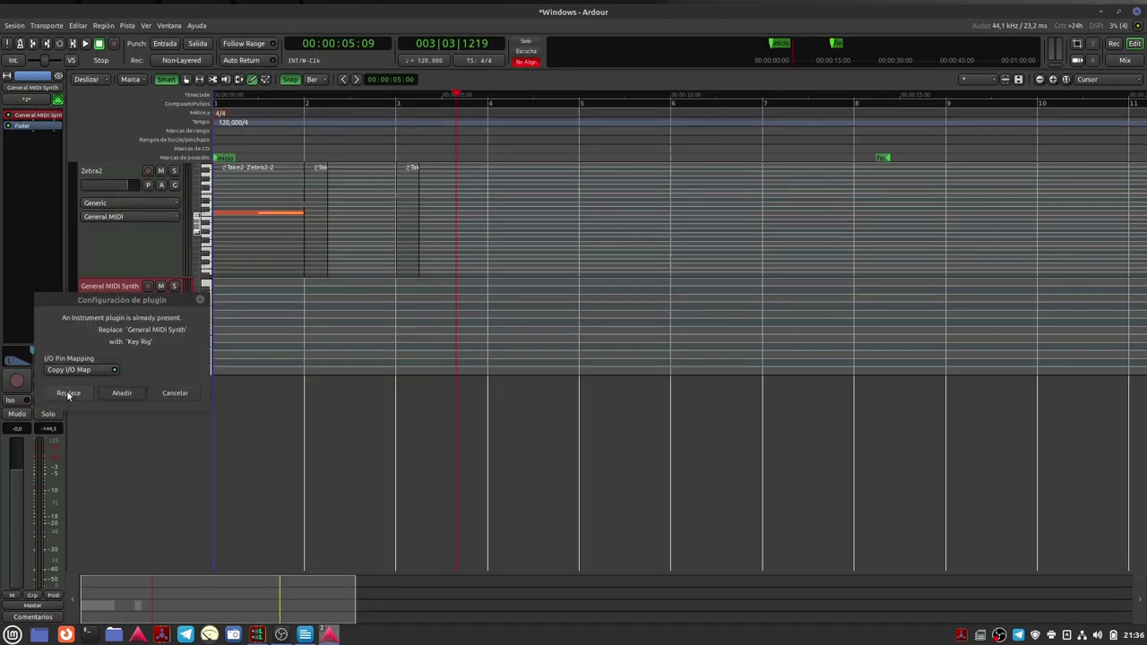
{"action": "left_click", "coordinate": [70, 397]}
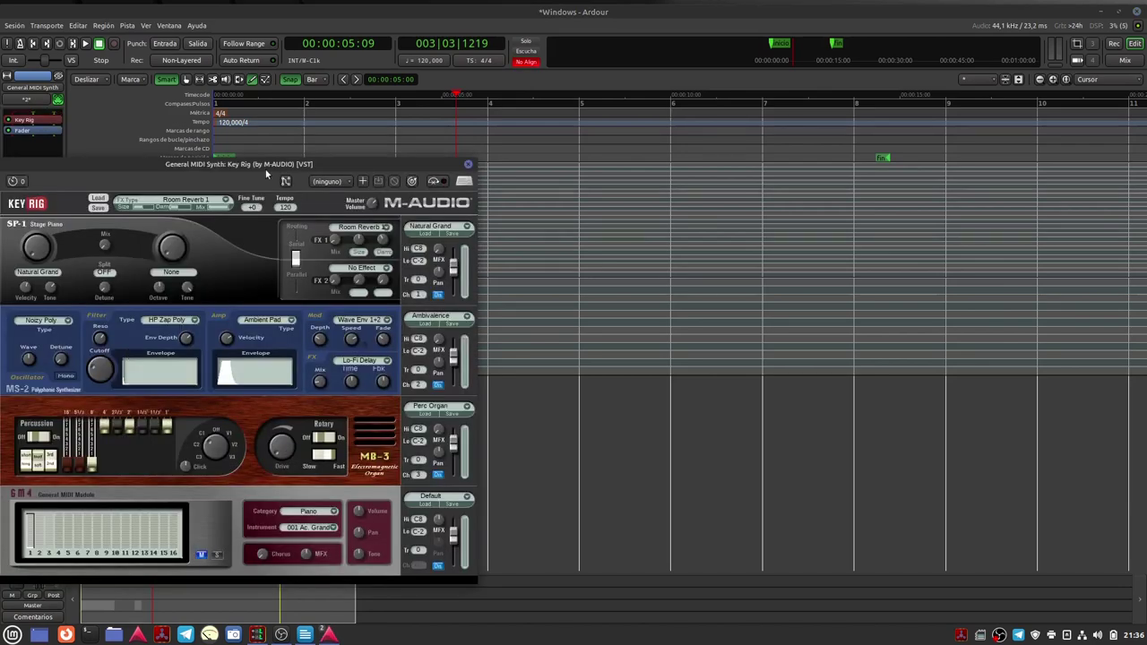
{"action": "left_click_drag", "start_coordinate": [261, 159], "coordinate": [538, 51]}
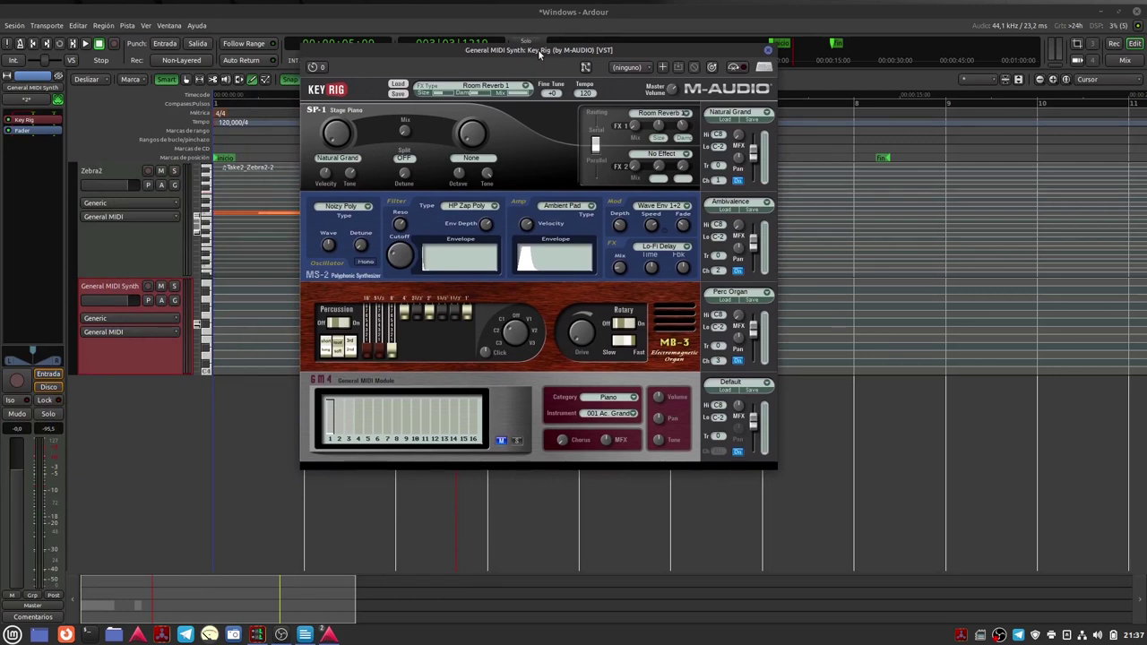
{"action": "left_click_drag", "start_coordinate": [537, 49], "coordinate": [609, 138]}
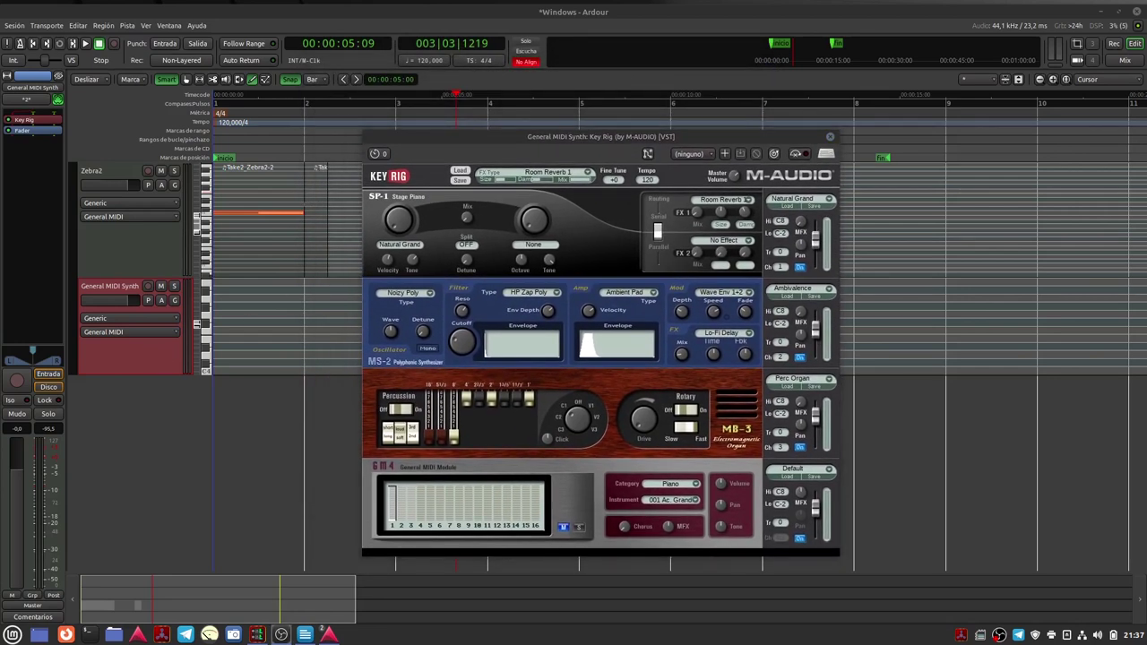
Route the General MIDI Synth track's left and right outputs to front-left and front-right of PulseAudio JACK Source-01.
{"action": "right_click", "coordinate": [131, 356]}
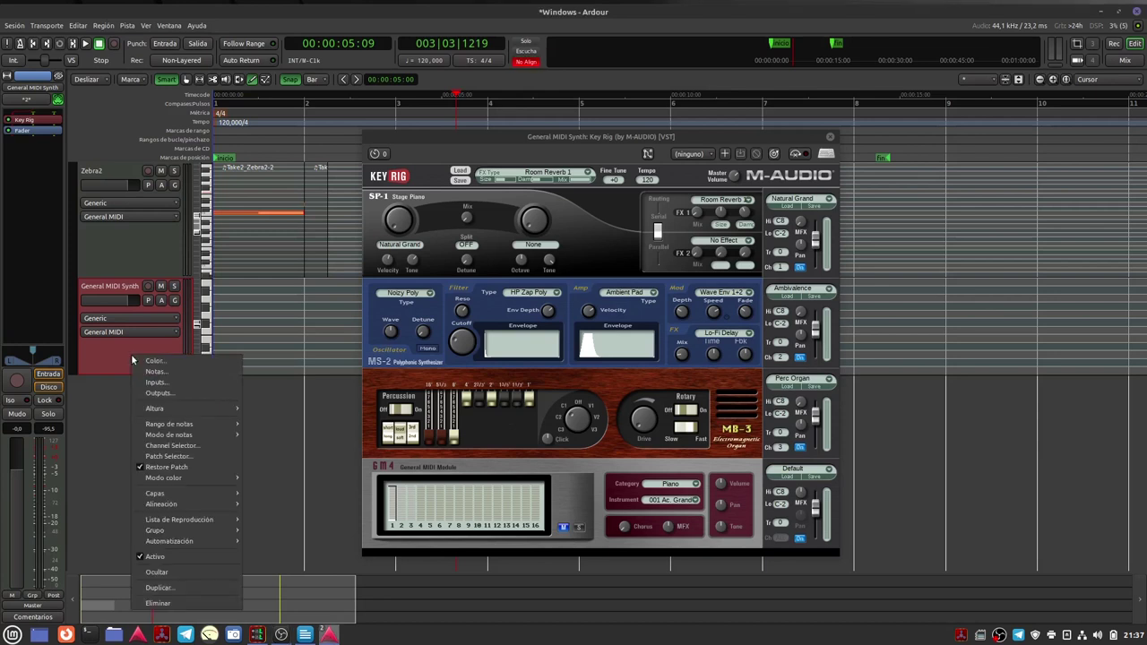
{"action": "left_click", "coordinate": [166, 394]}
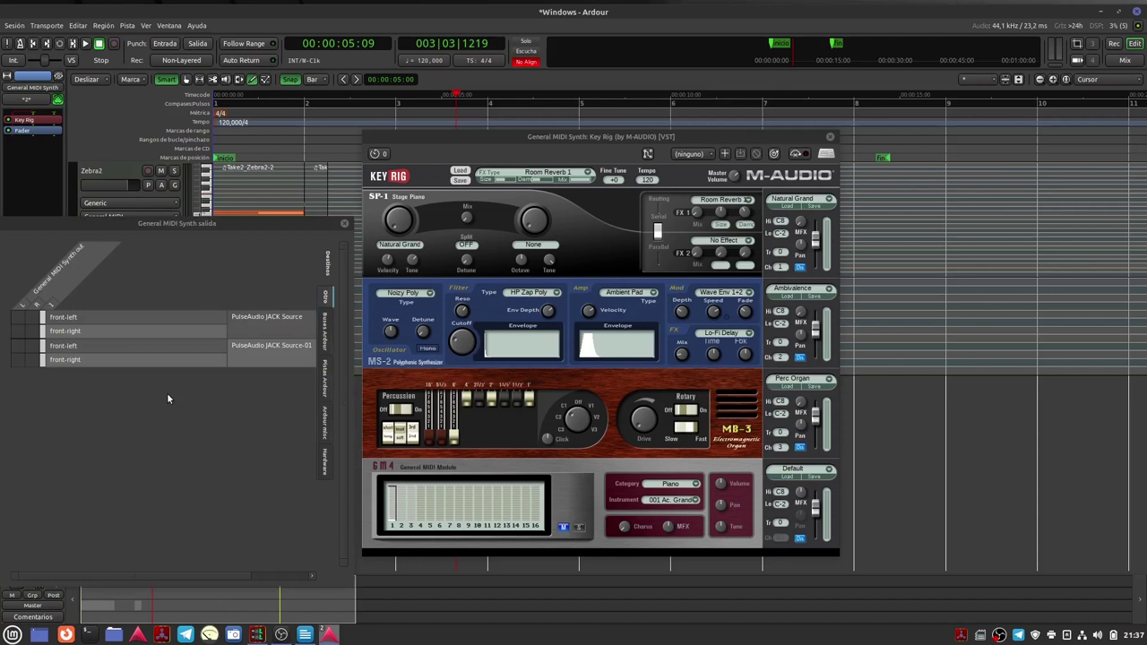
{"action": "left_click", "coordinate": [17, 345]}
{"action": "left_click", "coordinate": [32, 359]}
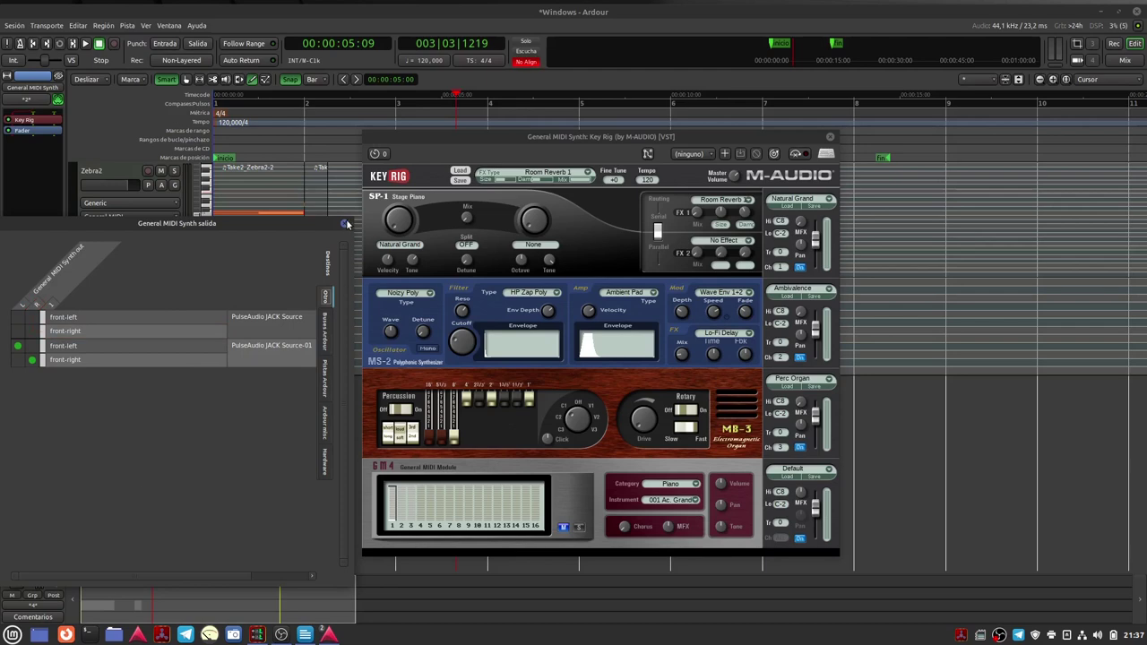
{"action": "left_click", "coordinate": [347, 224]}
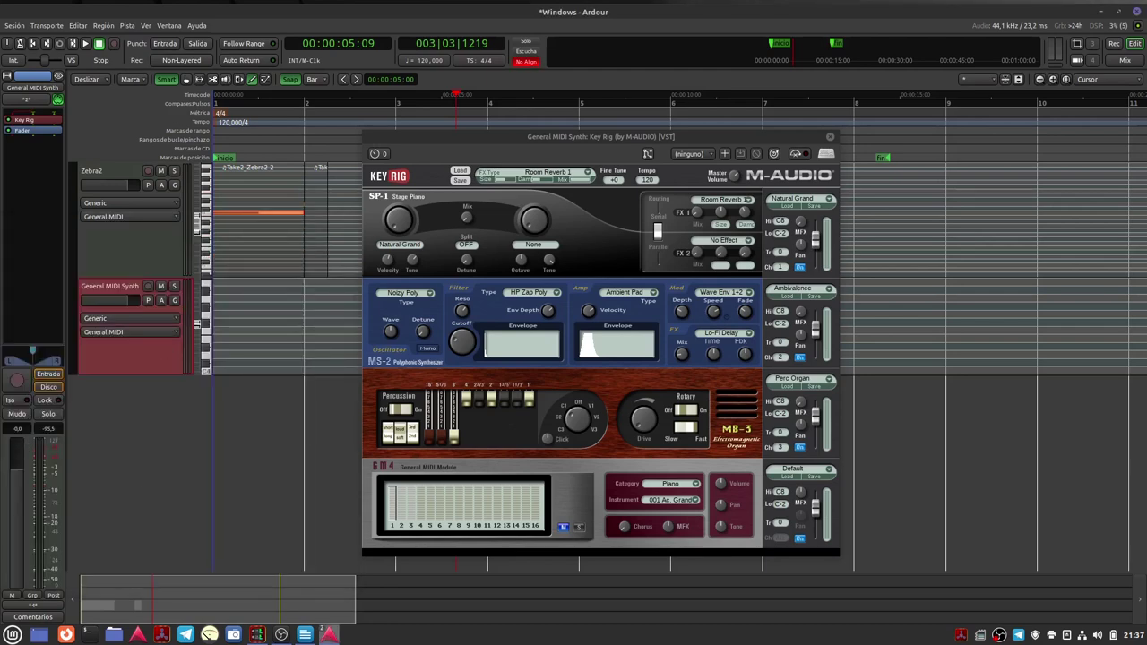
Switch to Carla, spread out the PulseAudio JACK Source, Source-01 and ardour nodes in the patchbay, and return to Ardour.
{"action": "left_click", "coordinate": [329, 634]}
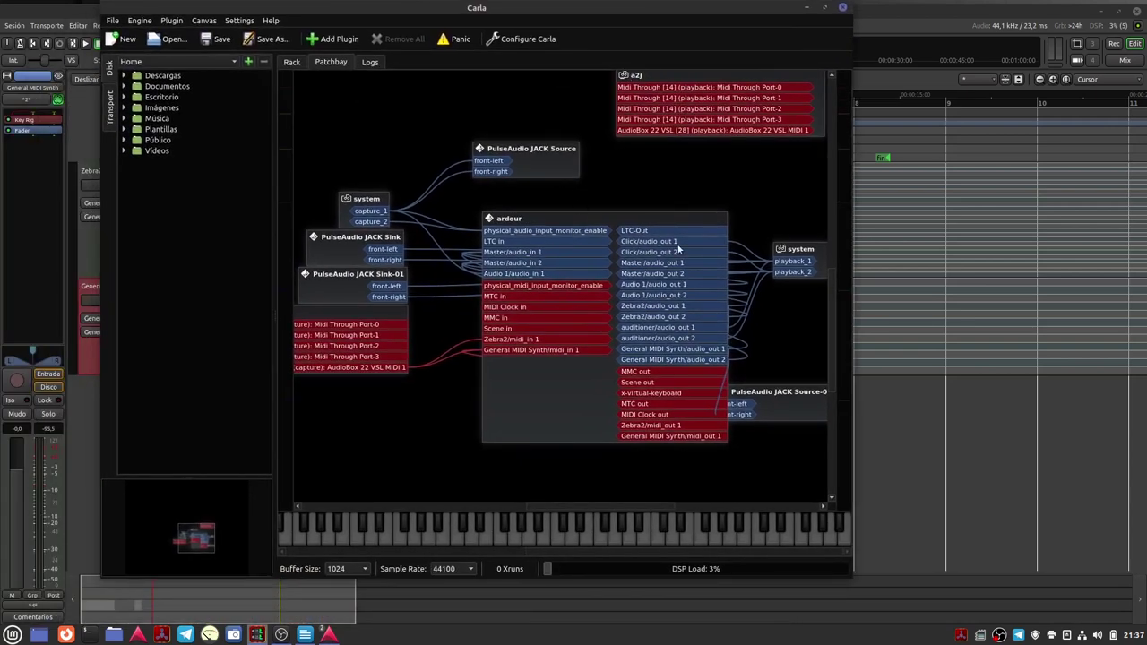
{"action": "left_click", "coordinate": [824, 8]}
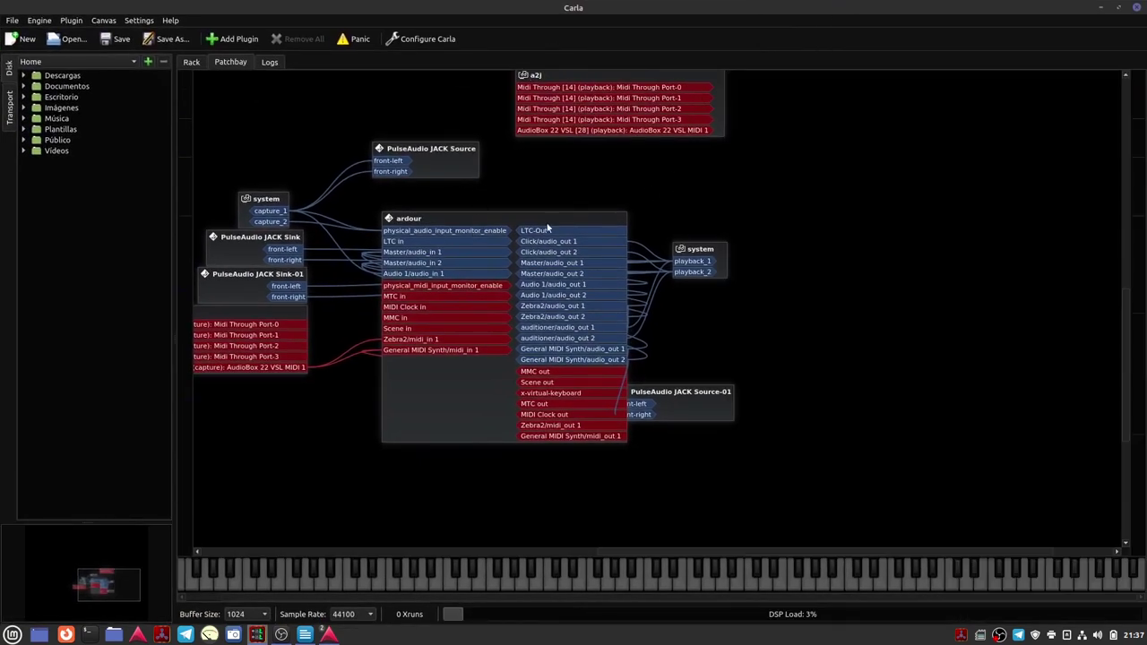
{"action": "left_click_drag", "start_coordinate": [699, 414], "coordinate": [970, 315]}
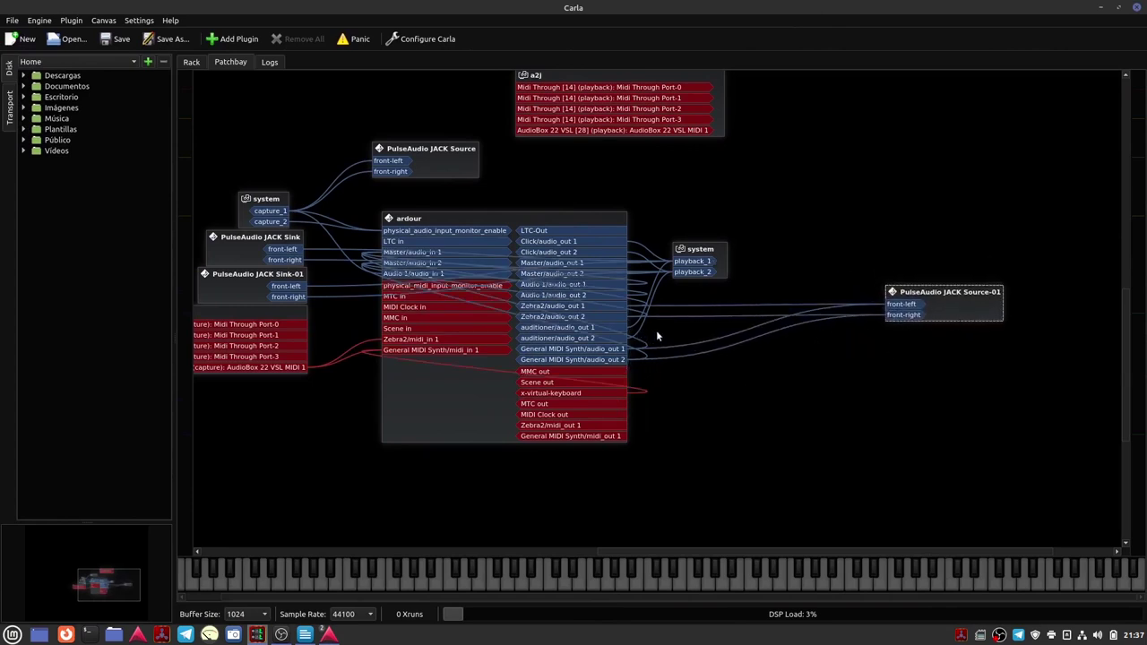
{"action": "left_click_drag", "start_coordinate": [400, 150], "coordinate": [418, 91]}
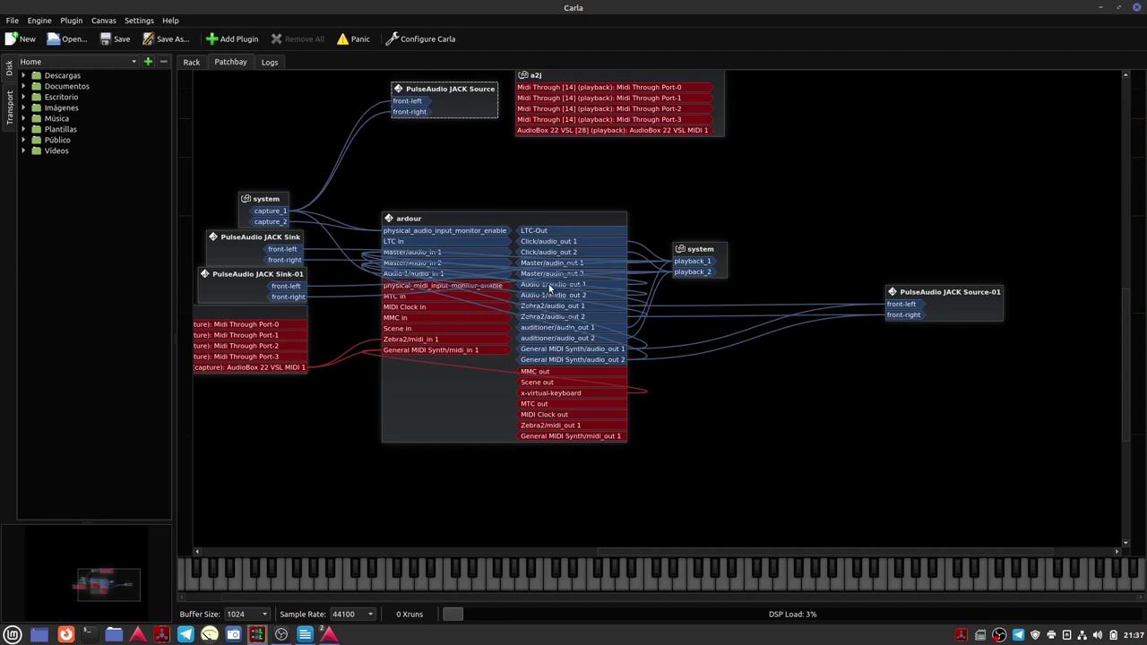
{"action": "left_click_drag", "start_coordinate": [511, 221], "coordinate": [522, 313]}
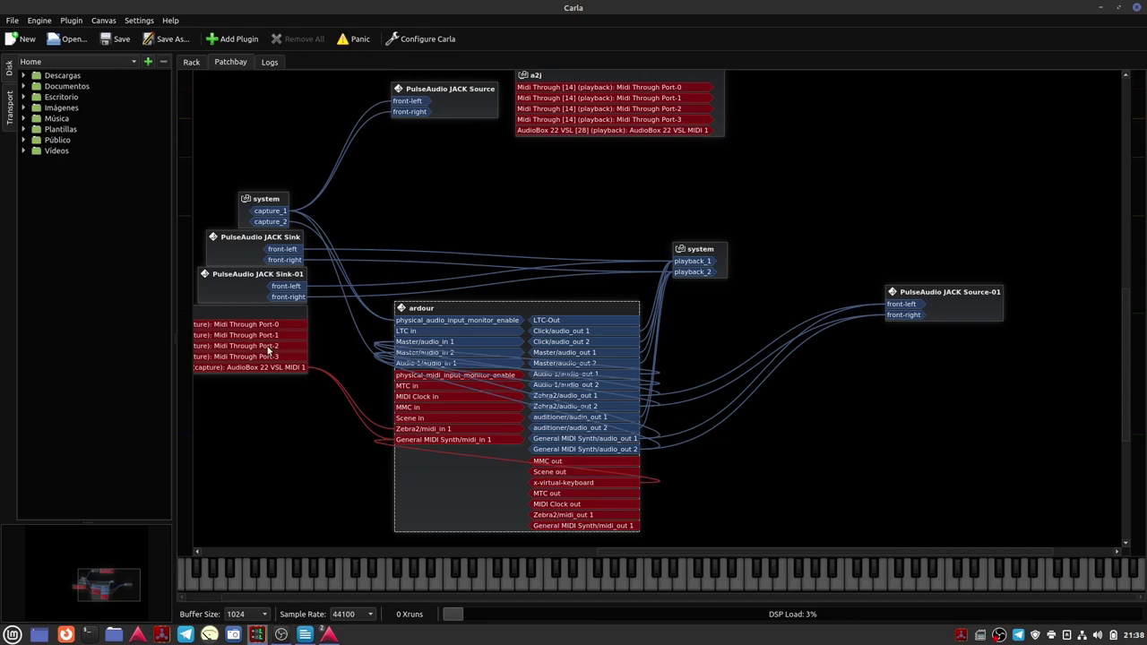
{"action": "left_click", "coordinate": [1101, 8]}
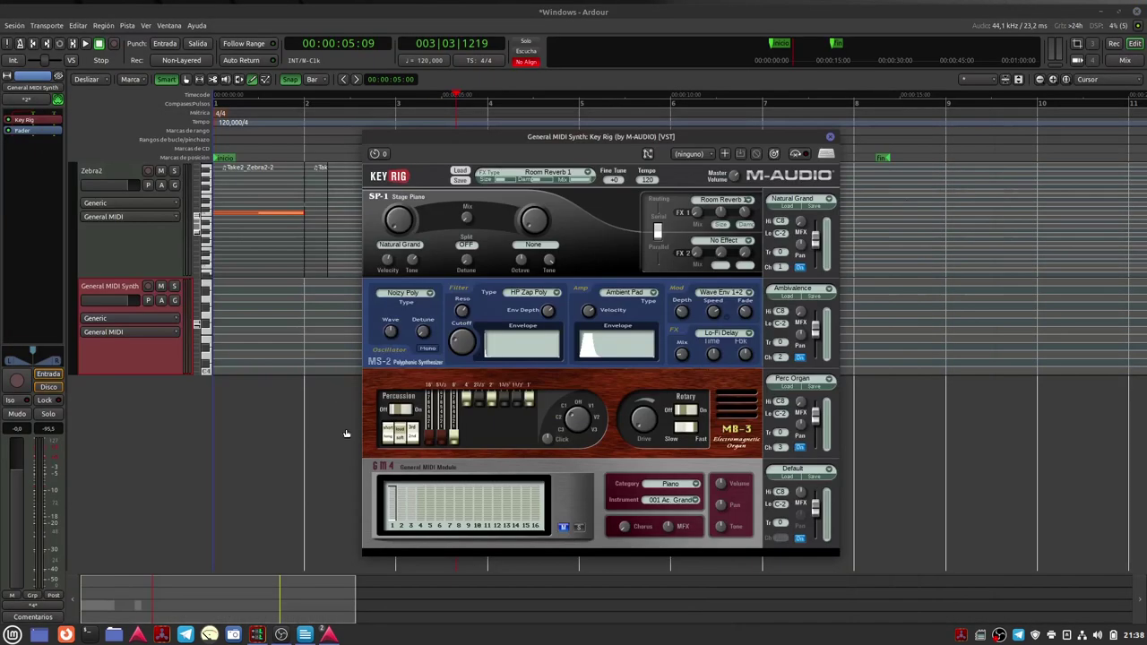
Show the virtual MIDI keyboard, play a few notes, and arrange the keyboard and Key Rig windows so neither overlaps the other.
{"action": "left_click", "coordinate": [167, 26]}
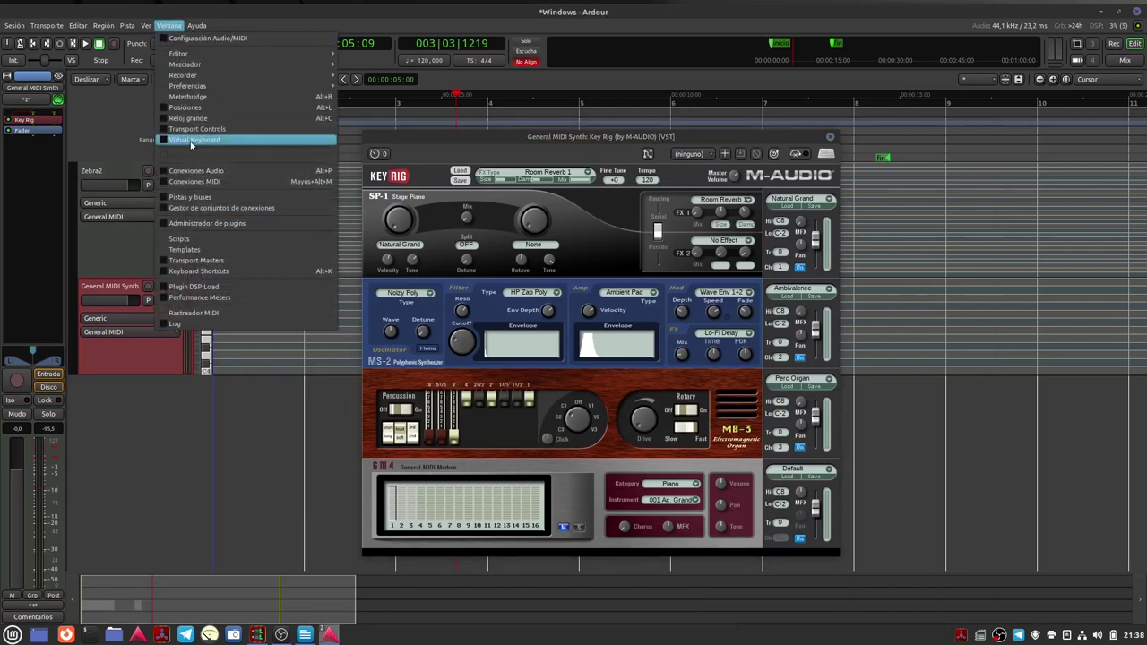
{"action": "left_click", "coordinate": [190, 142]}
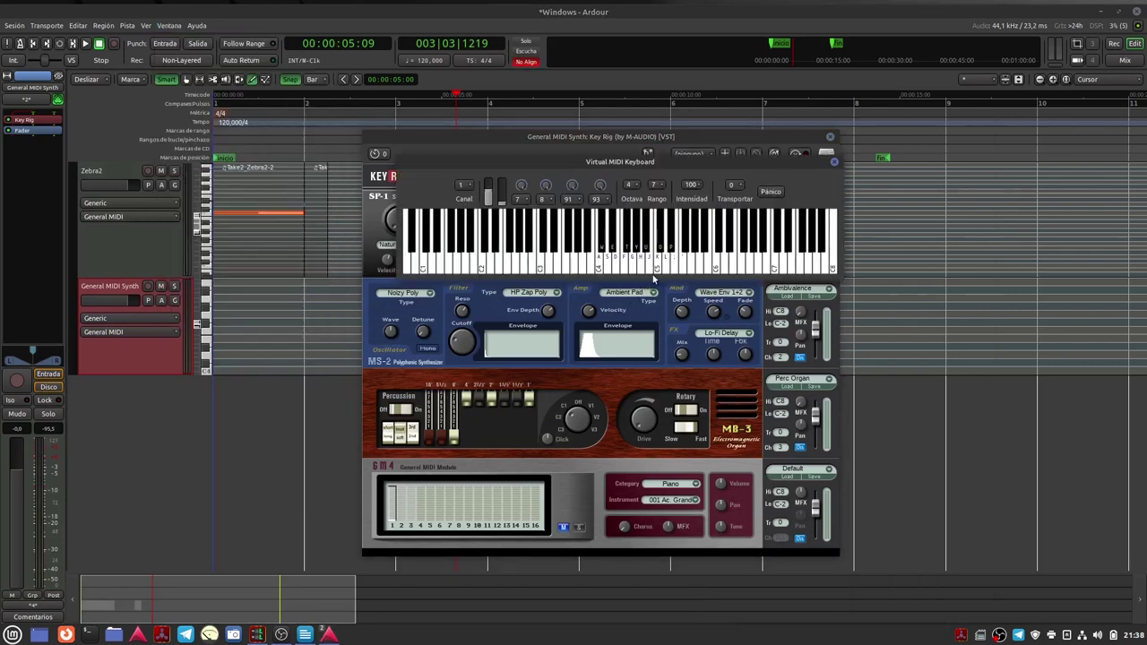
{"action": "mouse_move", "coordinate": [657, 274]}
{"action": "left_mouse_down"}
{"action": "mouse_move", "coordinate": [610, 281]}
{"action": "mouse_move", "coordinate": [630, 272]}
{"action": "left_mouse_up"}
{"action": "left_click_drag", "start_coordinate": [580, 158], "coordinate": [338, 41]}
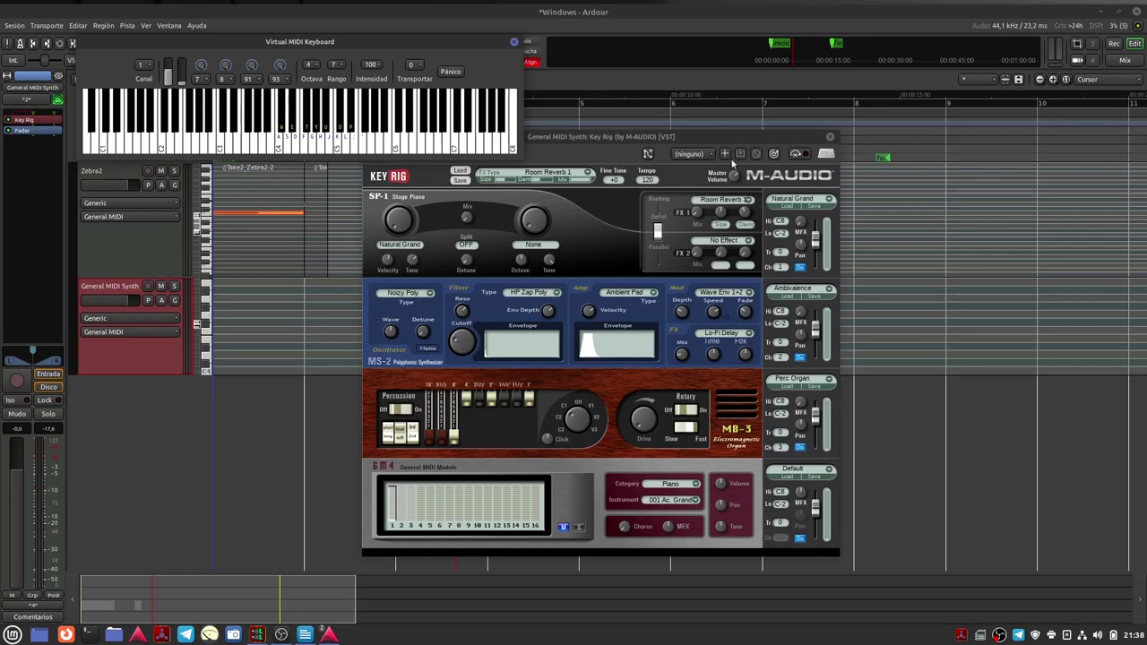
{"action": "left_click_drag", "start_coordinate": [671, 140], "coordinate": [714, 177]}
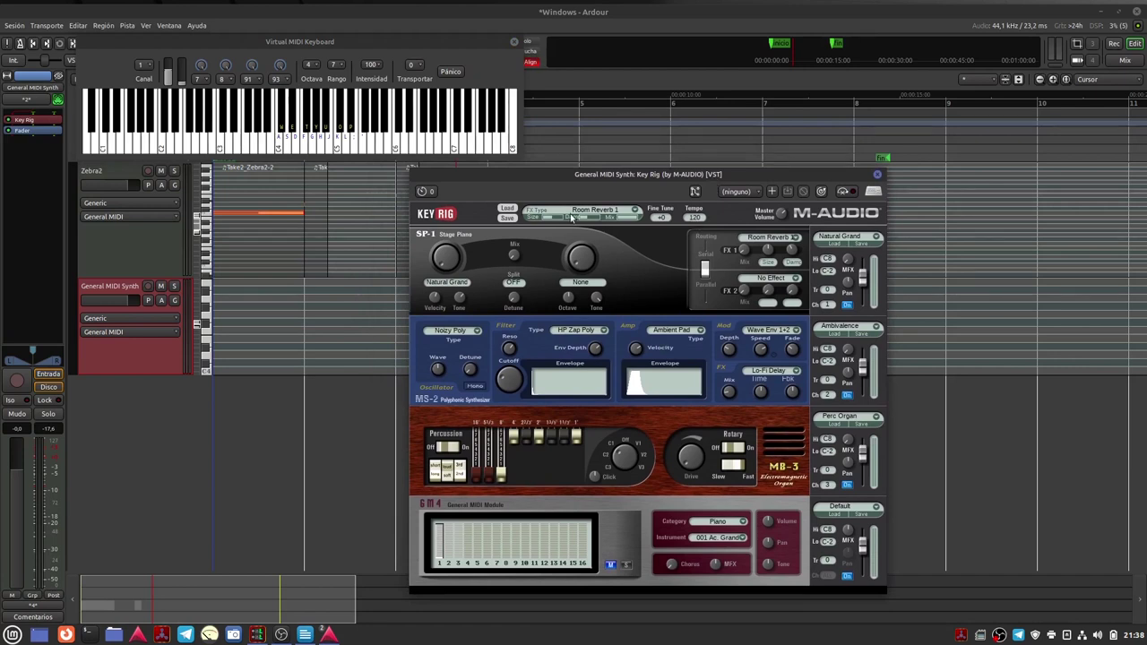
Load the bank 04 Belly Stack.fxb into Key Rig.
{"action": "left_click", "coordinate": [505, 210]}
{"action": "left_click_drag", "start_coordinate": [550, 279], "coordinate": [607, 220]}
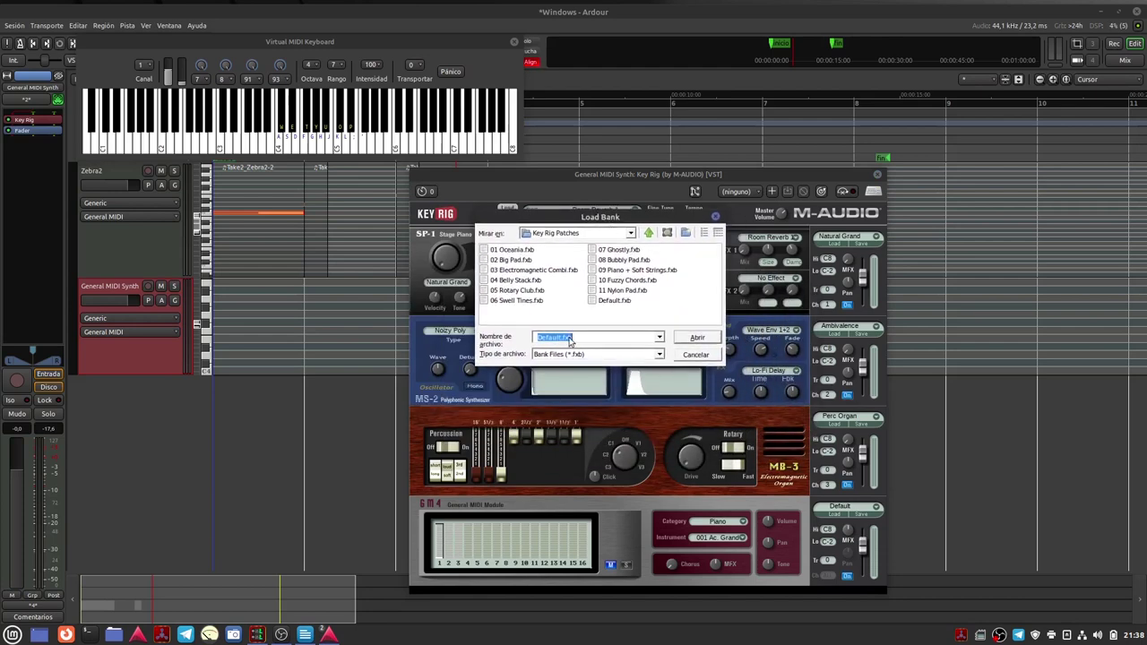
{"action": "double_click", "coordinate": [517, 280]}
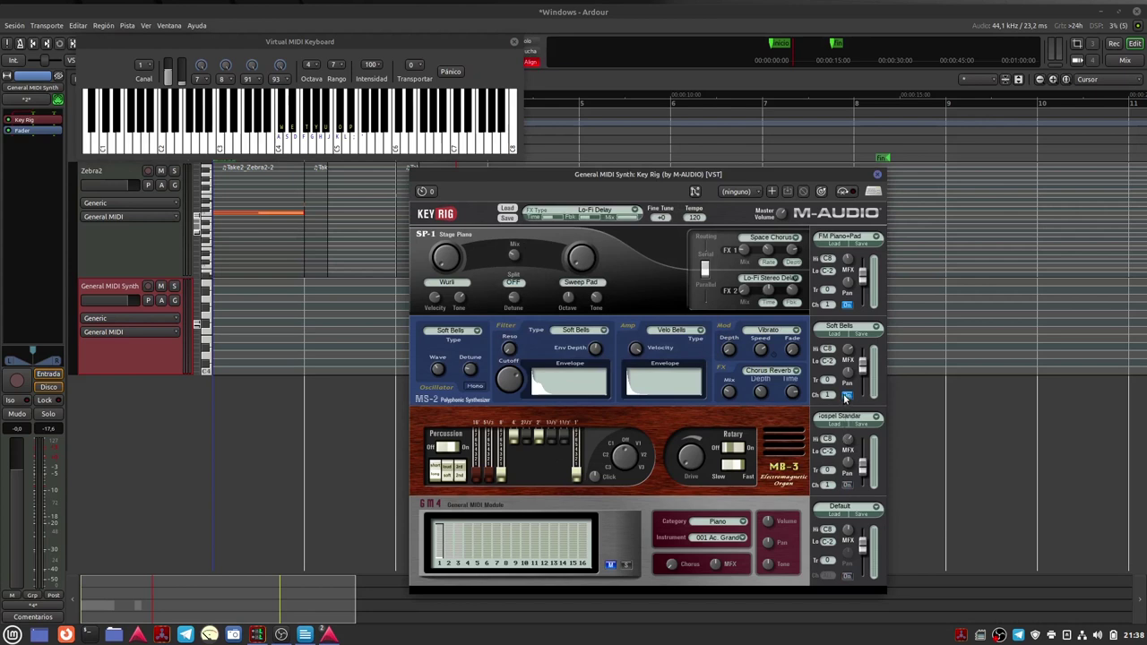
Set the SP-1 Stage Piano sound to Concert Grand and play a test note with only that module enabled.
{"action": "scroll", "coordinate": [445, 260], "scroll_direction": "down", "scroll_amount": 3}
{"action": "left_click_drag", "start_coordinate": [439, 261], "coordinate": [437, 243]}
{"action": "left_click", "coordinate": [338, 151]}
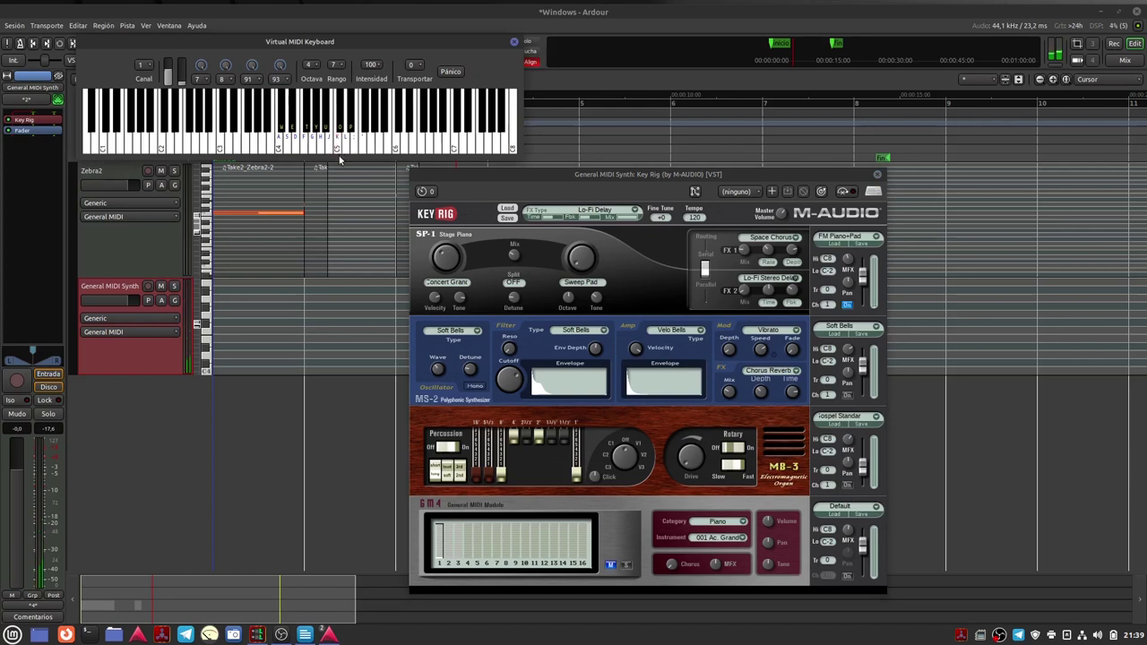
Raise the SP-1 volume to +12.0 dB and play several test notes on the virtual keyboard.
{"action": "left_click_drag", "start_coordinate": [865, 287], "coordinate": [864, 279]}
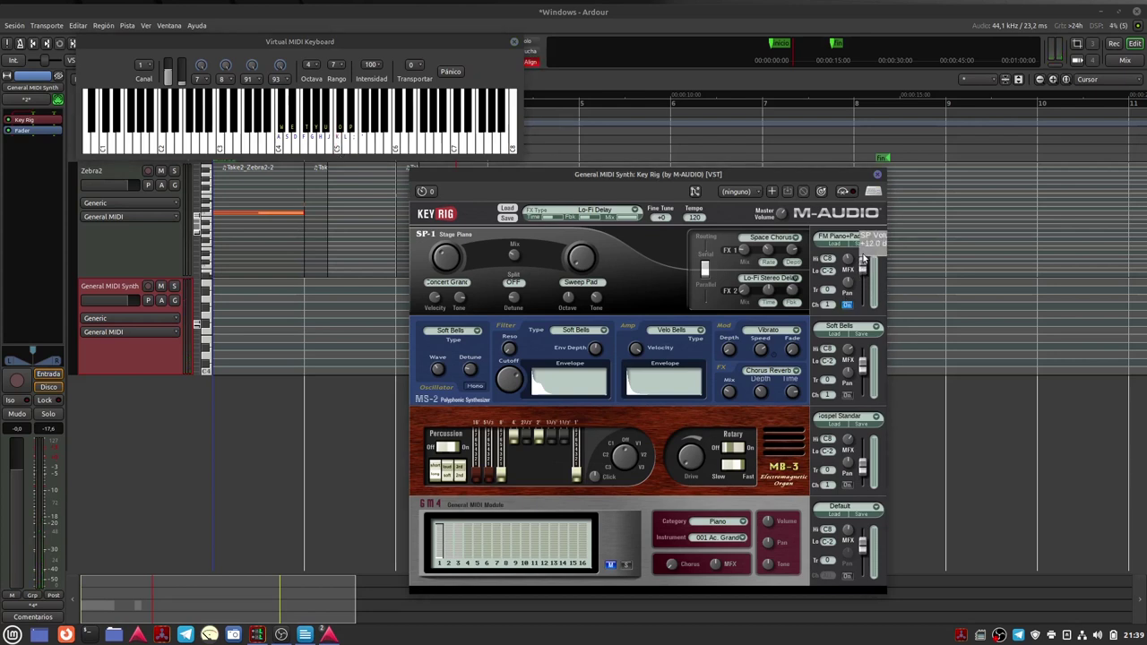
{"action": "left_click", "coordinate": [280, 151]}
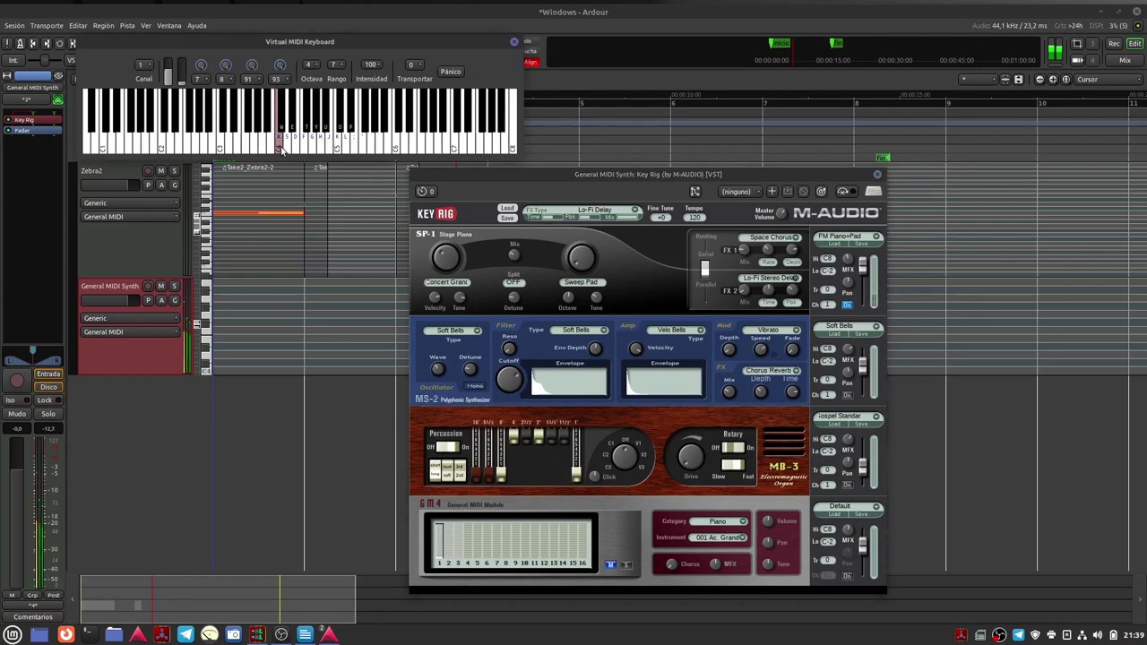
{"action": "left_click", "coordinate": [306, 147]}
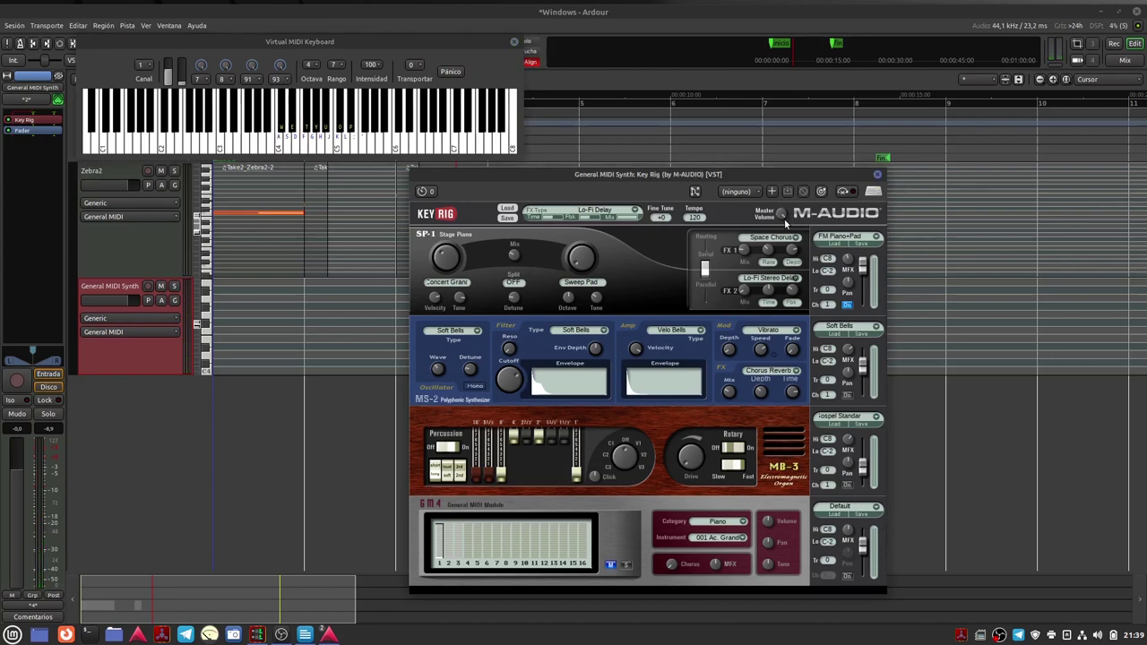
{"action": "left_click", "coordinate": [338, 148]}
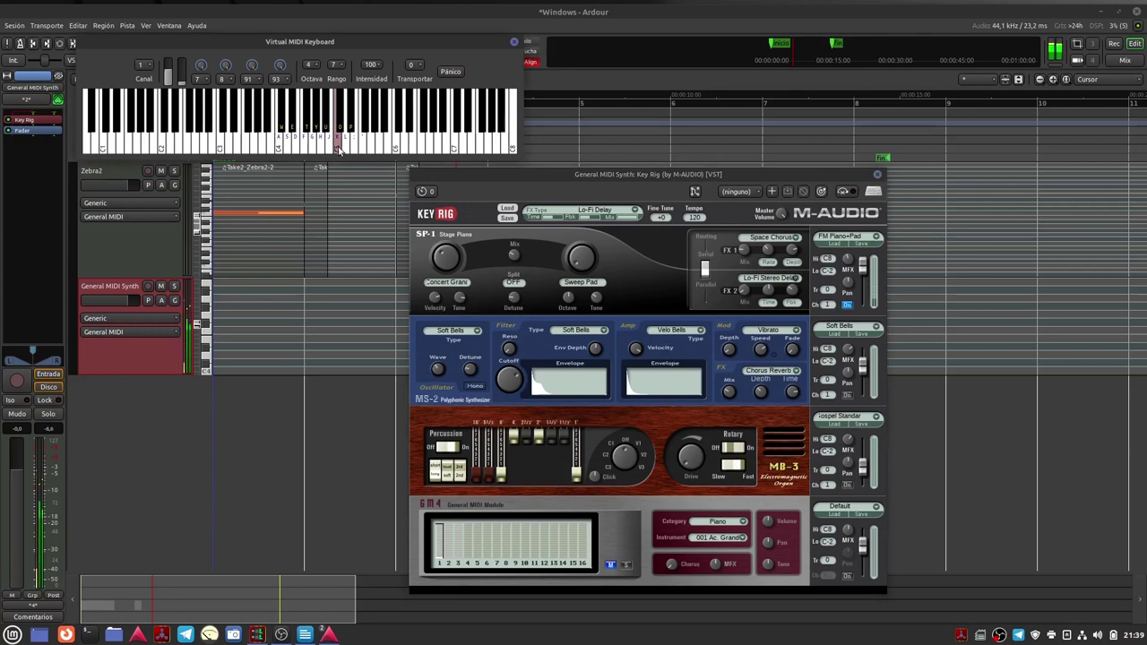
{"action": "left_click", "coordinate": [313, 147]}
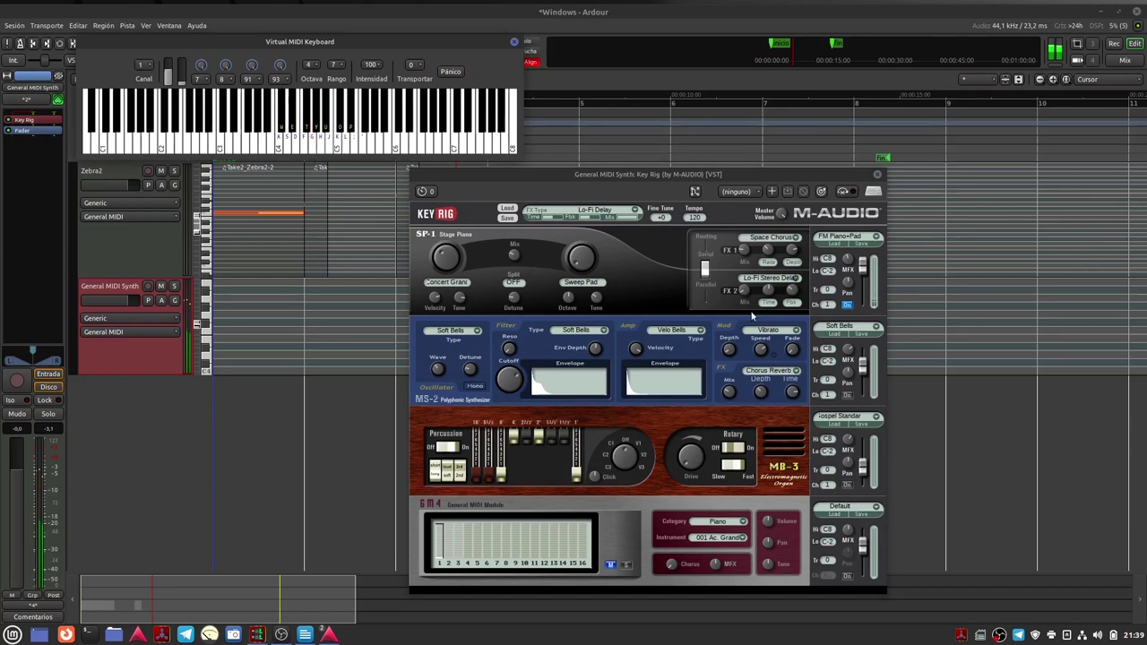
Enable Key Rig's MS-2 synthesizer in place of the SP-1 piano and load its Syncopated preset.
{"action": "left_click", "coordinate": [848, 395]}
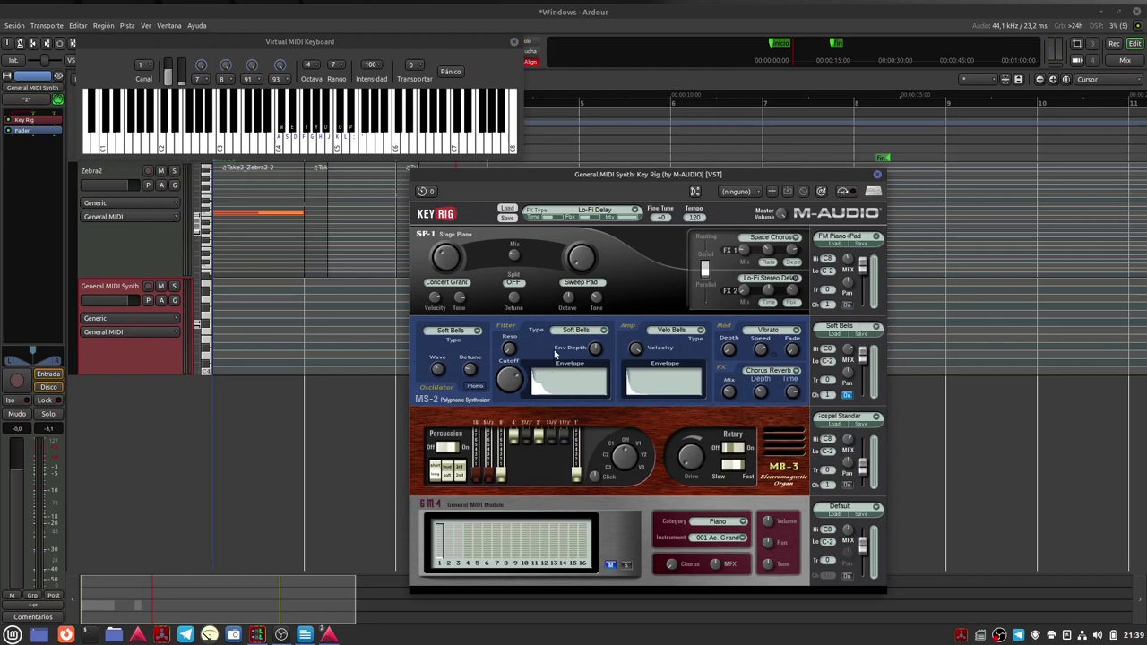
{"action": "left_click", "coordinate": [831, 330]}
{"action": "left_click", "coordinate": [832, 329]}
{"action": "left_click", "coordinate": [831, 330]}
{"action": "left_click", "coordinate": [832, 330]}
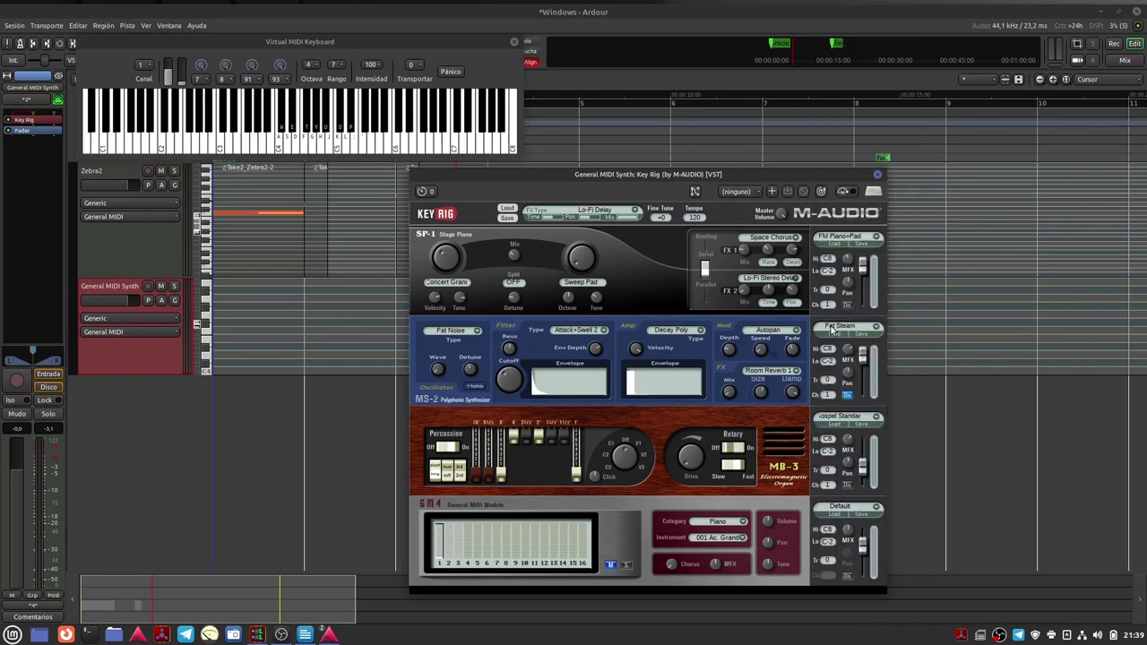
{"action": "left_click", "coordinate": [831, 330]}
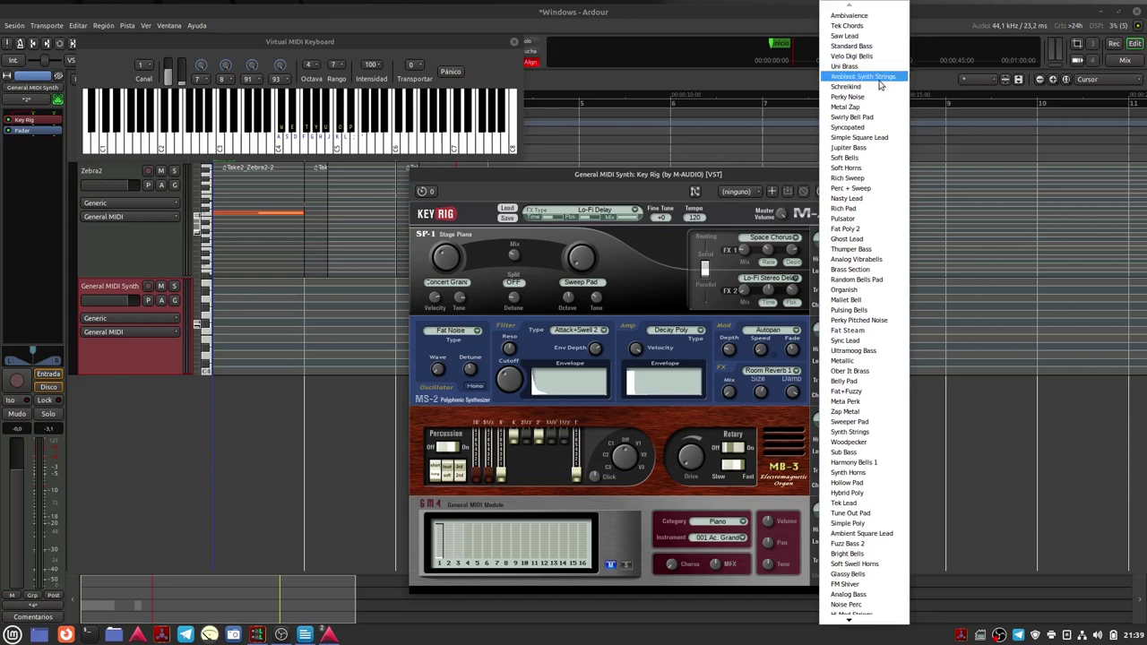
{"action": "left_click", "coordinate": [852, 131]}
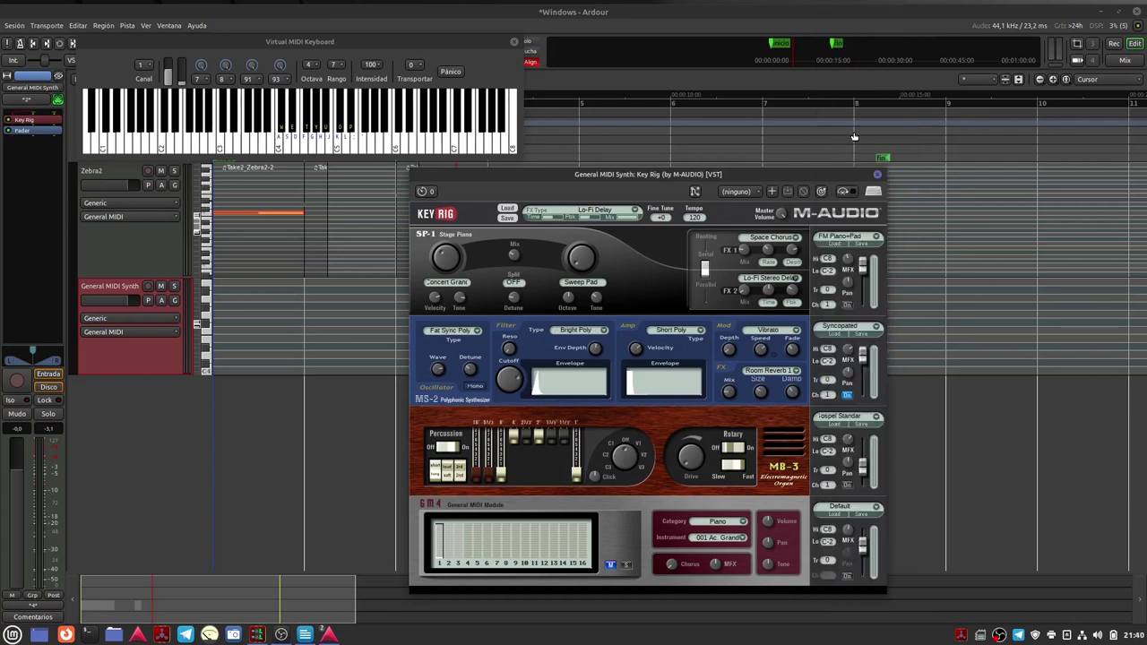
Set the MS-2 oscillator type to Trance Lead and play a test note before closing the Key Rig window.
{"action": "left_click", "coordinate": [448, 330]}
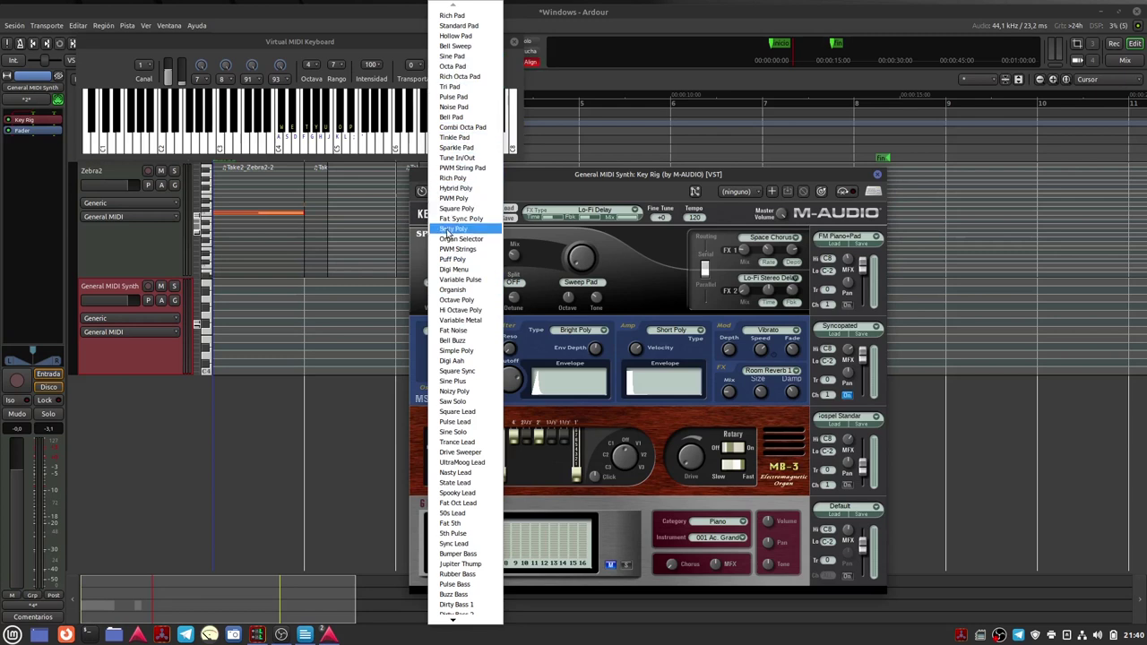
{"action": "left_click", "coordinate": [459, 442]}
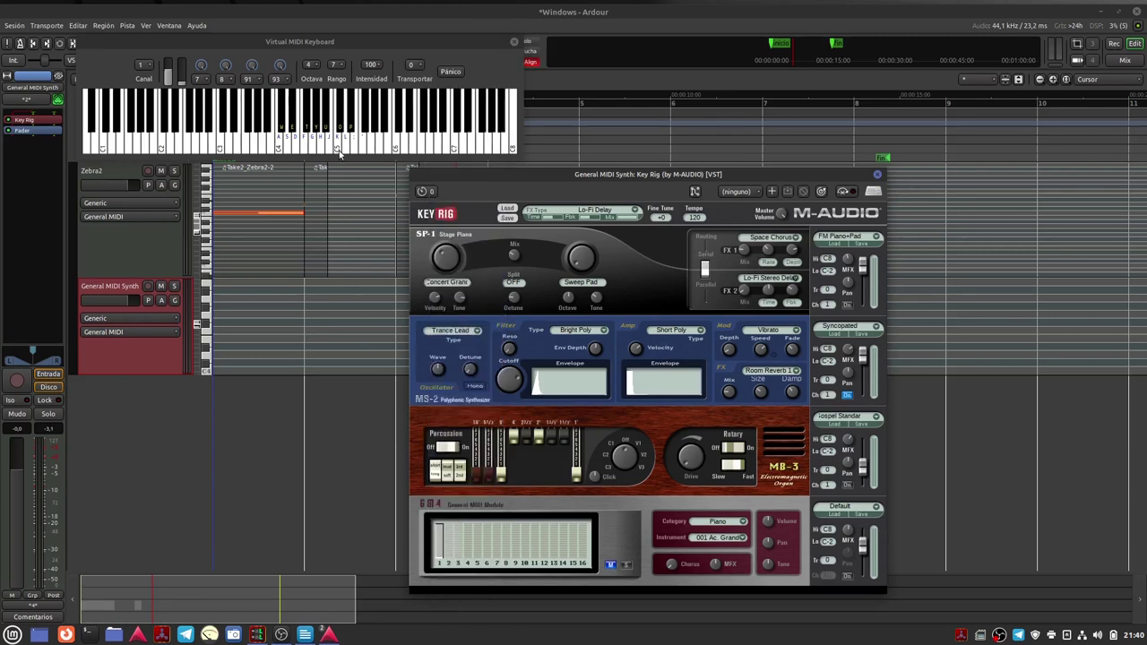
{"action": "mouse_move", "coordinate": [338, 152]}
{"action": "left_mouse_down"}
{"action": "mouse_move", "coordinate": [400, 155]}
{"action": "mouse_move", "coordinate": [344, 153]}
{"action": "left_mouse_up"}
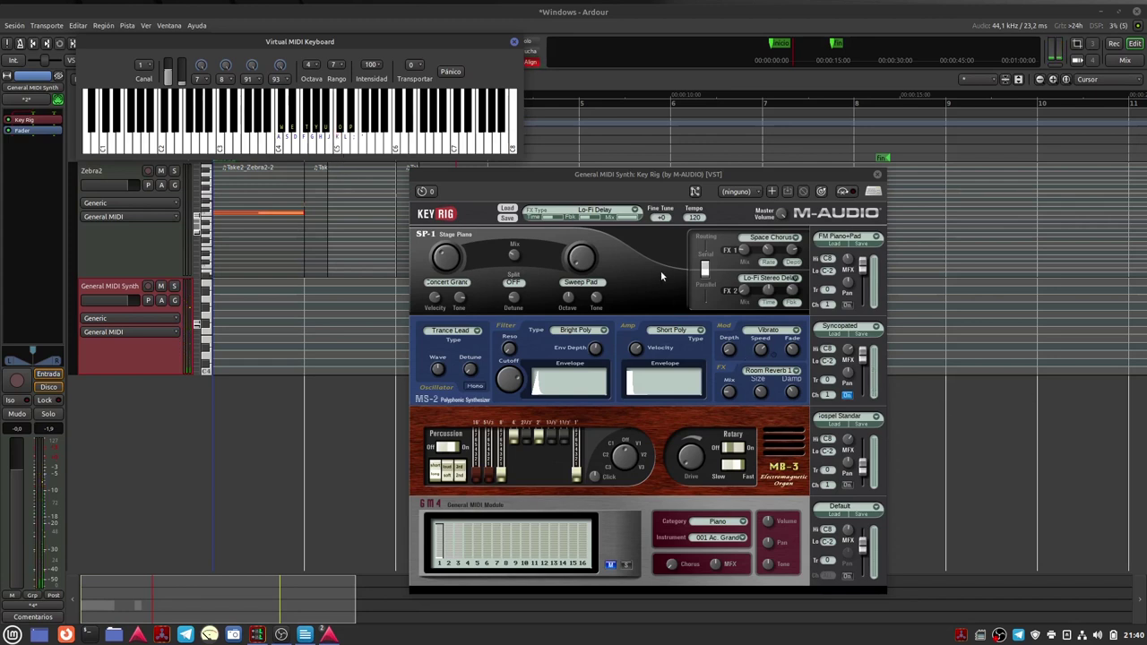
{"action": "left_click_drag", "start_coordinate": [755, 170], "coordinate": [773, 111]}
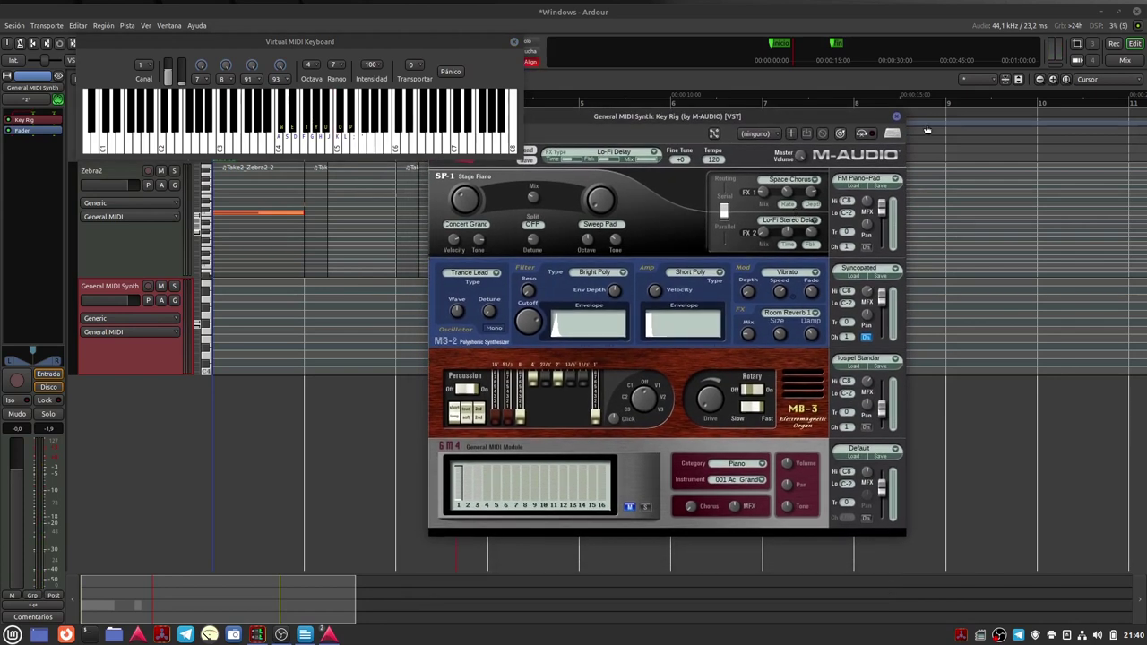
{"action": "left_click", "coordinate": [895, 118]}
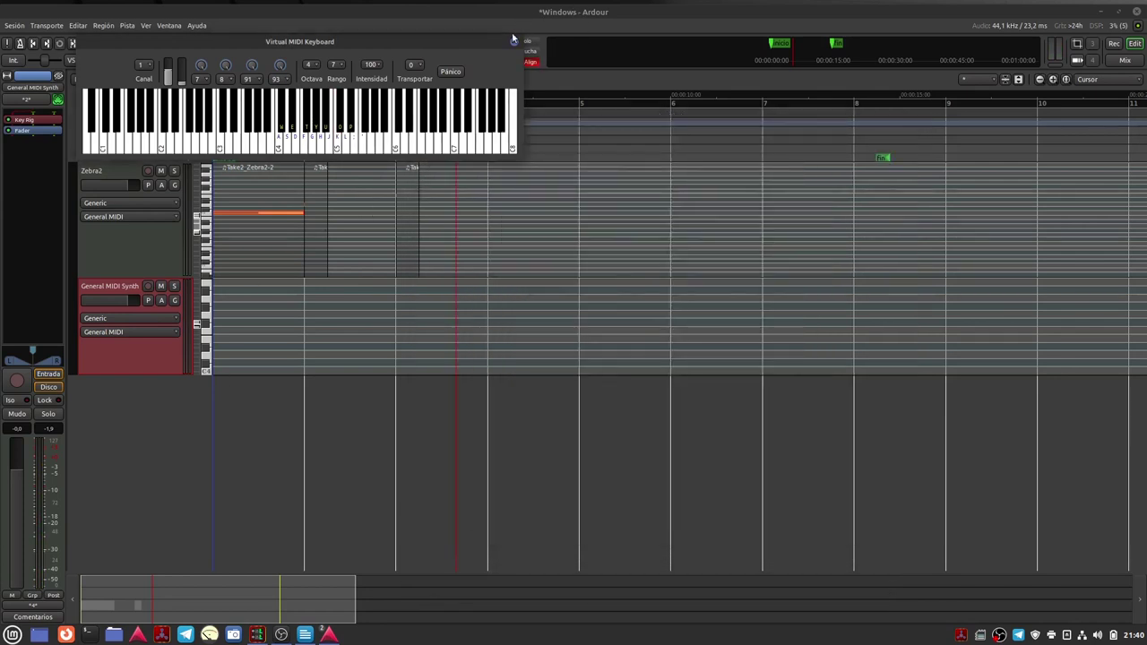
Add one MIDI track with the Crystal instrument and enlarge its height to show the note lanes.
{"action": "double_click", "coordinate": [127, 431]}
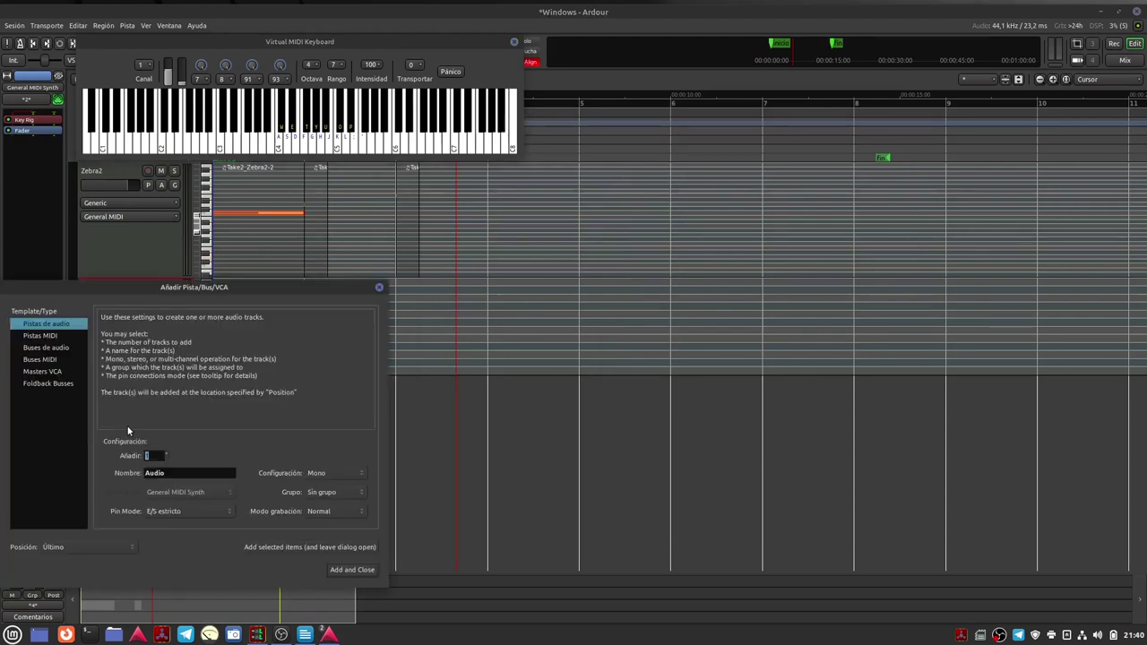
{"action": "left_click", "coordinate": [42, 337]}
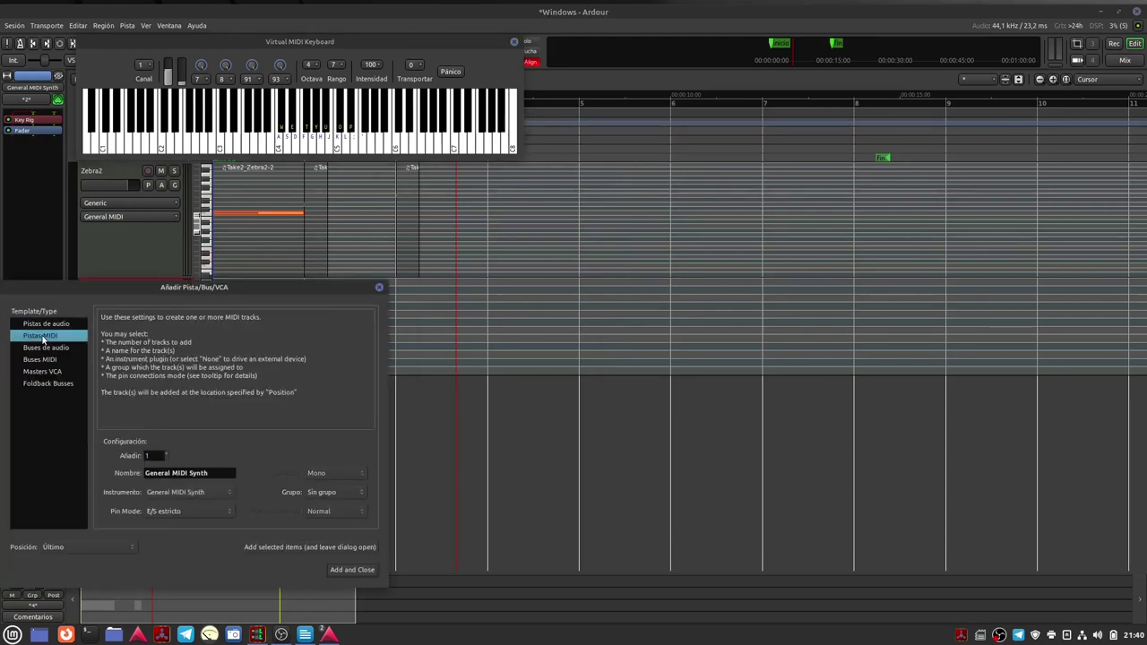
{"action": "left_click", "coordinate": [192, 492]}
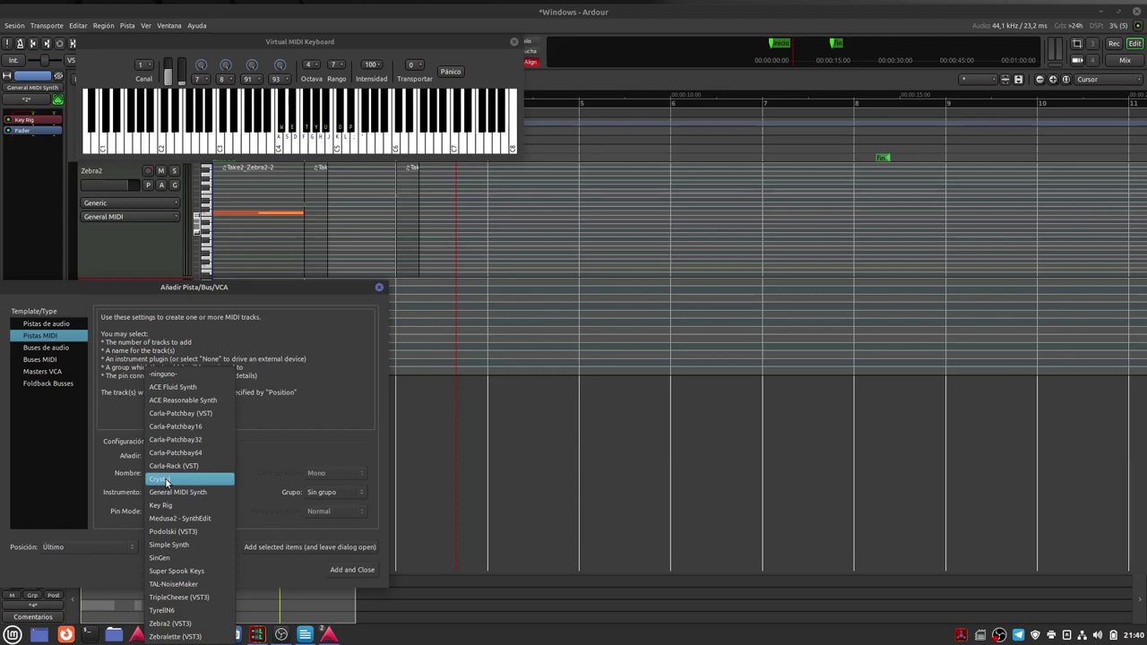
{"action": "left_click", "coordinate": [166, 482]}
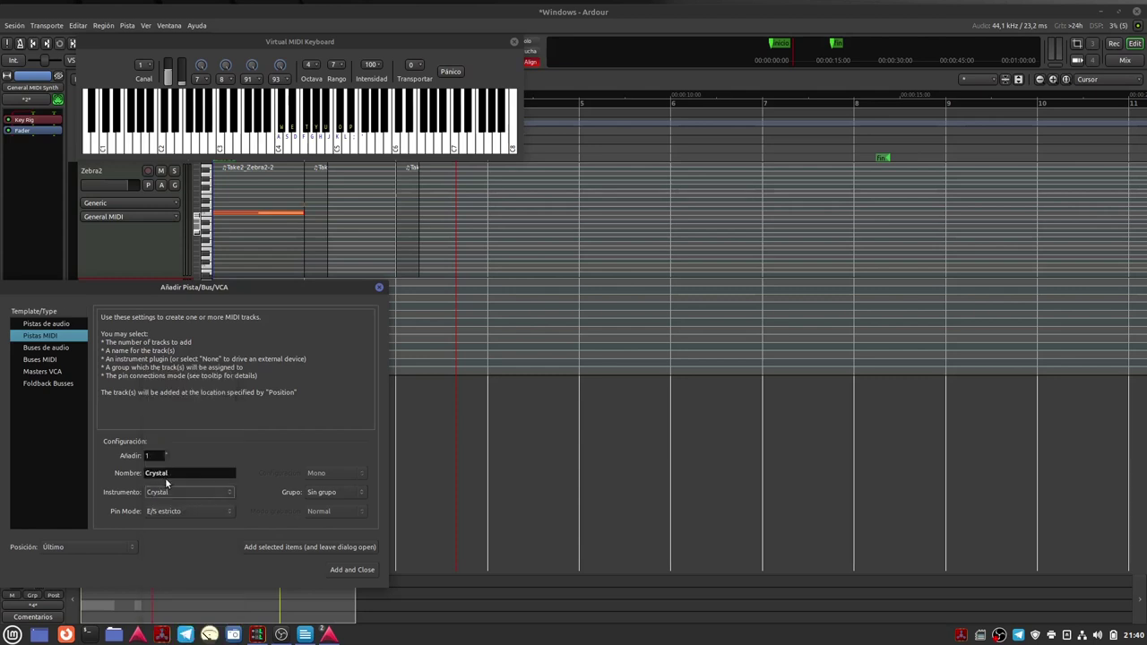
{"action": "left_click", "coordinate": [343, 569]}
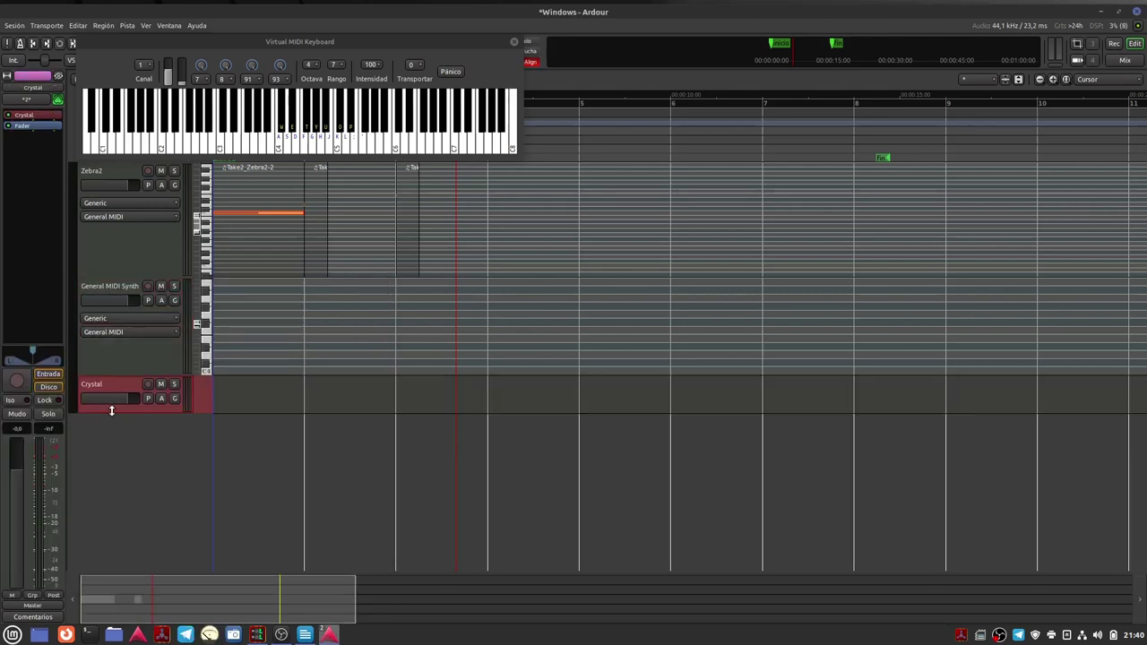
{"action": "left_click_drag", "start_coordinate": [109, 414], "coordinate": [109, 486]}
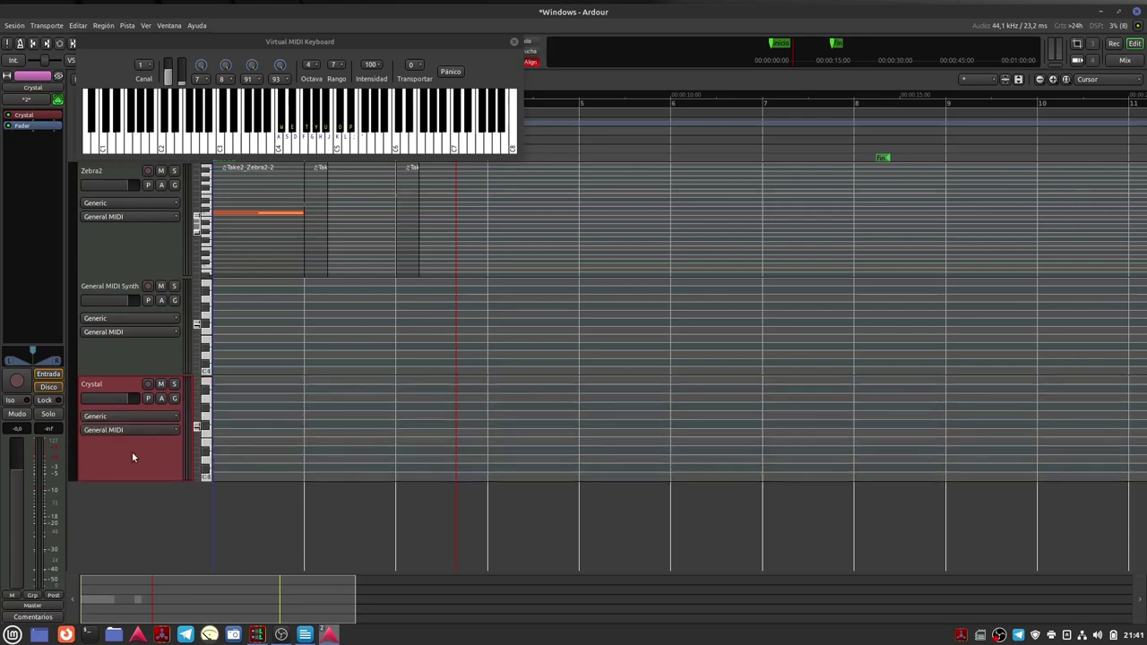
Connect the Crystal track's left and right outputs to front-left and front-right of PulseAudio JACK Source-01.
{"action": "right_click", "coordinate": [132, 457]}
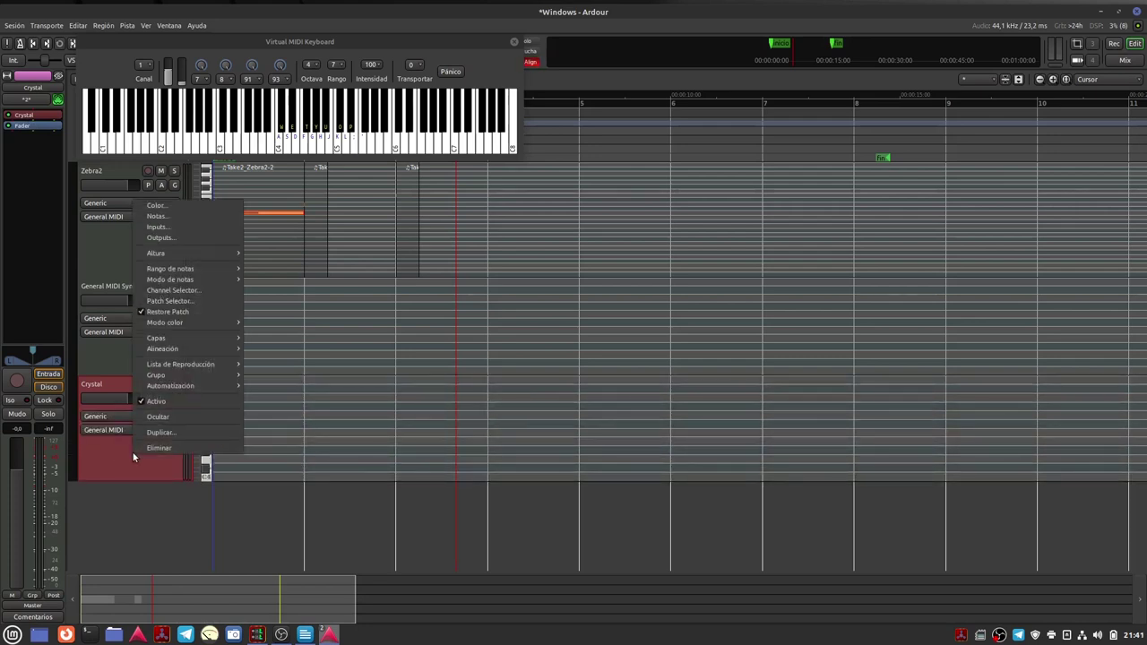
{"action": "left_click", "coordinate": [161, 238]}
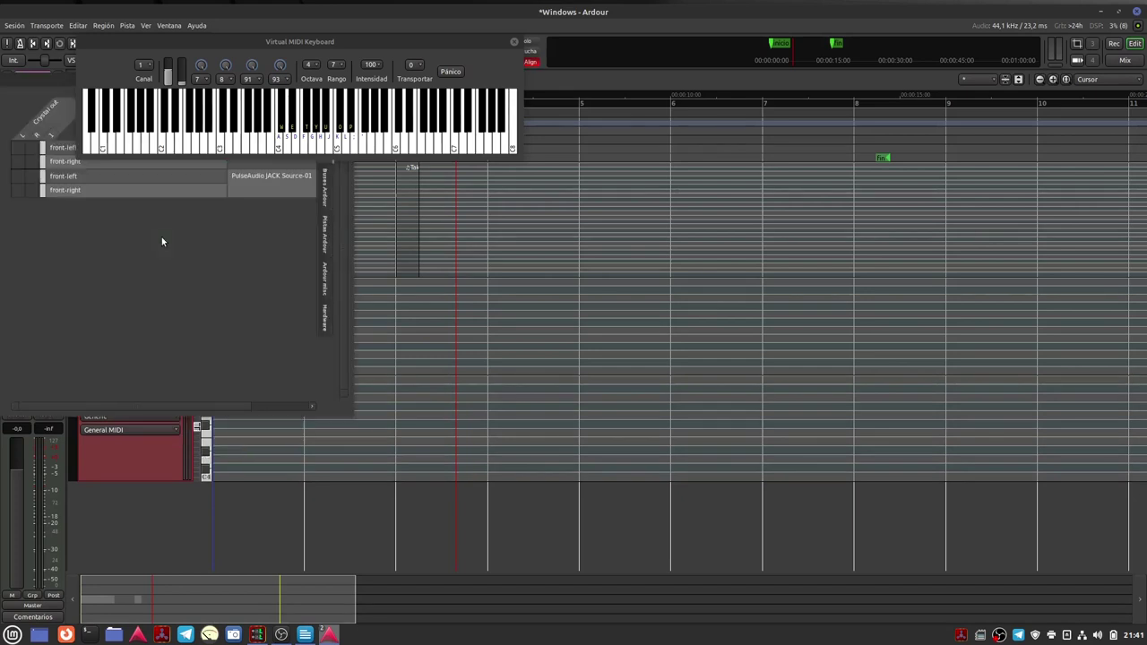
{"action": "left_click", "coordinate": [18, 177]}
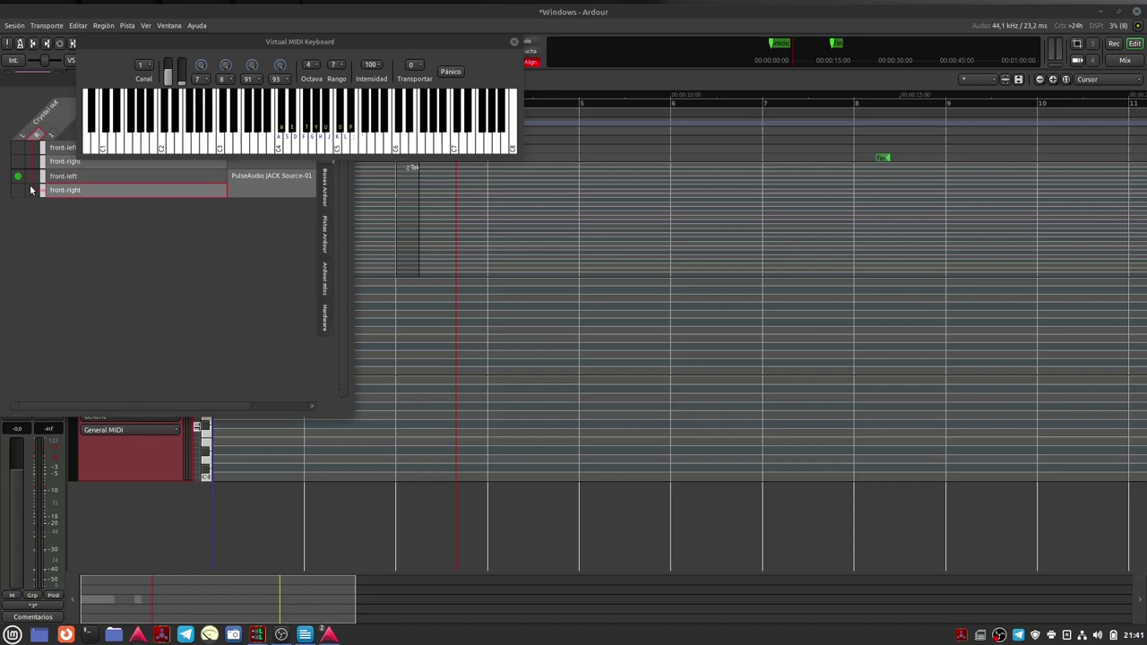
{"action": "left_click", "coordinate": [31, 190]}
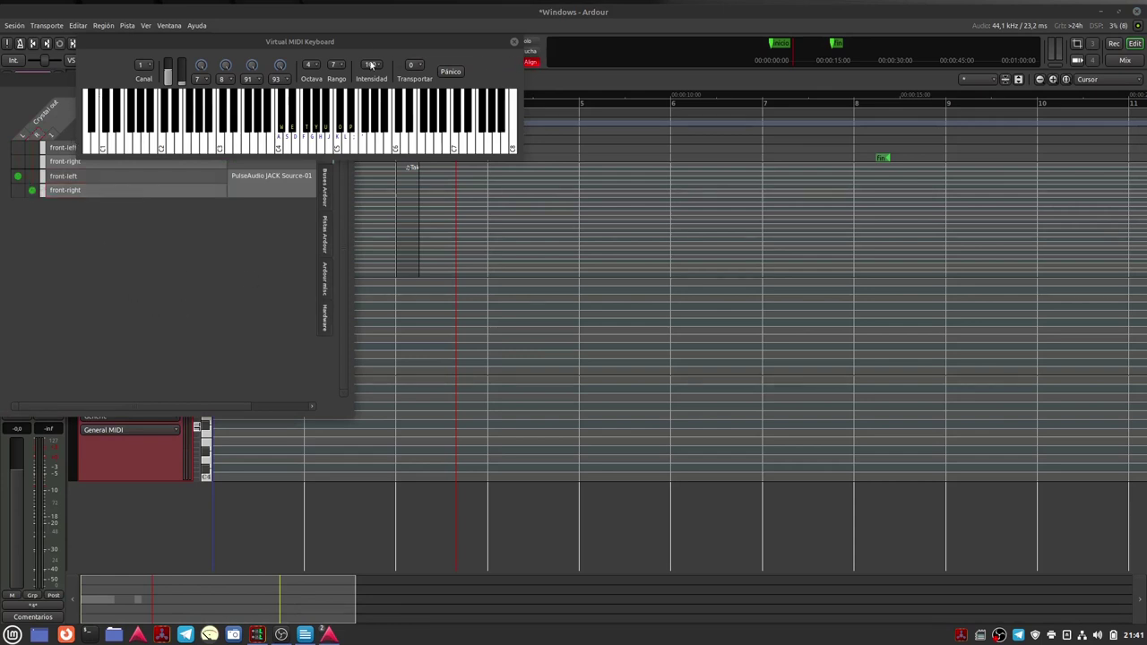
{"action": "left_click_drag", "start_coordinate": [360, 39], "coordinate": [811, 255]}
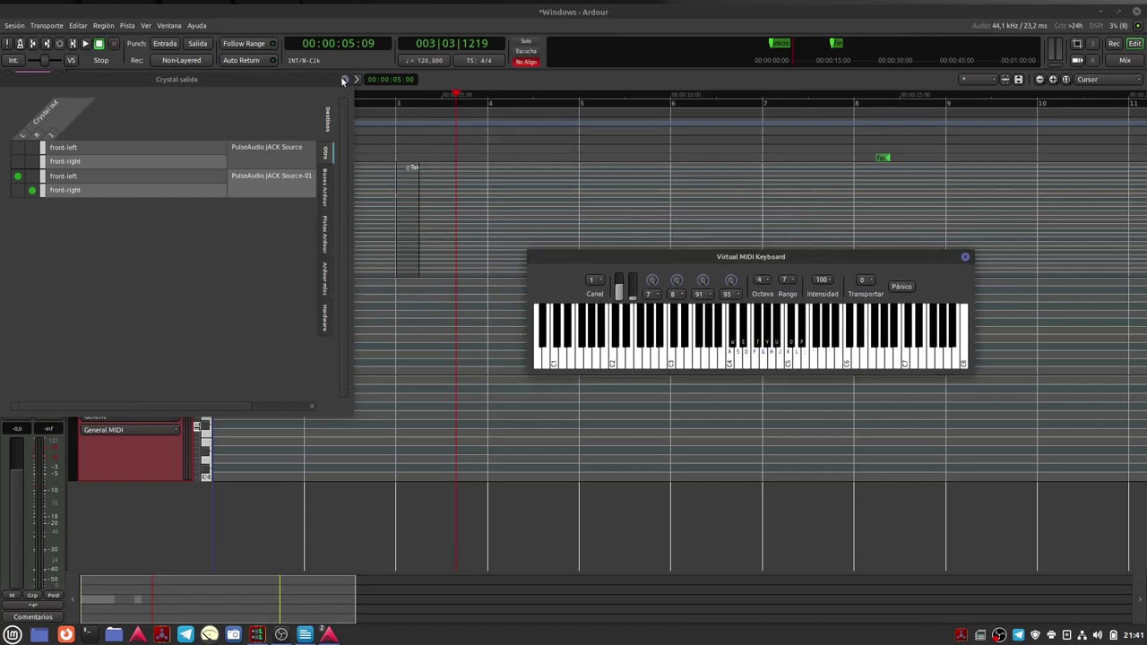
{"action": "left_click", "coordinate": [344, 80]}
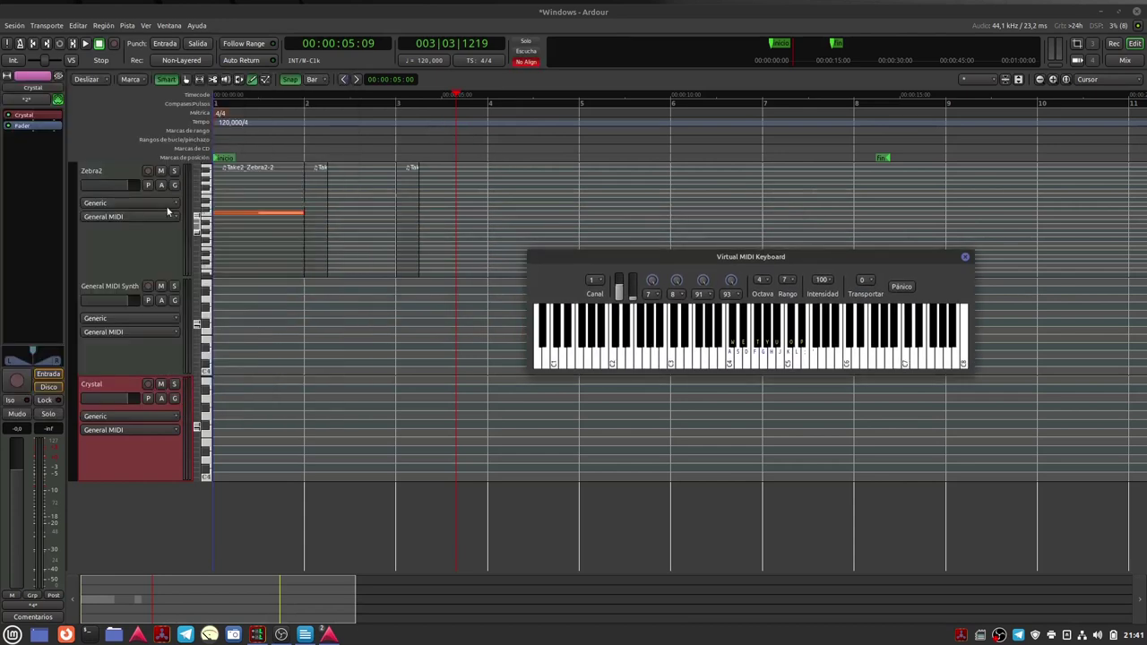
Open the Crystal plugin beside the virtual MIDI keyboard and play a C4 test note before closing the plugin window.
{"action": "left_click", "coordinate": [27, 119]}
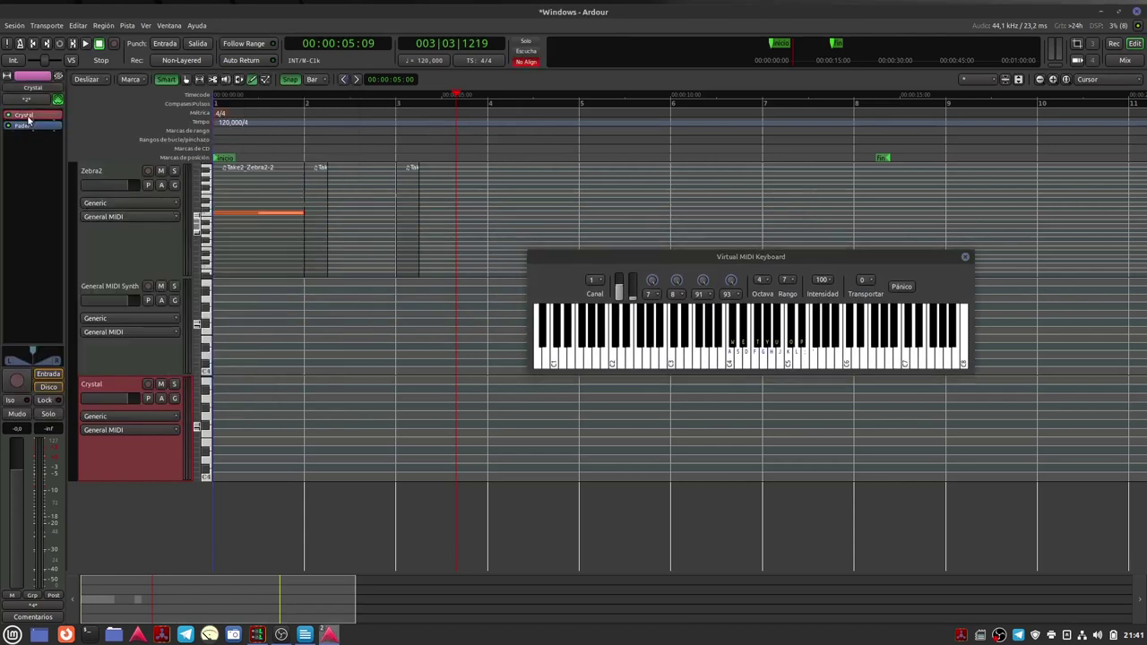
{"action": "double_click", "coordinate": [26, 117]}
{"action": "left_click_drag", "start_coordinate": [300, 68], "coordinate": [423, 248]}
{"action": "left_click_drag", "start_coordinate": [610, 257], "coordinate": [694, 251]}
{"action": "left_click_drag", "start_coordinate": [353, 252], "coordinate": [392, 190]}
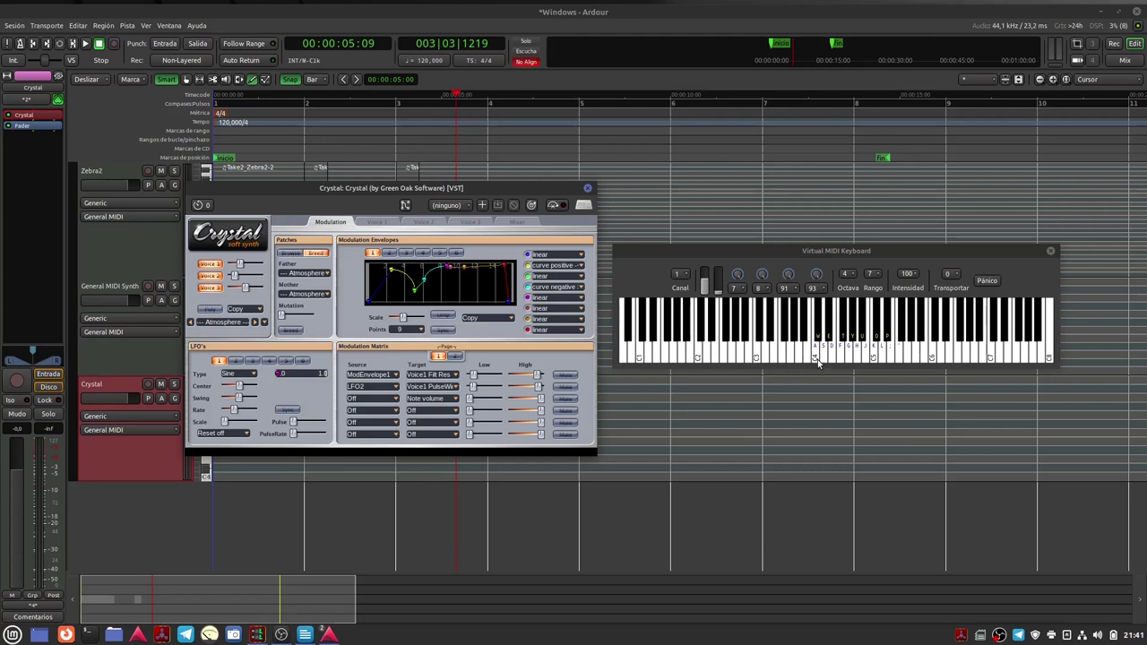
{"action": "left_click", "coordinate": [816, 358]}
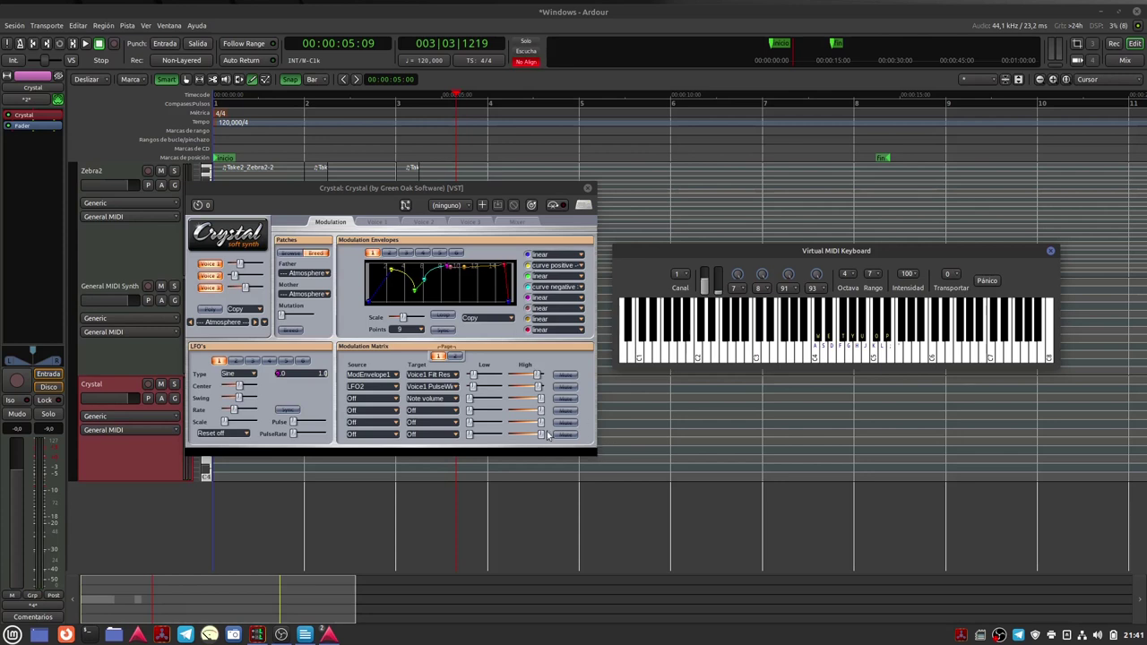
{"action": "left_click", "coordinate": [587, 189]}
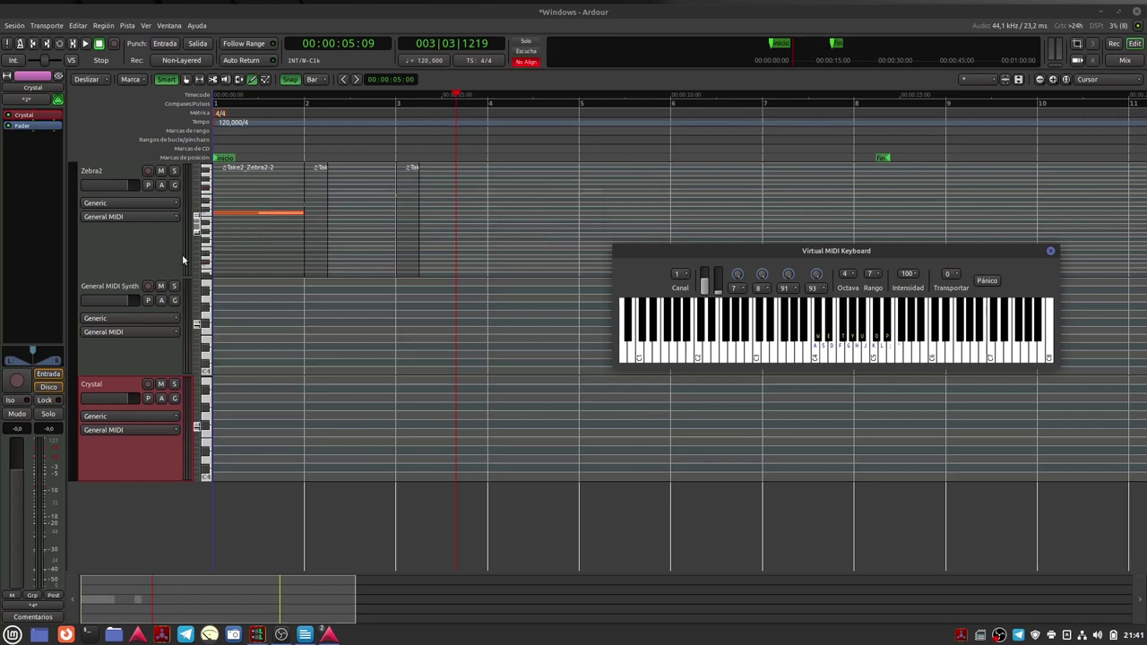
Add one MIDI track with the TAL-NoiseMaker instrument below the Crystal track.
{"action": "right_click", "coordinate": [134, 460]}
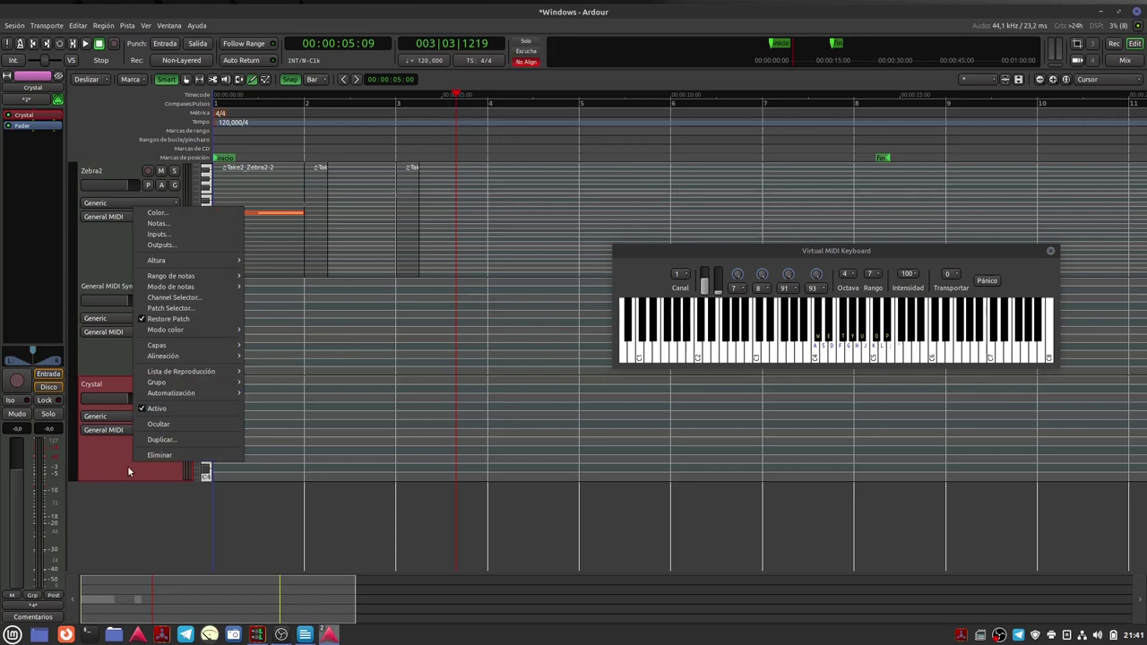
{"action": "left_click", "coordinate": [129, 525]}
{"action": "double_click", "coordinate": [129, 525]}
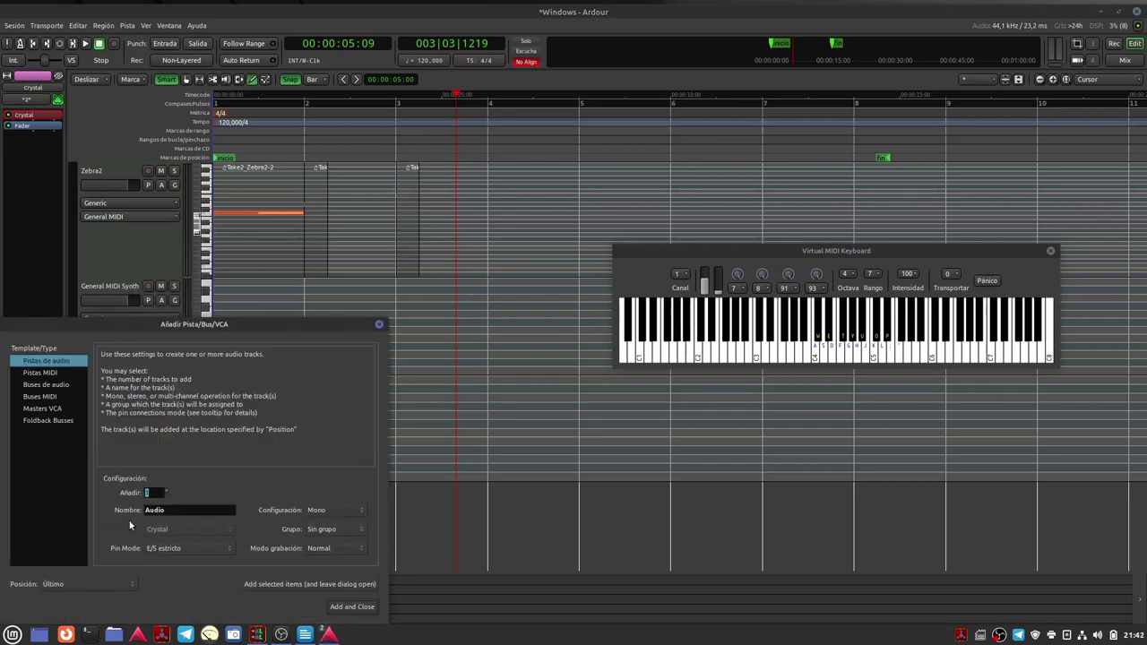
{"action": "left_click", "coordinate": [44, 373]}
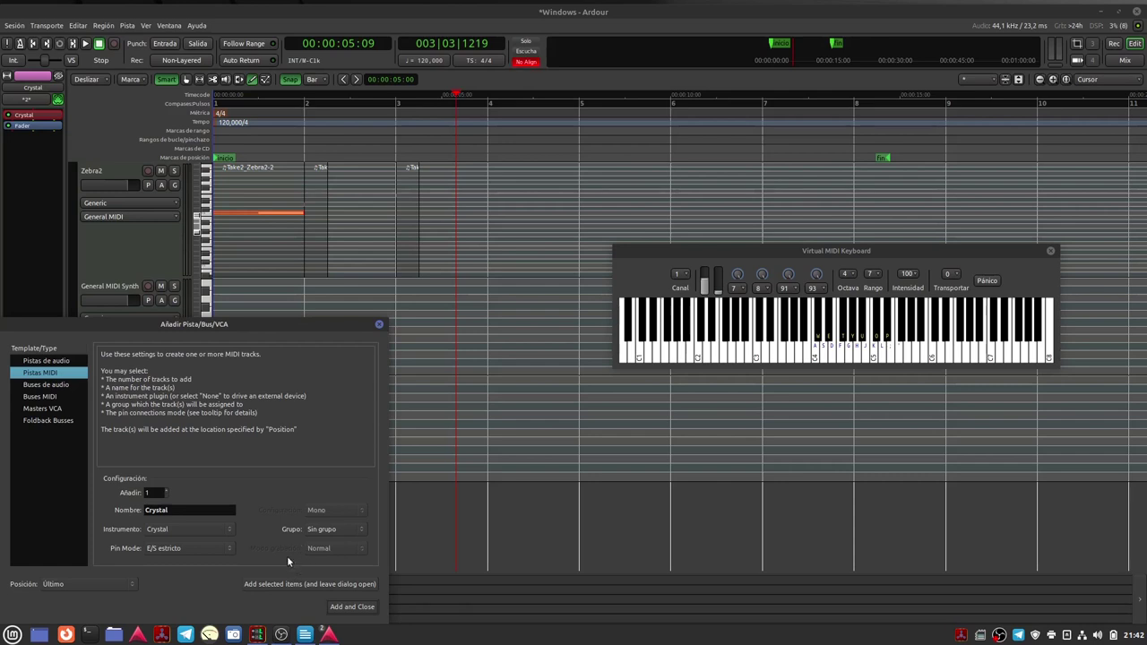
{"action": "scroll", "coordinate": [193, 529], "scroll_direction": "up", "scroll_amount": 1}
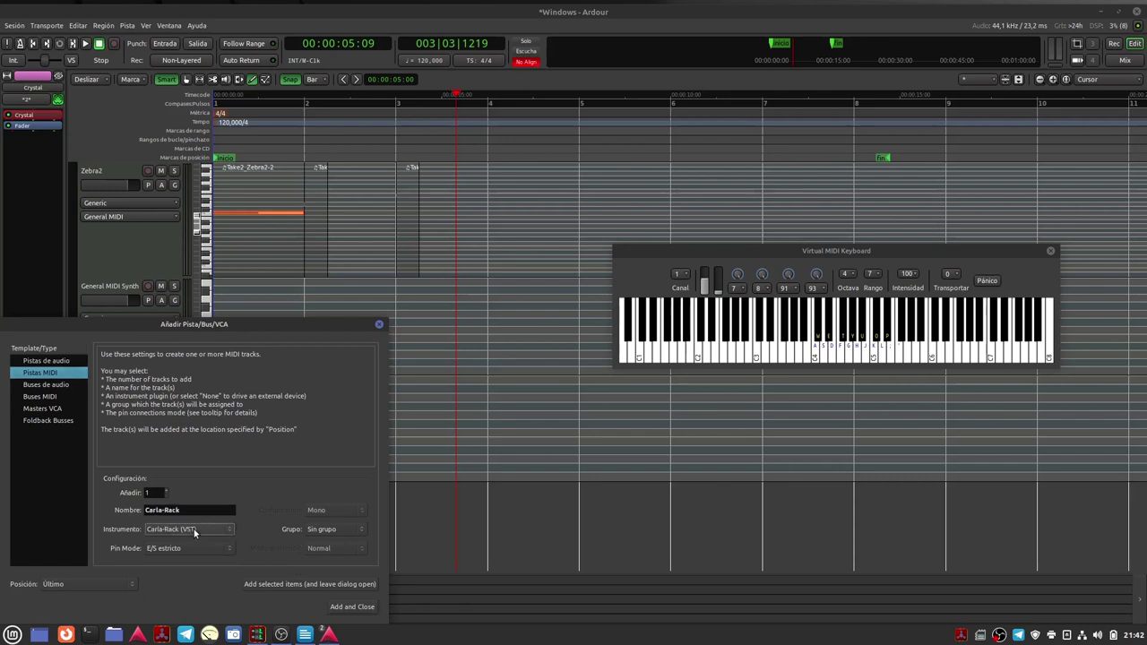
{"action": "scroll", "coordinate": [194, 530], "scroll_direction": "up", "scroll_amount": 1}
{"action": "left_click", "coordinate": [194, 531]}
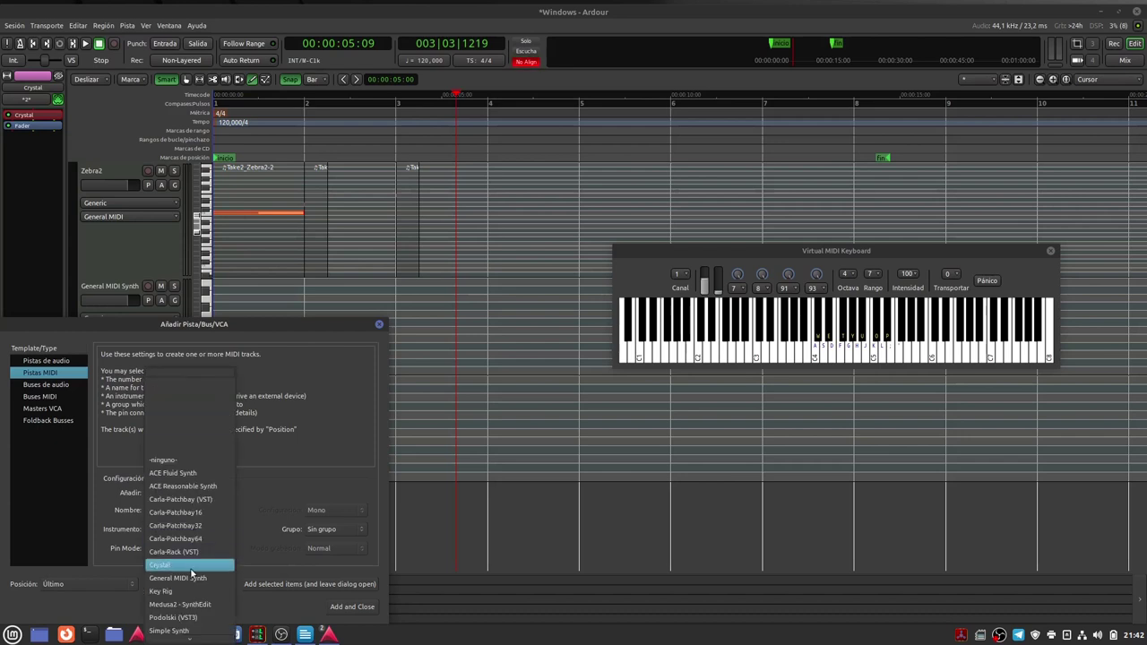
{"action": "scroll", "coordinate": [188, 612], "scroll_direction": "down", "scroll_amount": 2}
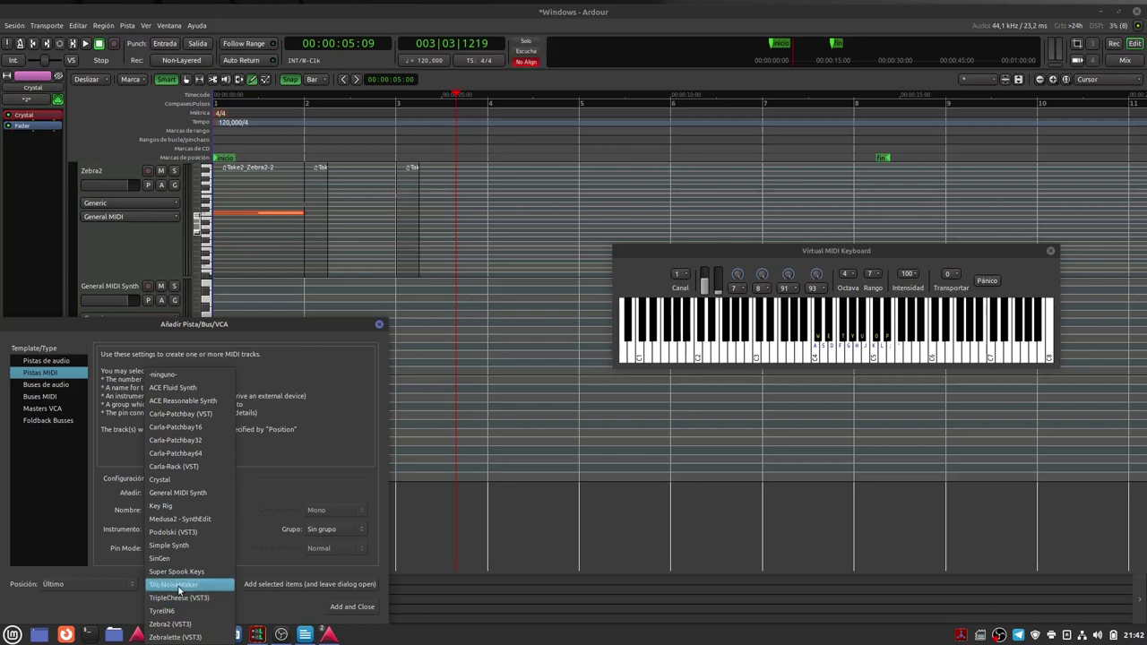
{"action": "left_click", "coordinate": [178, 584]}
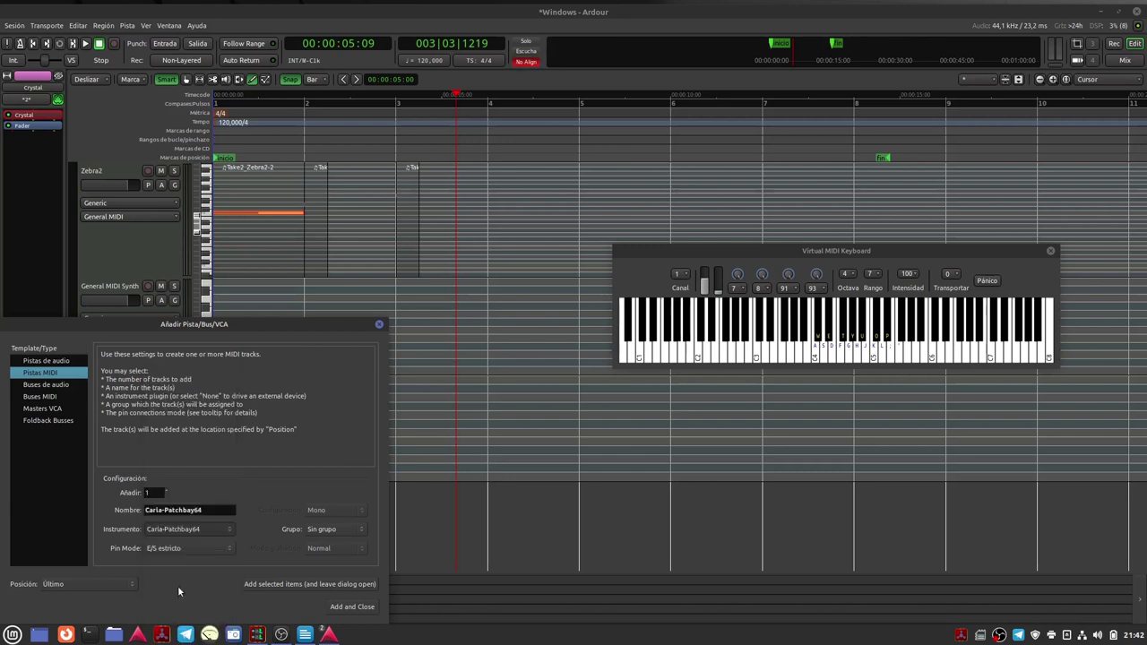
{"action": "key", "text": "Return"}
Connect the TAL-NoiseMaker track's left and right outputs to front-left and front-right of PulseAudio JACK Source-01.
{"action": "right_click", "coordinate": [136, 556]}
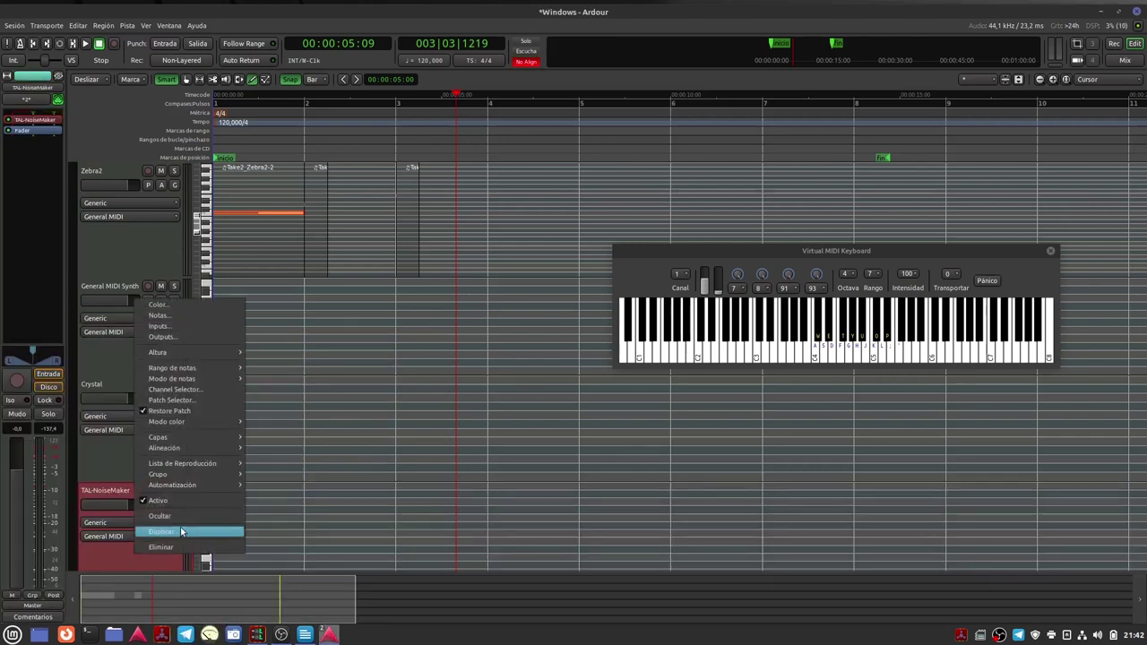
{"action": "left_click", "coordinate": [165, 338]}
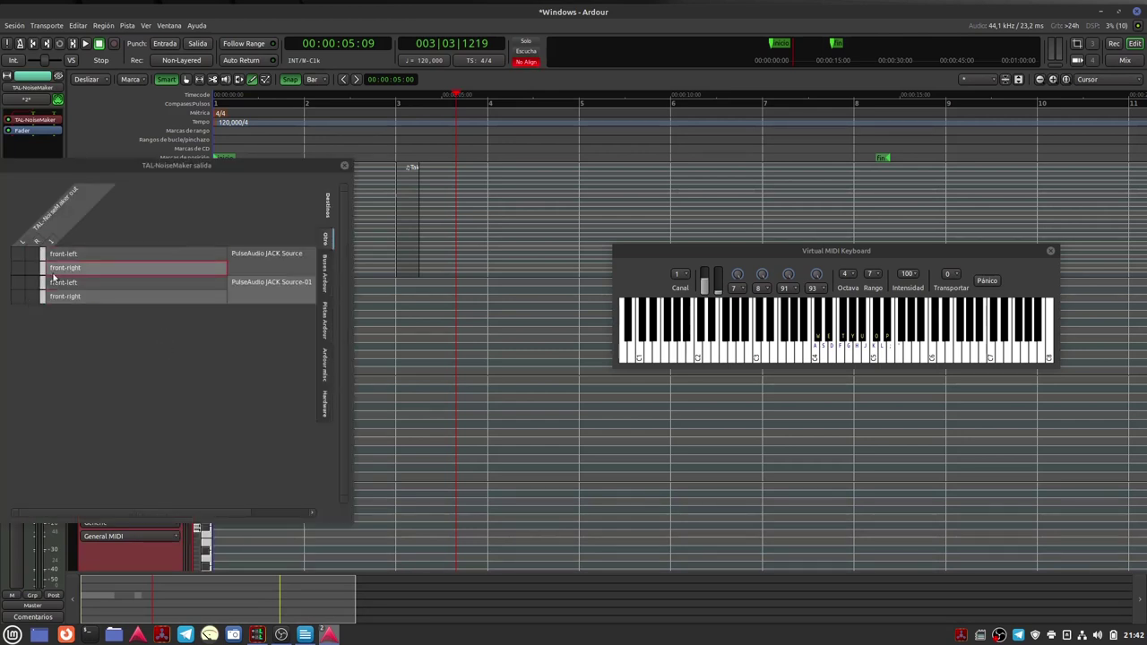
{"action": "left_click", "coordinate": [17, 283]}
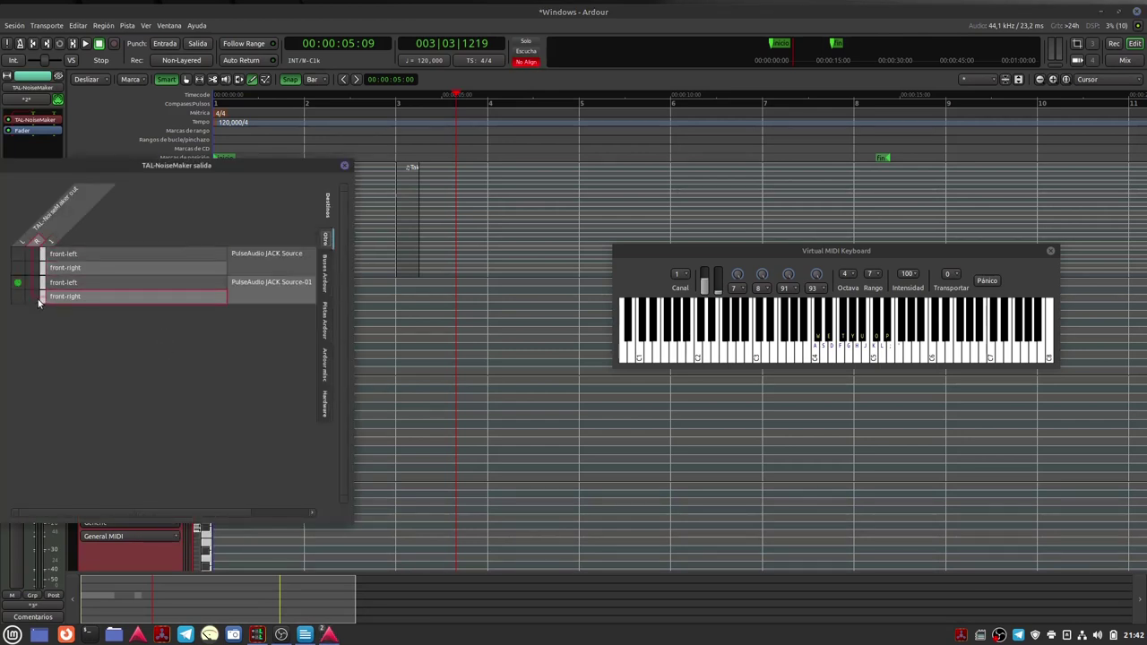
{"action": "left_click", "coordinate": [32, 297]}
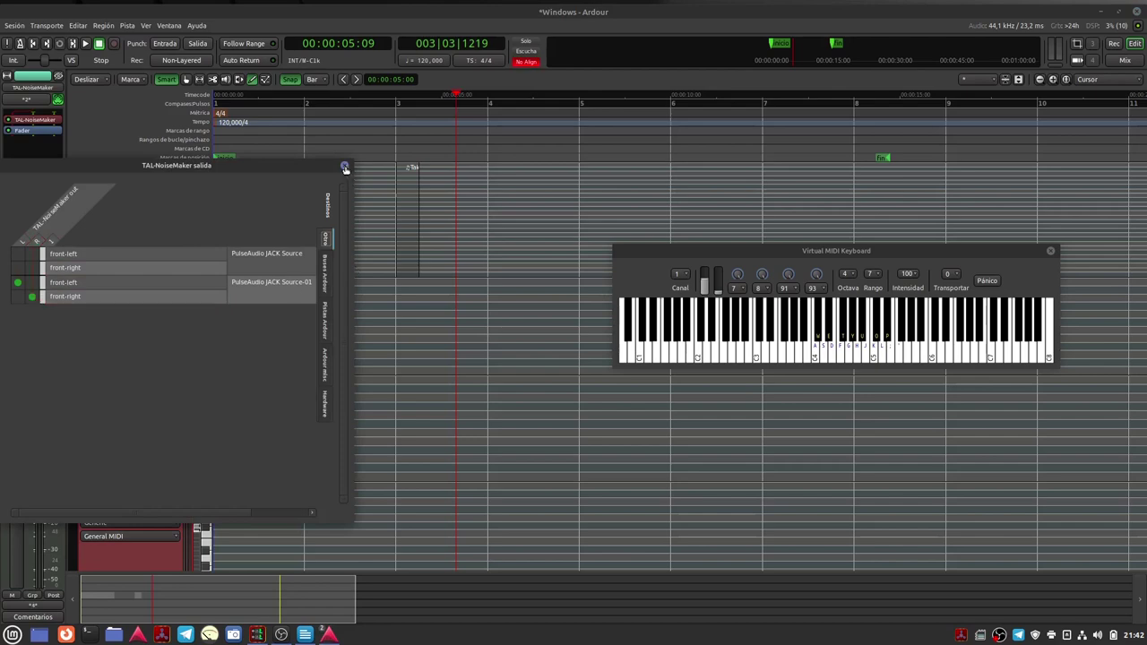
{"action": "left_click", "coordinate": [344, 166]}
Play test notes on the TAL-NoiseMaker plugin, view its Synth 2, Envelope Editor and Control sections, and close the plugin window.
{"action": "left_click_drag", "start_coordinate": [314, 90], "coordinate": [334, 91]}
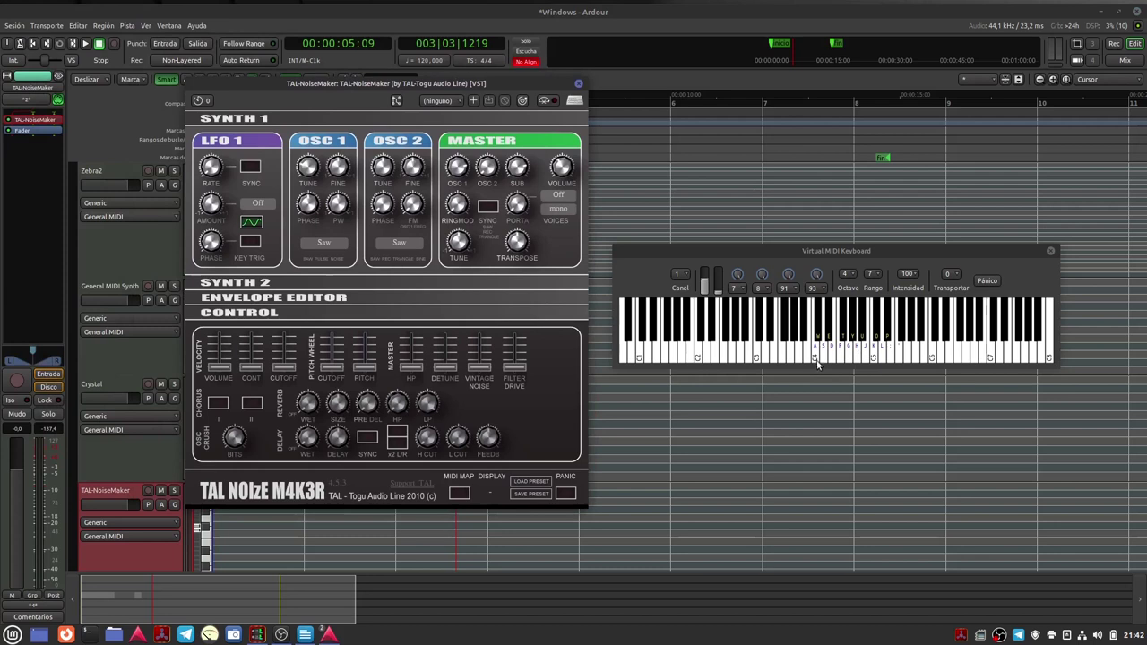
{"action": "mouse_move", "coordinate": [838, 362]}
{"action": "left_mouse_down"}
{"action": "mouse_move", "coordinate": [877, 362]}
{"action": "mouse_move", "coordinate": [831, 362]}
{"action": "left_mouse_up"}
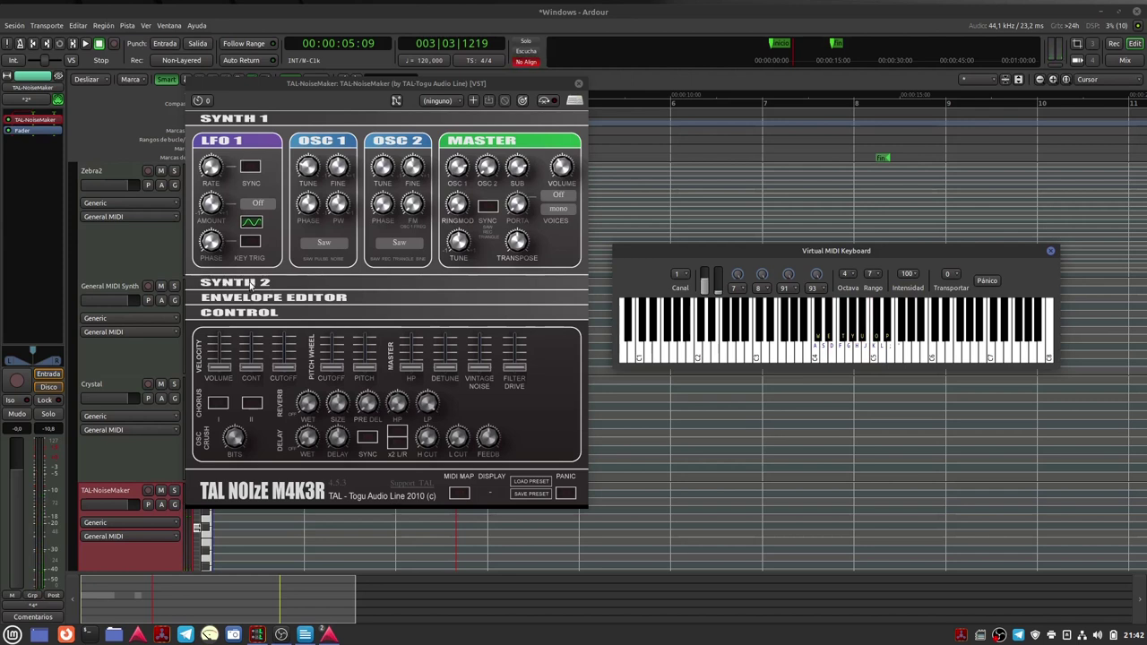
{"action": "left_click", "coordinate": [252, 285]}
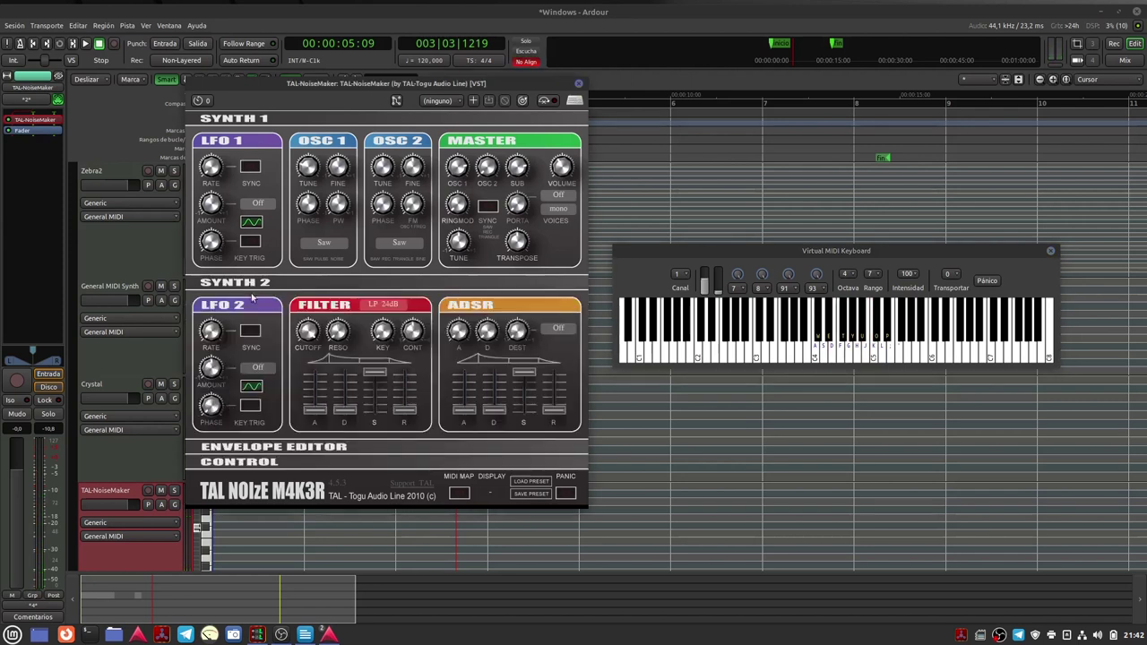
{"action": "left_click", "coordinate": [224, 448]}
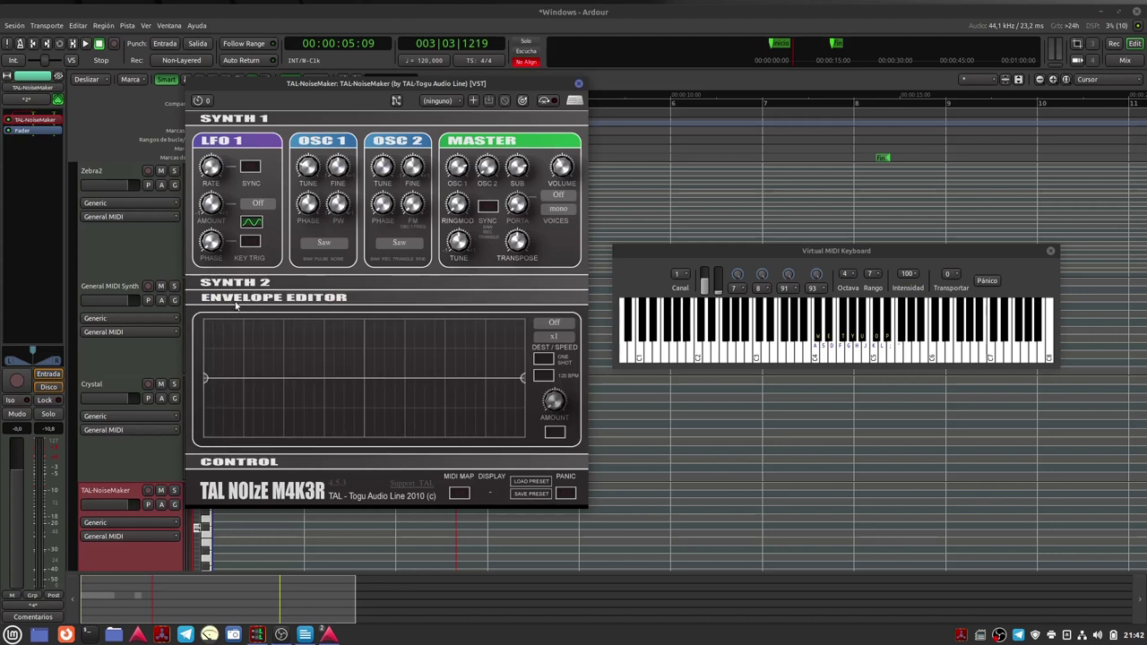
{"action": "left_click", "coordinate": [240, 462]}
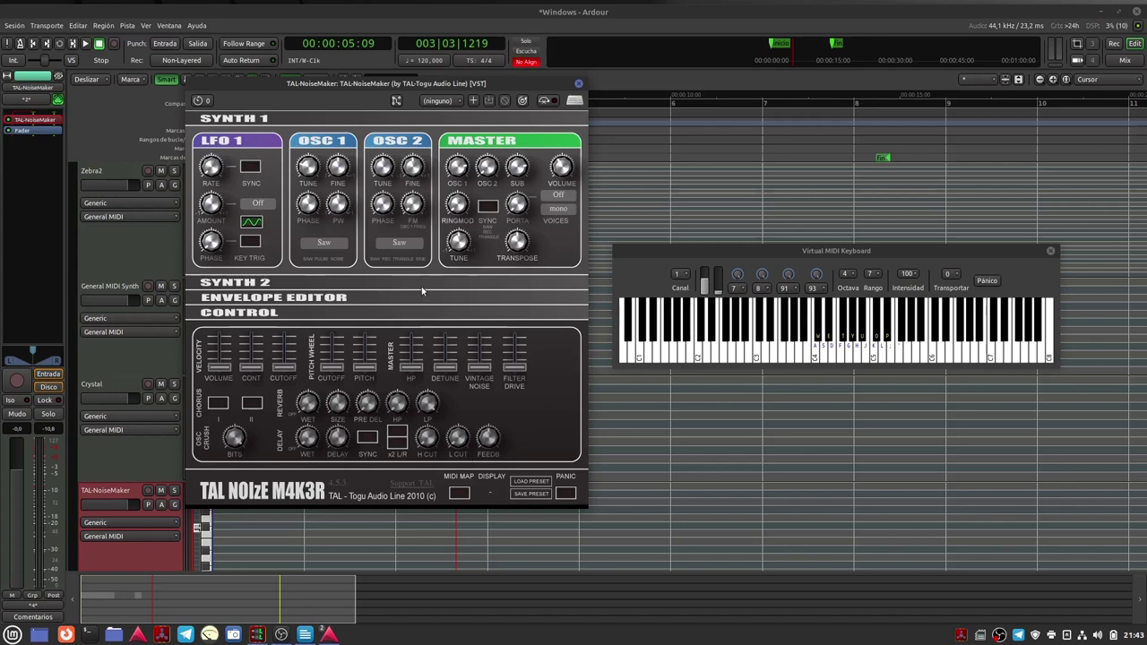
{"action": "left_click", "coordinate": [578, 84]}
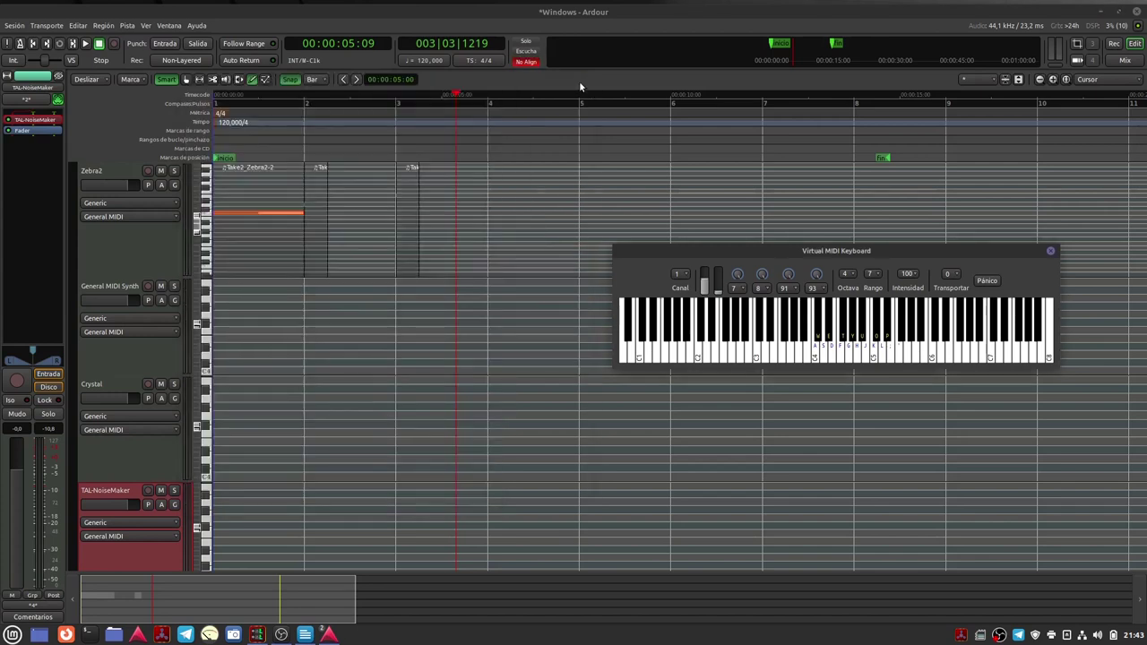
Close the virtual MIDI keyboard and quit Ardour, saving the Windows session.
{"action": "left_click_drag", "start_coordinate": [751, 245], "coordinate": [482, 235]}
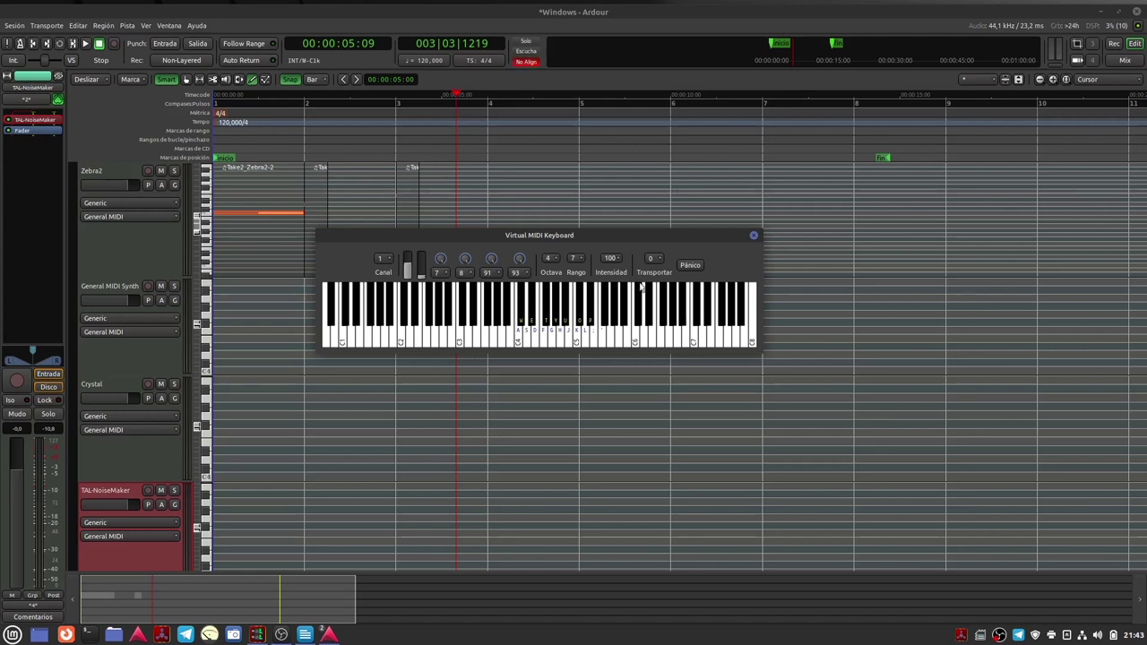
{"action": "left_click", "coordinate": [753, 238]}
{"action": "left_click", "coordinate": [1135, 12]}
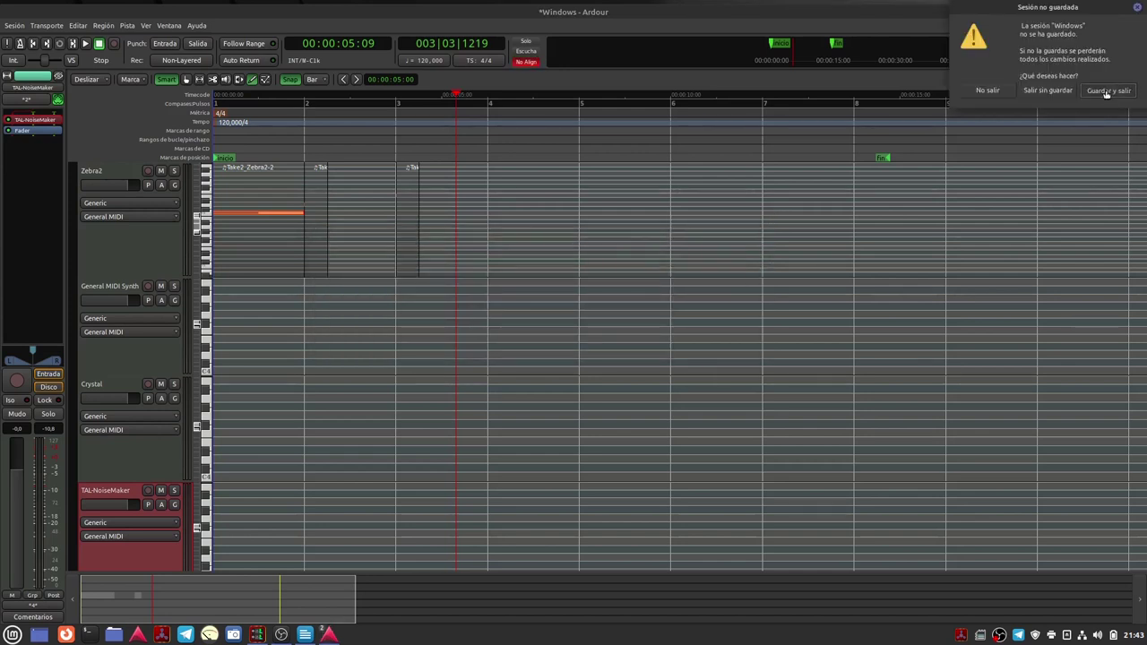
{"action": "left_click", "coordinate": [1106, 92]}
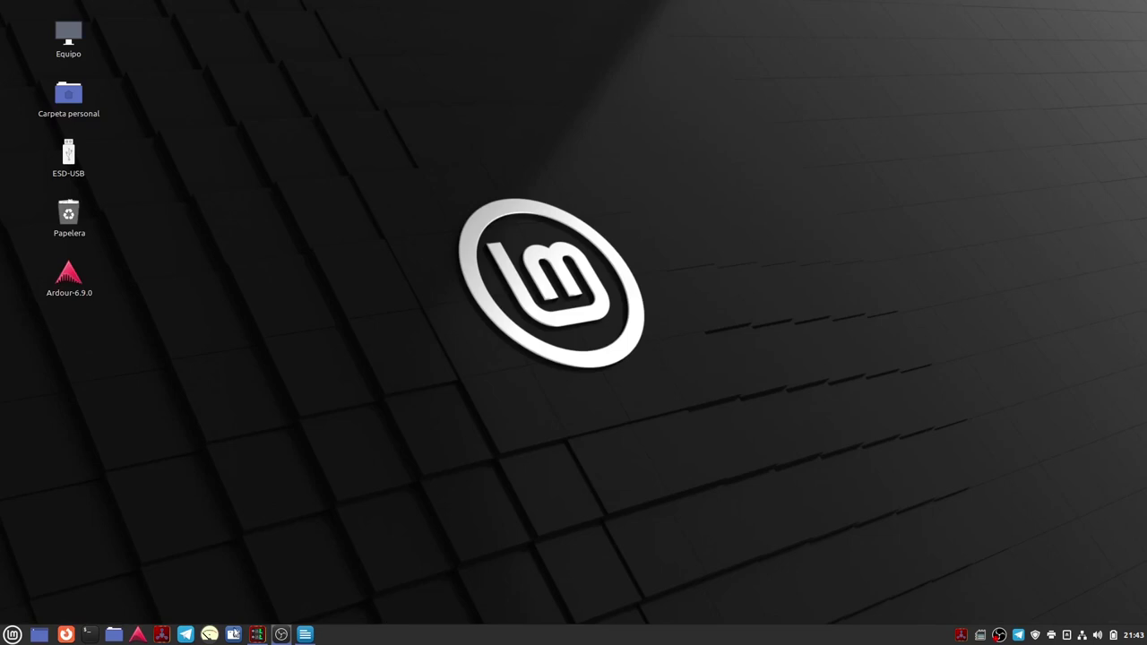
In the file manager, go to .local/share in the home folder and select the yabridge folder.
{"action": "double_click", "coordinate": [68, 93]}
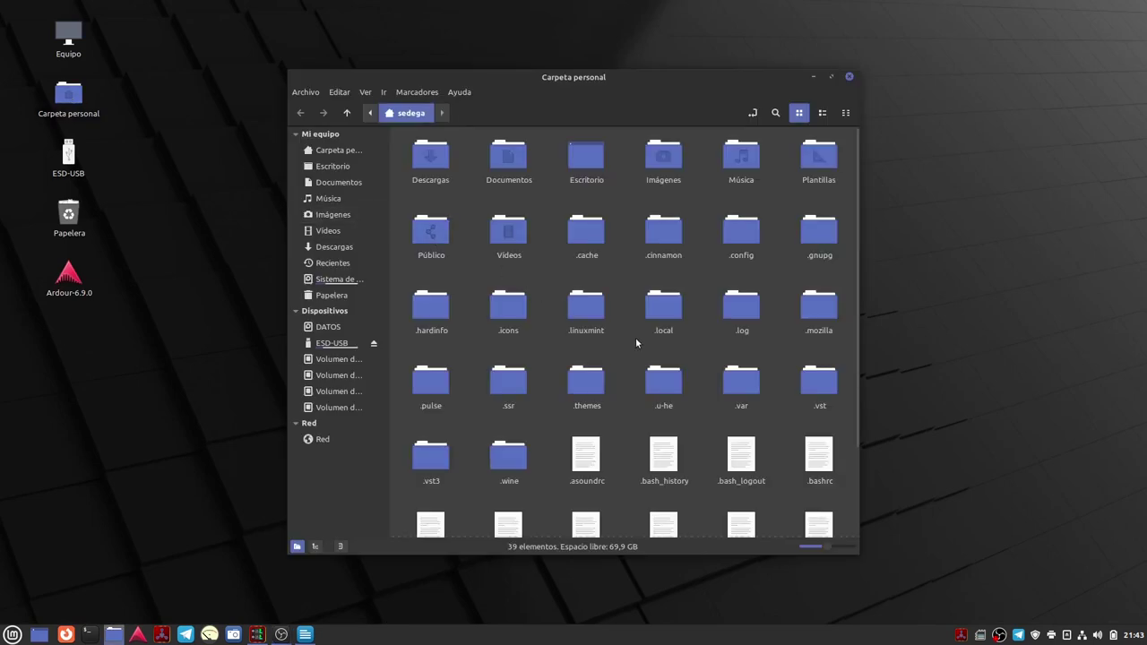
{"action": "double_click", "coordinate": [664, 309]}
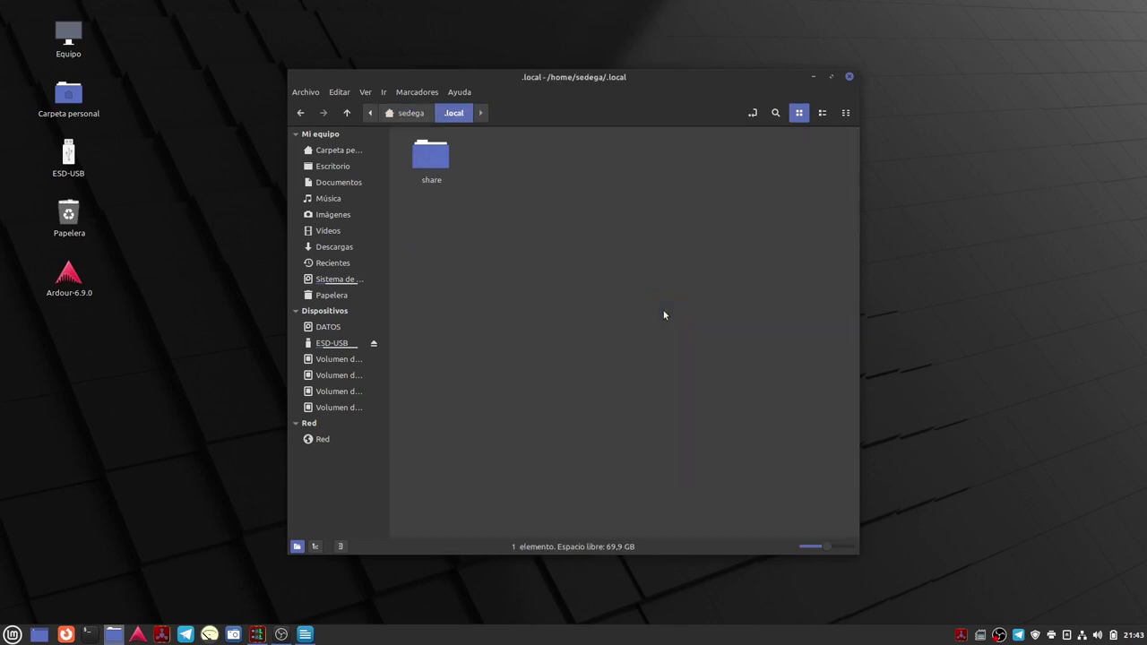
{"action": "double_click", "coordinate": [446, 158]}
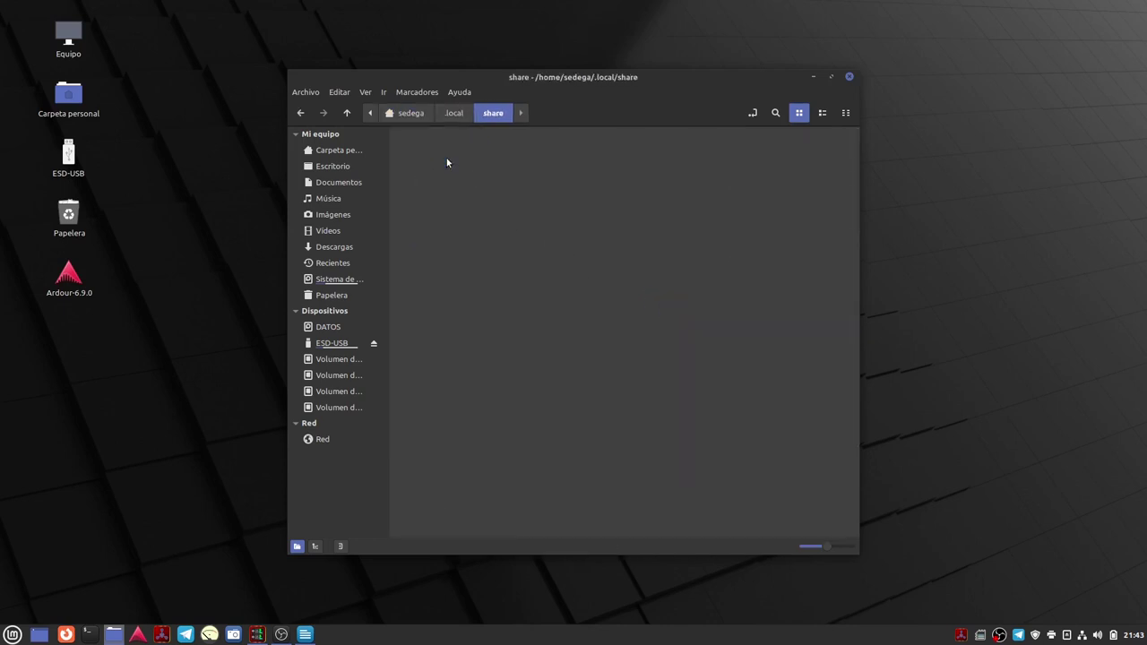
{"action": "left_click", "coordinate": [664, 313]}
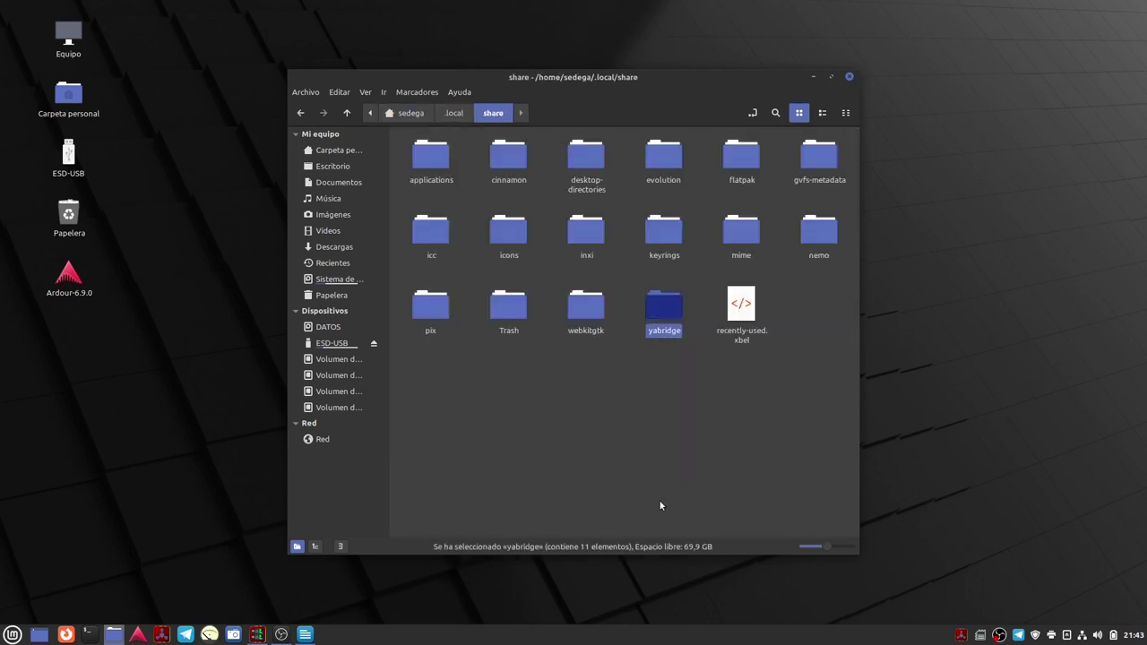